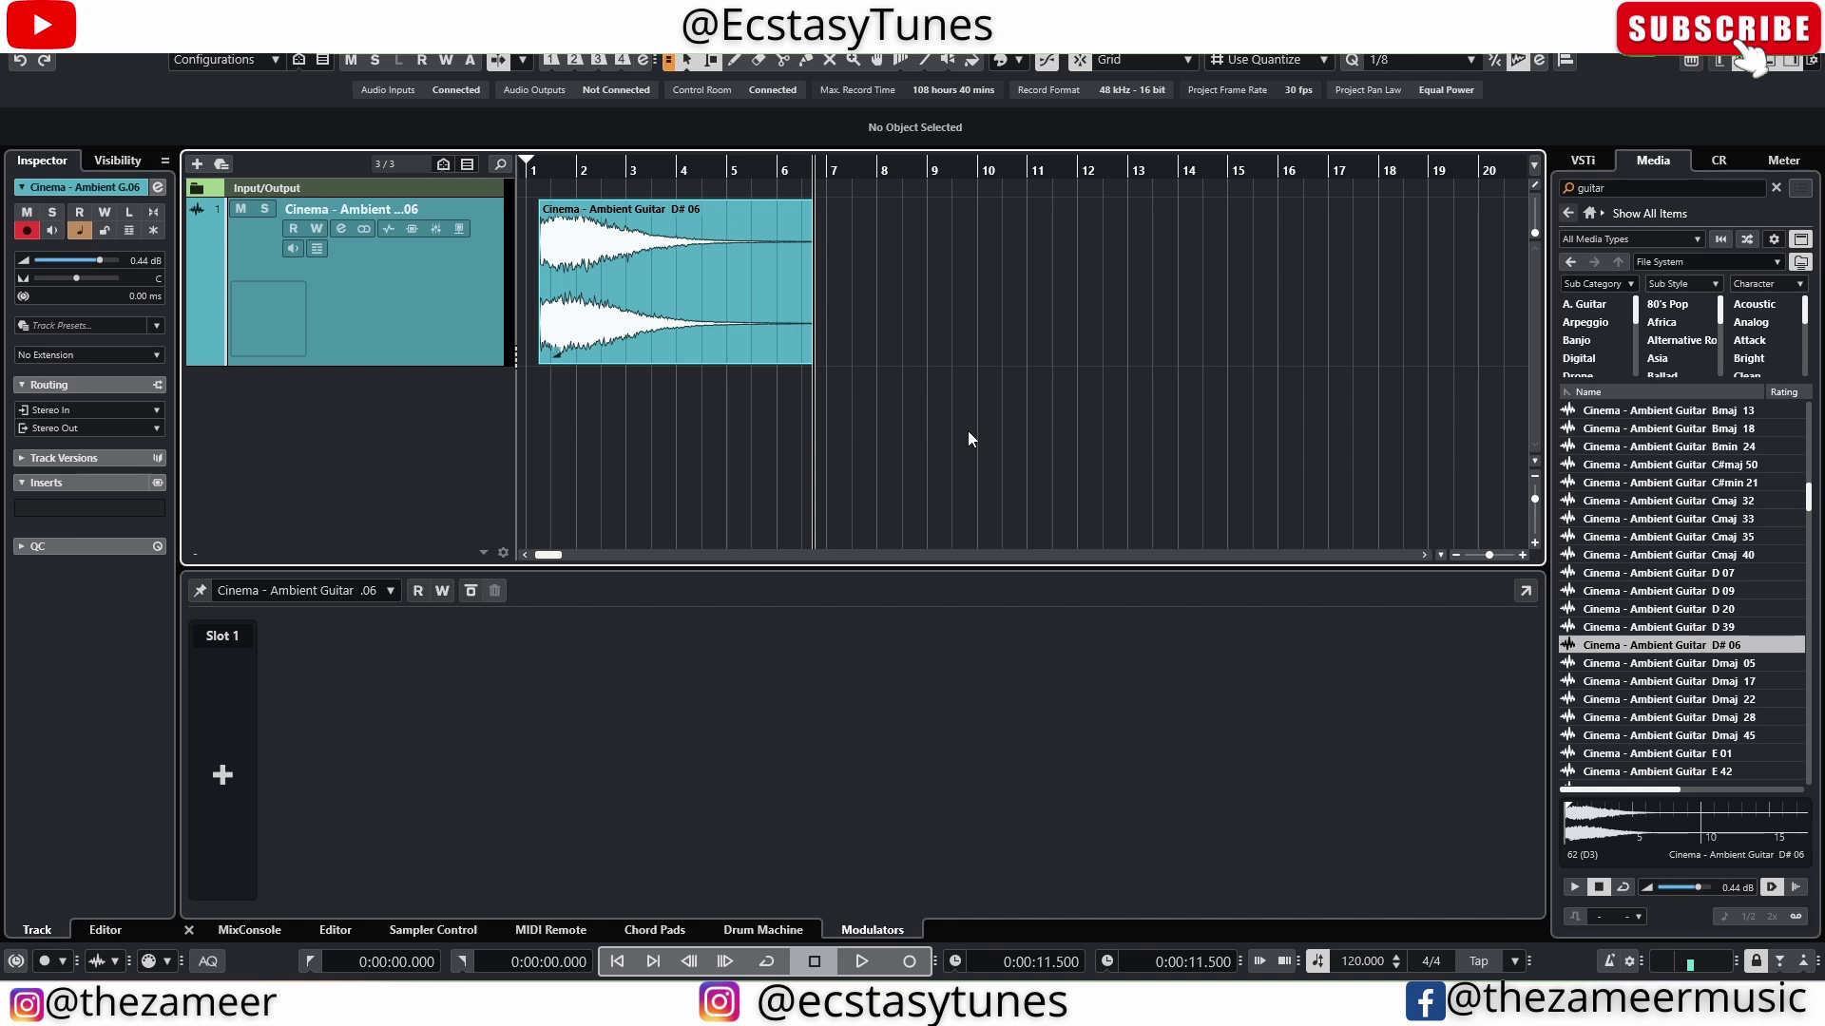
Select the Cinema - Ambient Guitar D# 06 event and review its track's channel settings.
{"action": "left_click", "coordinate": [709, 311]}
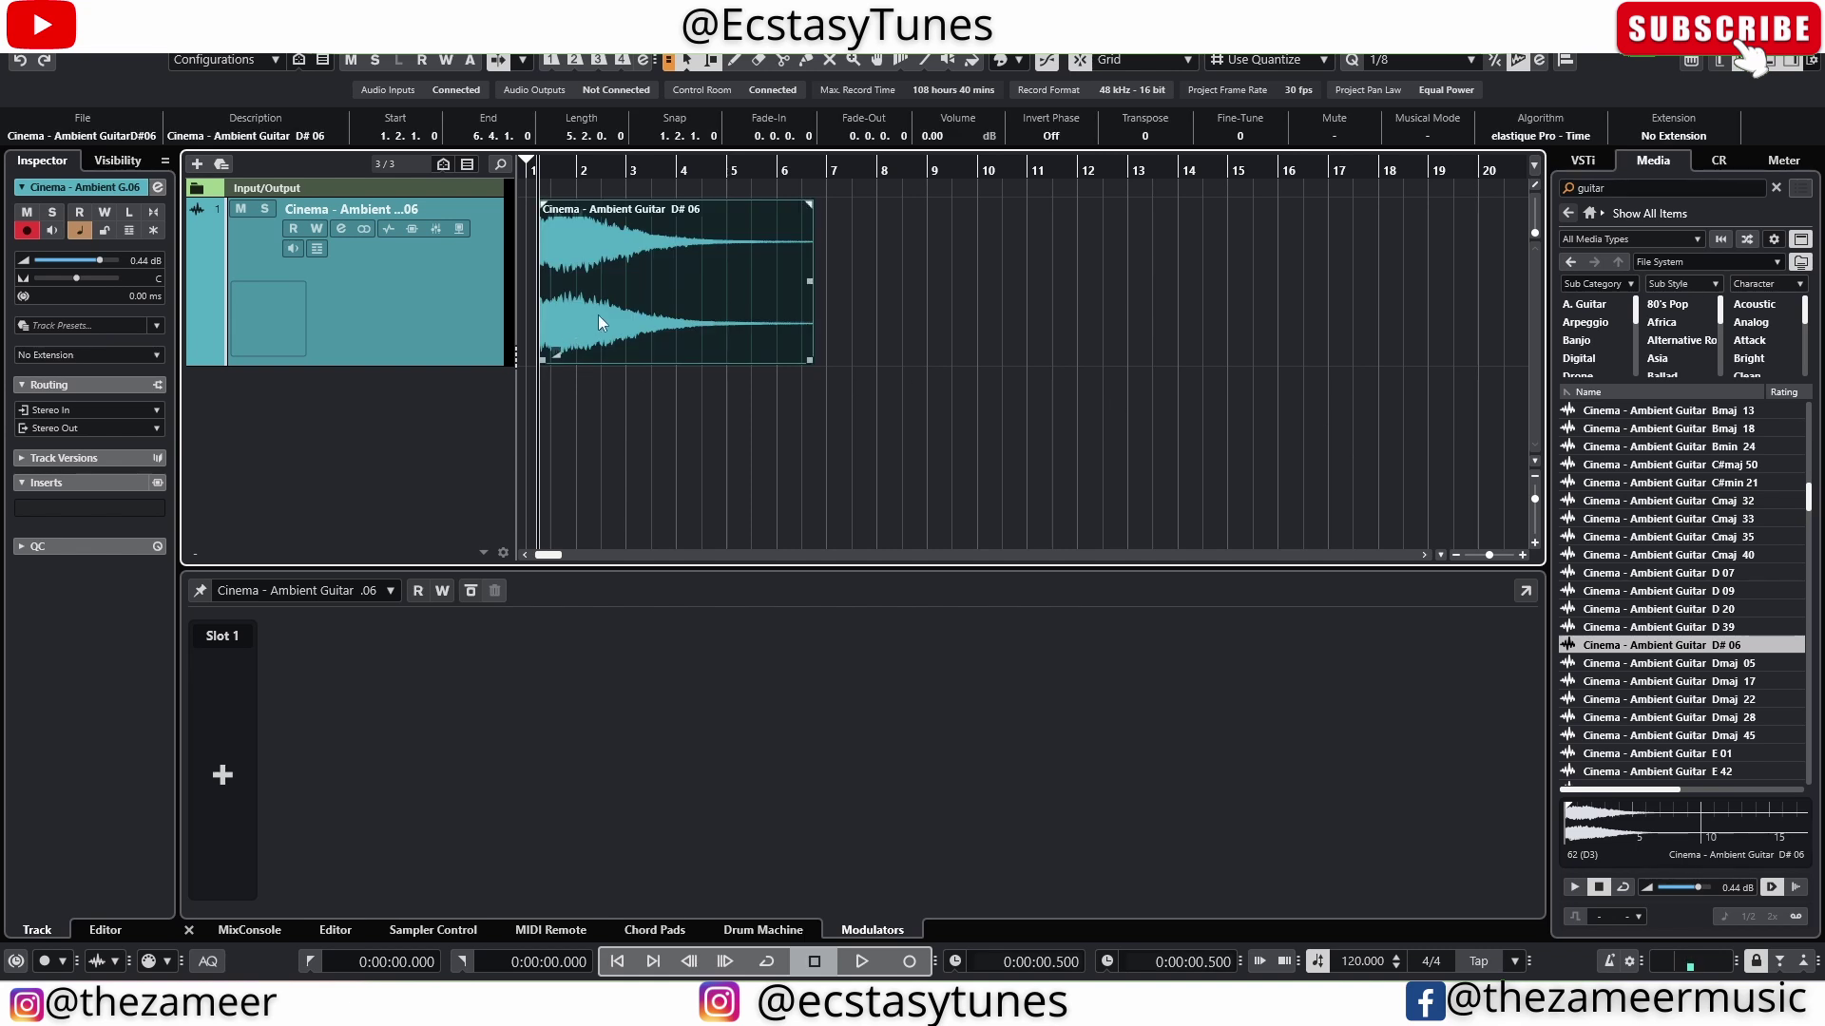
{"action": "left_click", "coordinate": [341, 228]}
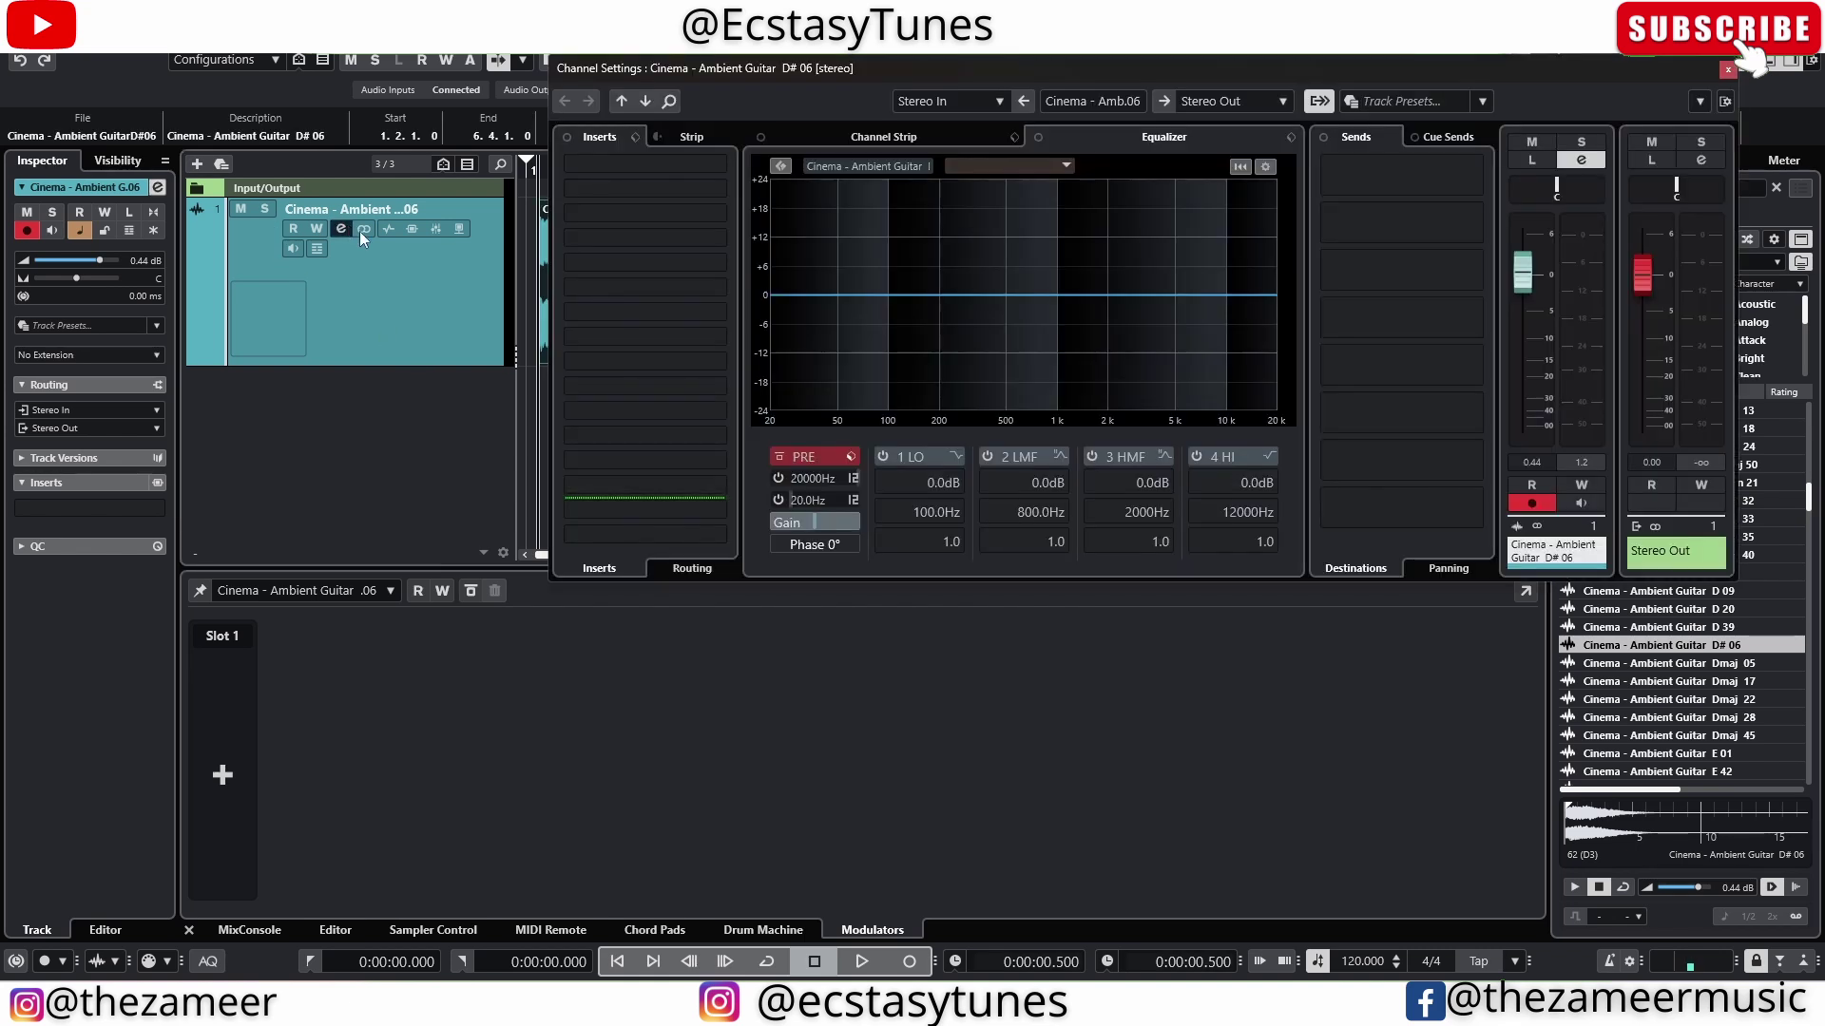
{"action": "left_click_drag", "start_coordinate": [1681, 70], "coordinate": [1669, 174]}
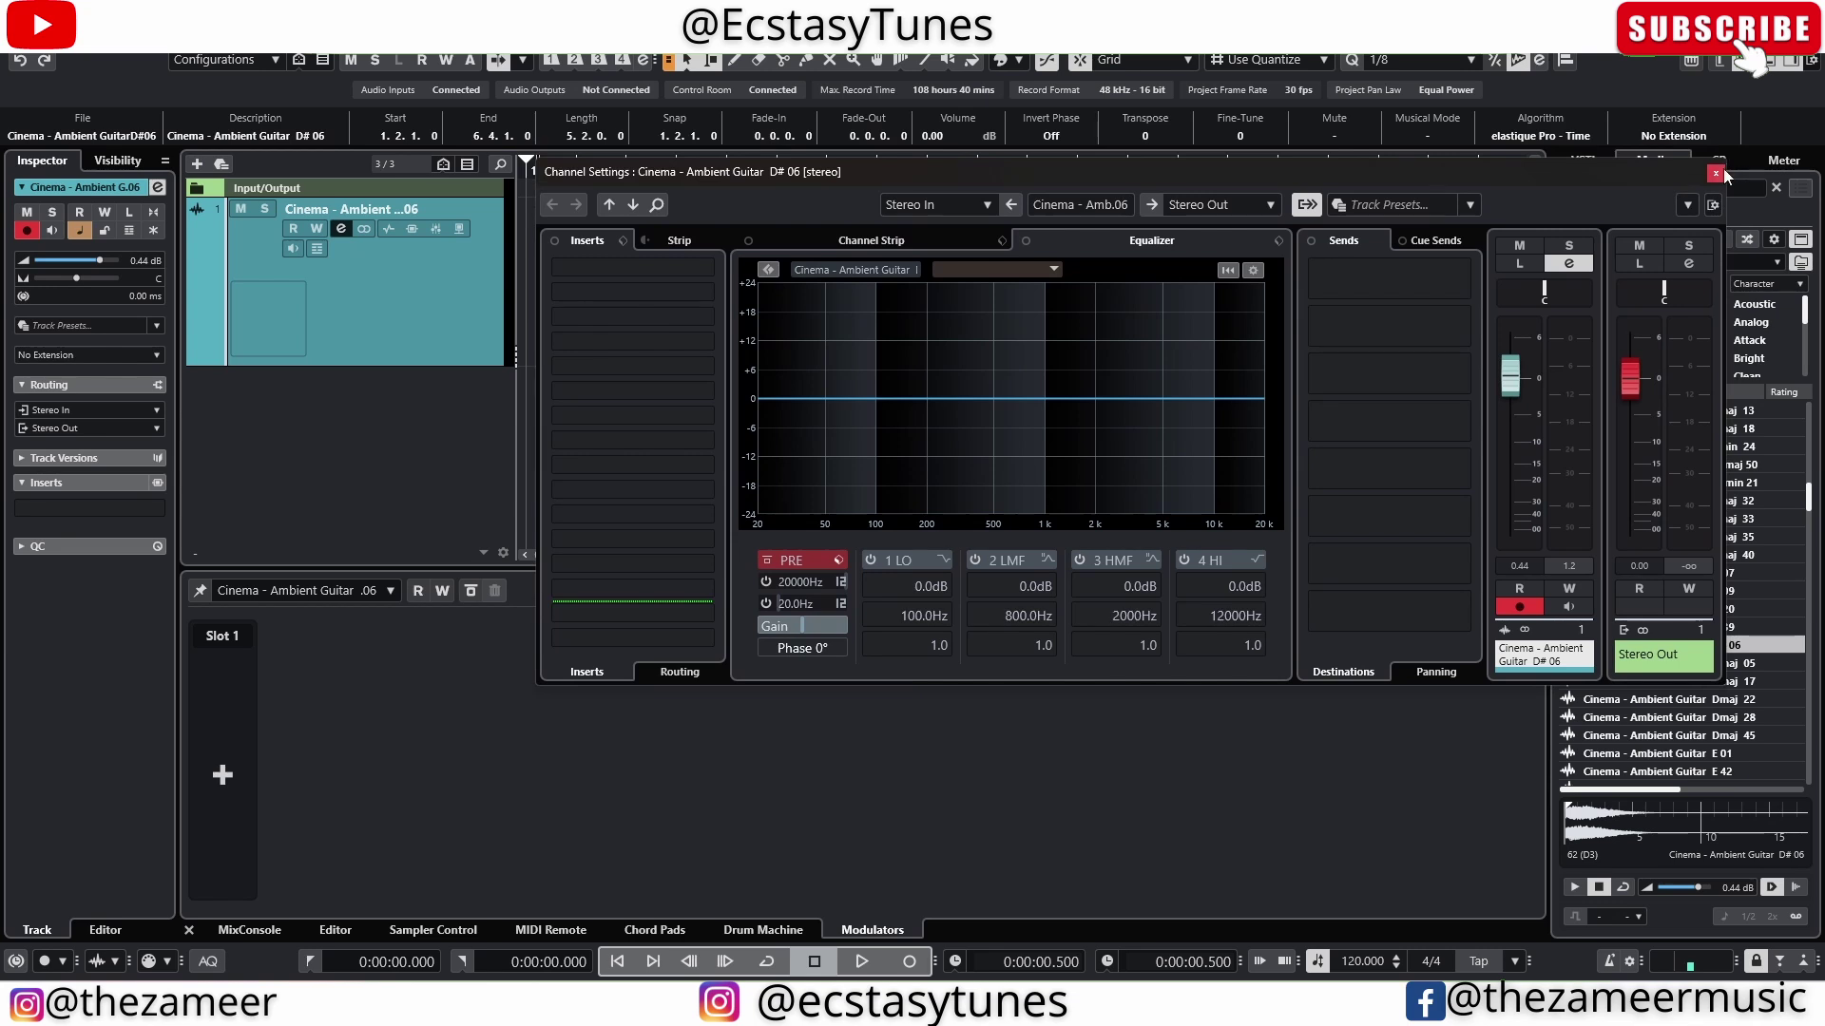
{"action": "left_click", "coordinate": [1715, 173]}
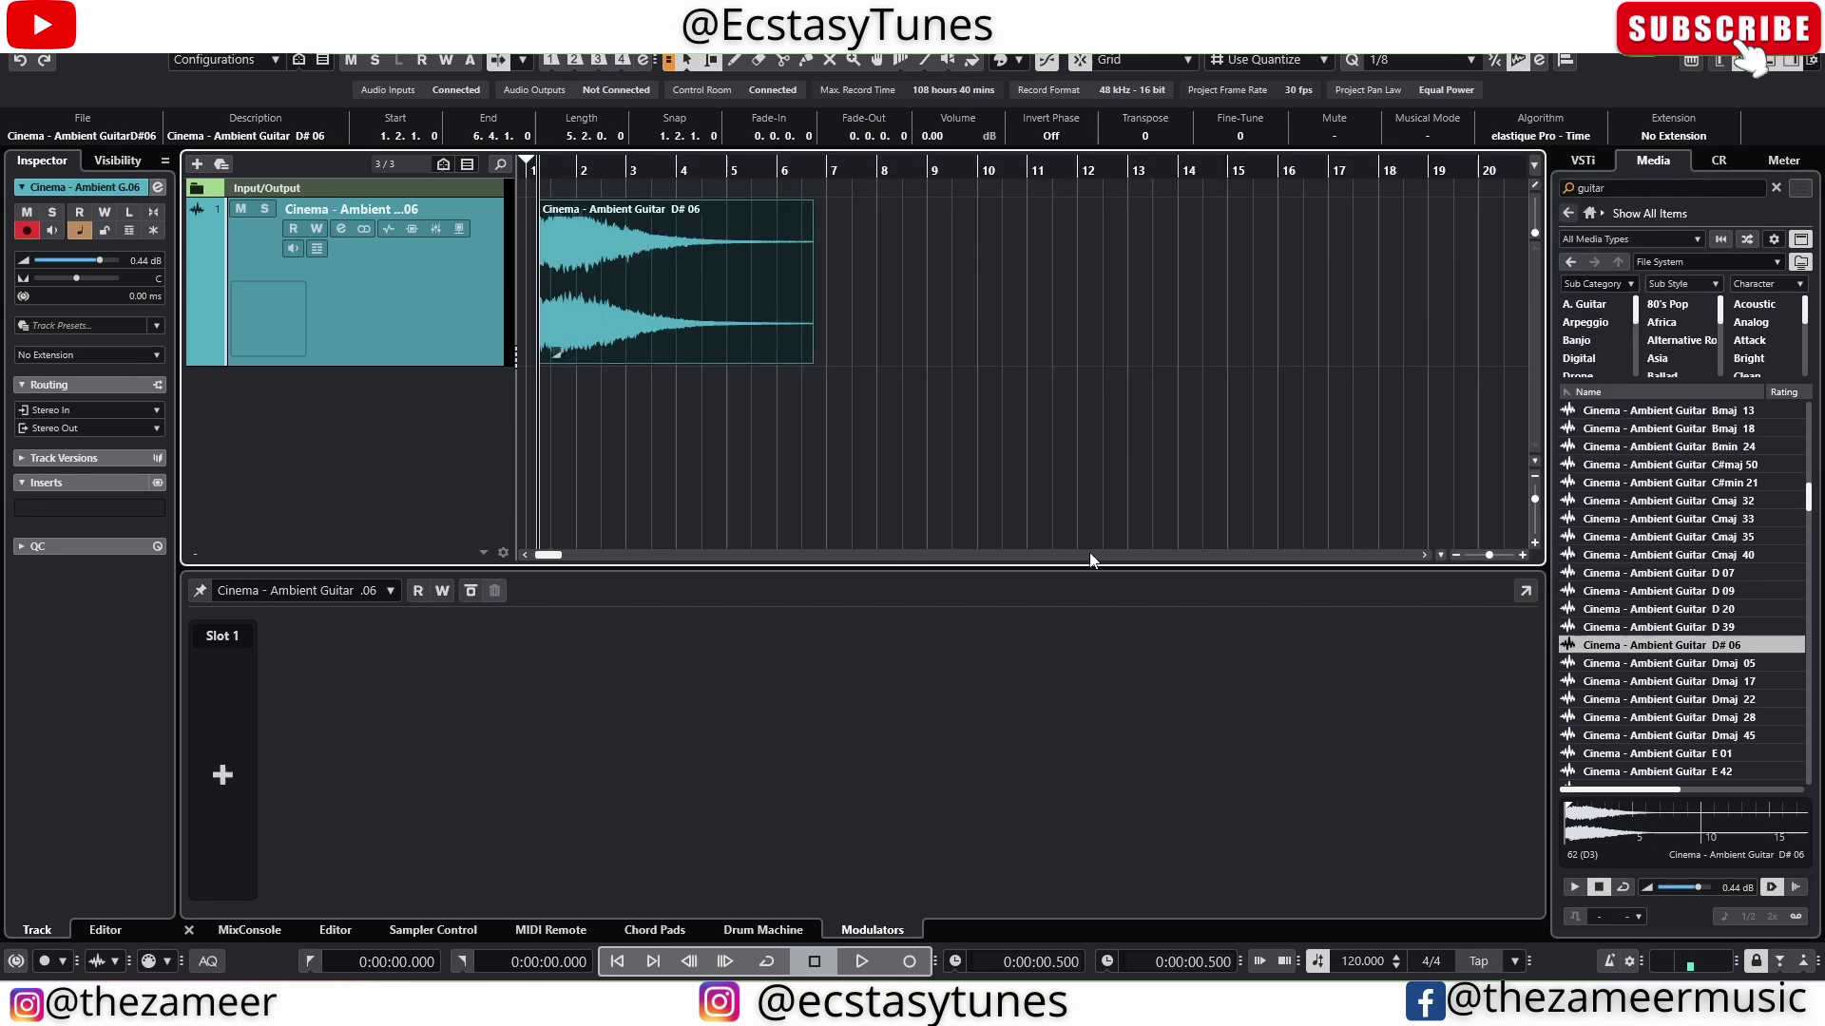
Add a Macro Knob modulator in the first slot and try out its knob.
{"action": "left_click", "coordinate": [237, 808]}
{"action": "left_click", "coordinate": [272, 846]}
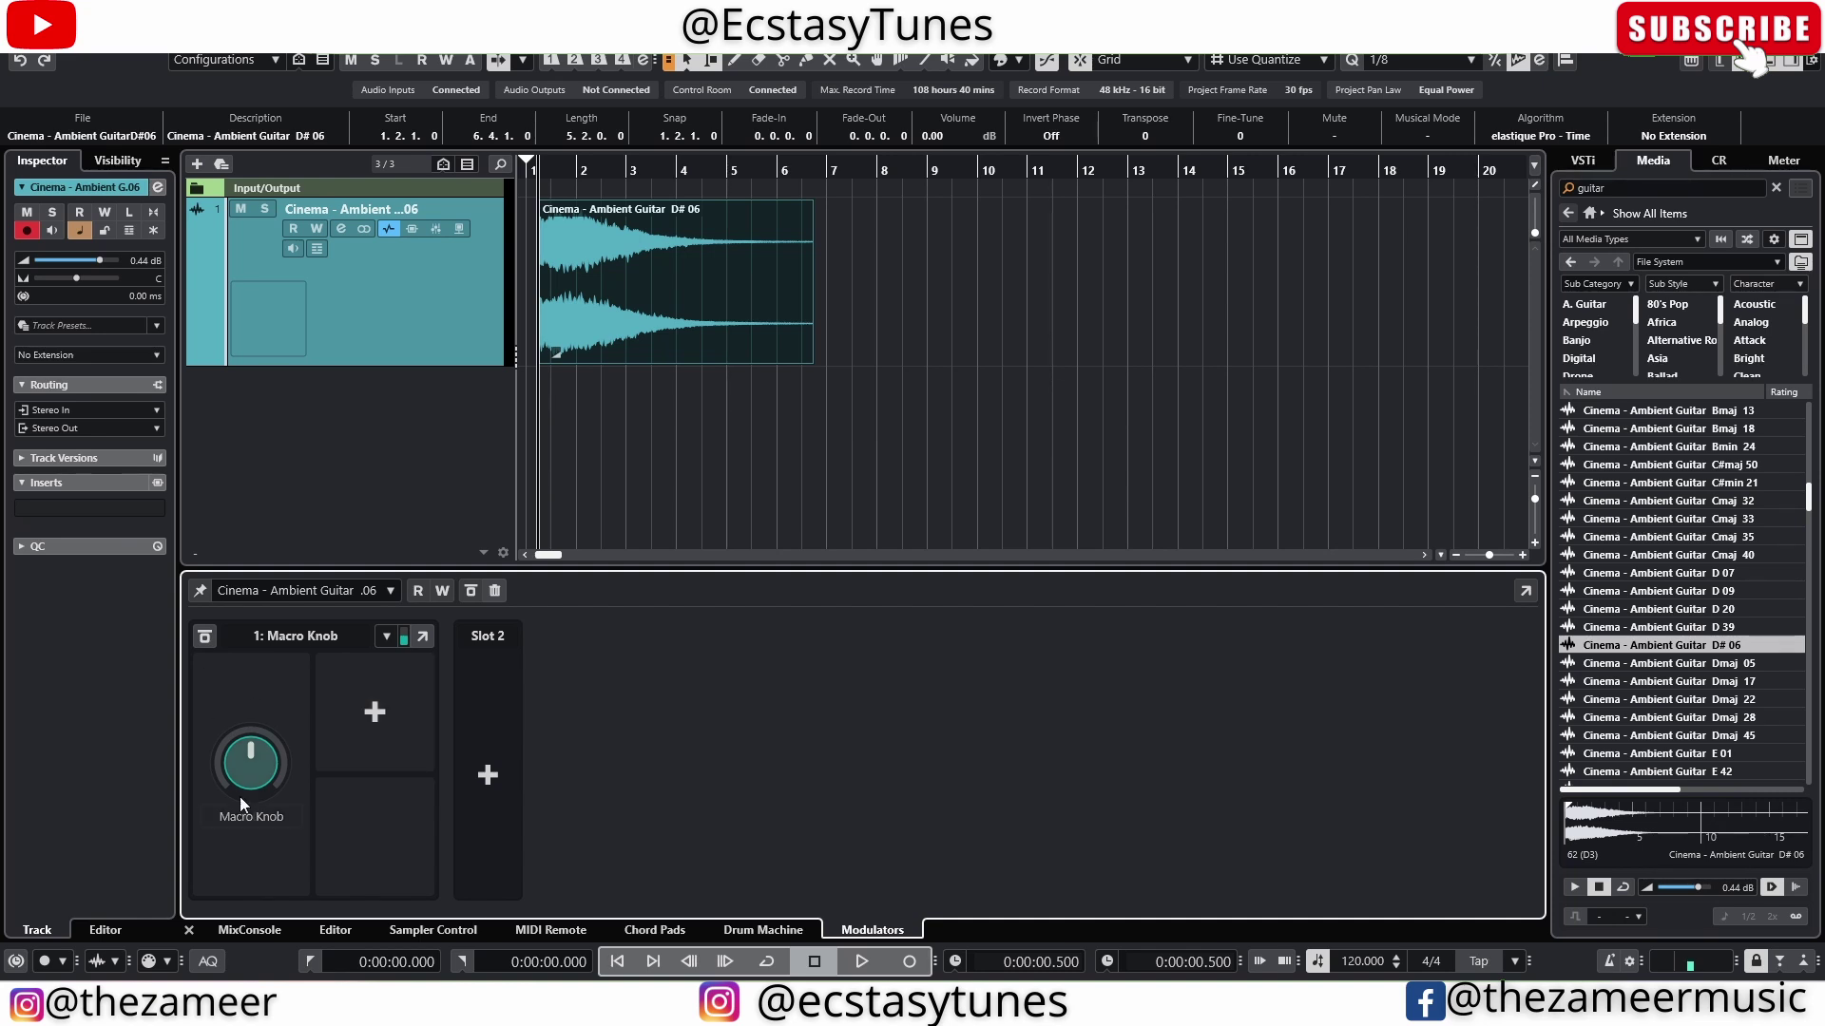
{"action": "left_click_drag", "start_coordinate": [255, 774], "coordinate": [252, 814]}
{"action": "left_click_drag", "start_coordinate": [249, 752], "coordinate": [248, 743]}
Insert the BABY Audio Comeback Kid delay in the guitar channel's first insert slot.
{"action": "key", "text": "e"}
{"action": "left_click", "coordinate": [629, 270]}
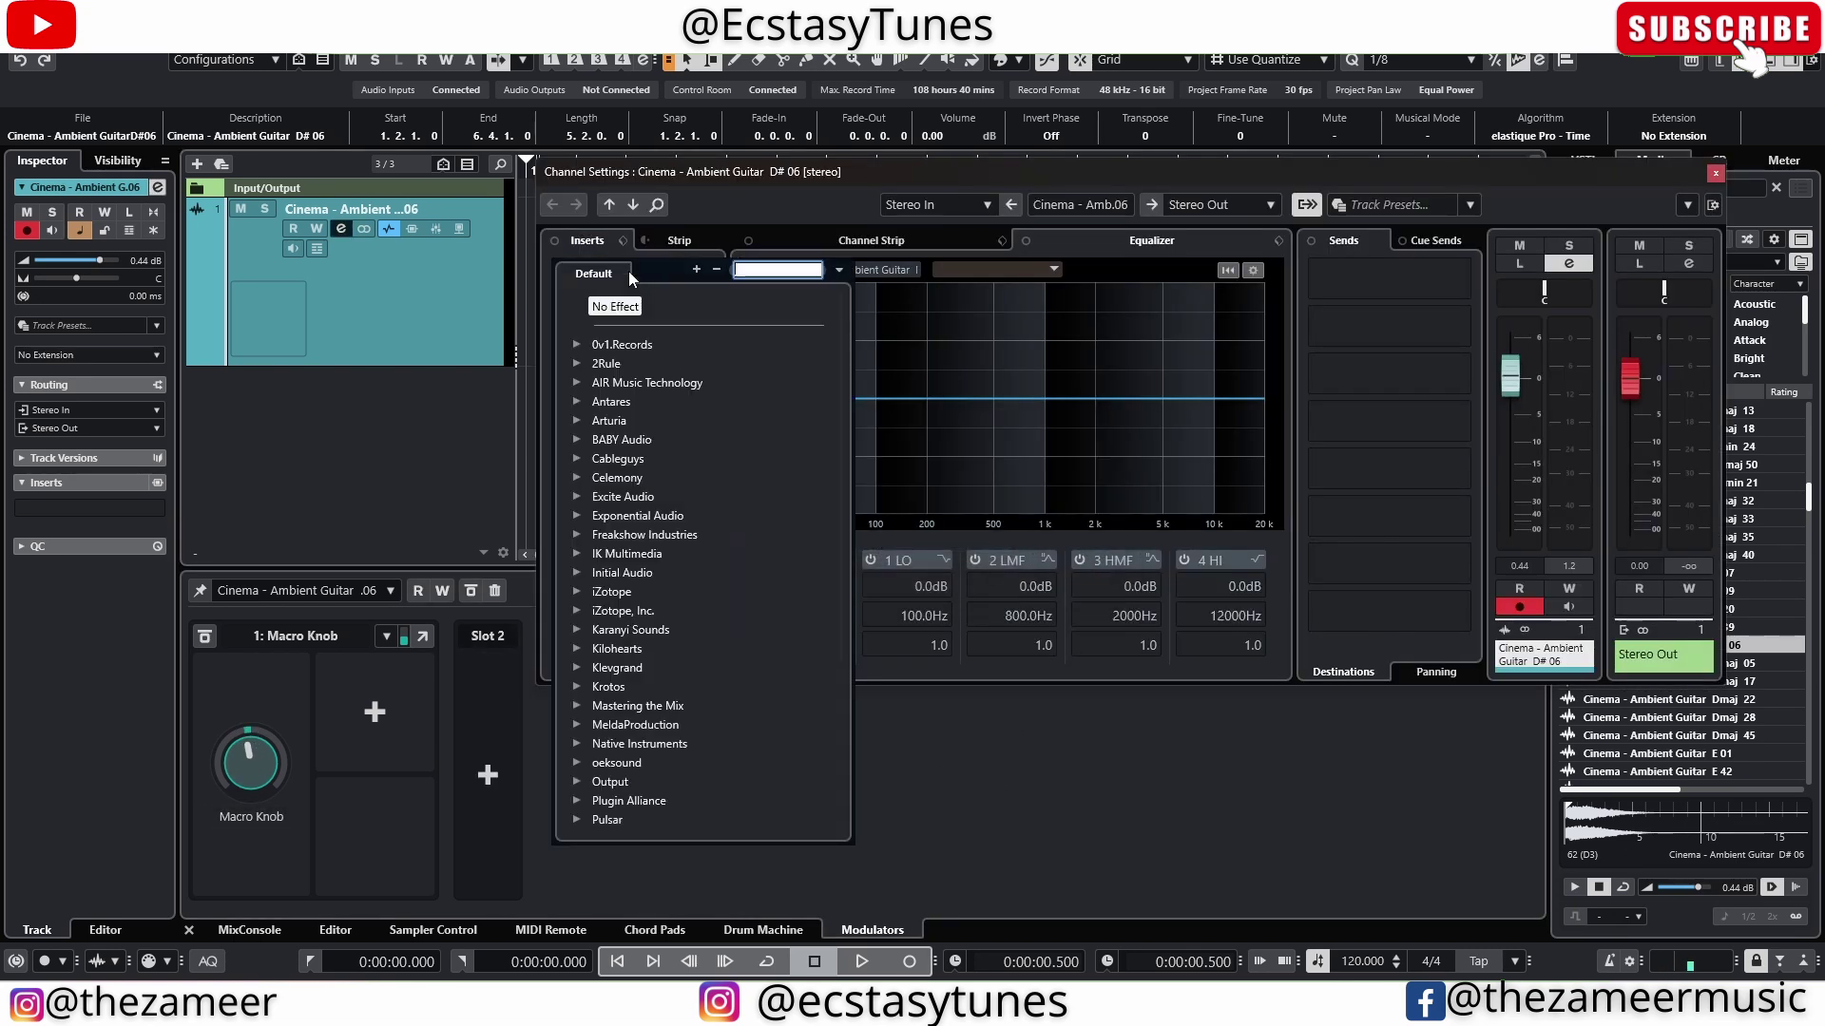
{"action": "left_click", "coordinate": [581, 440]}
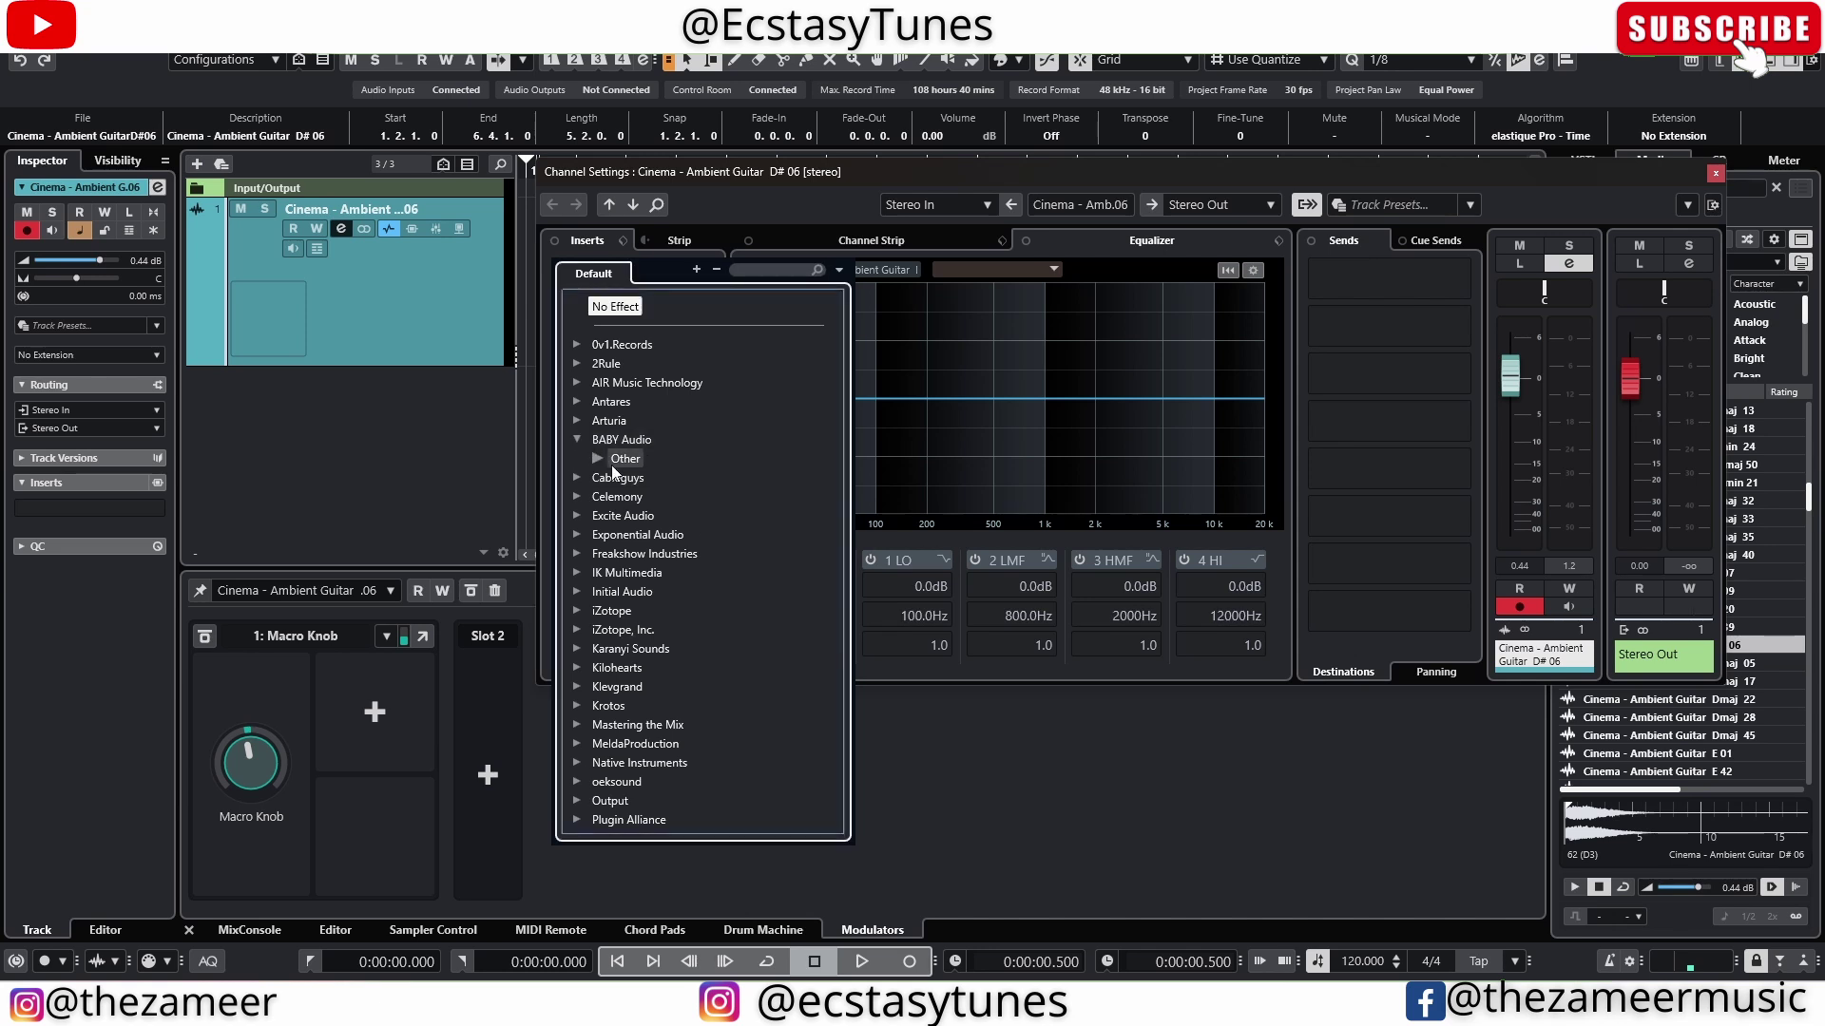
{"action": "left_click", "coordinate": [597, 459]}
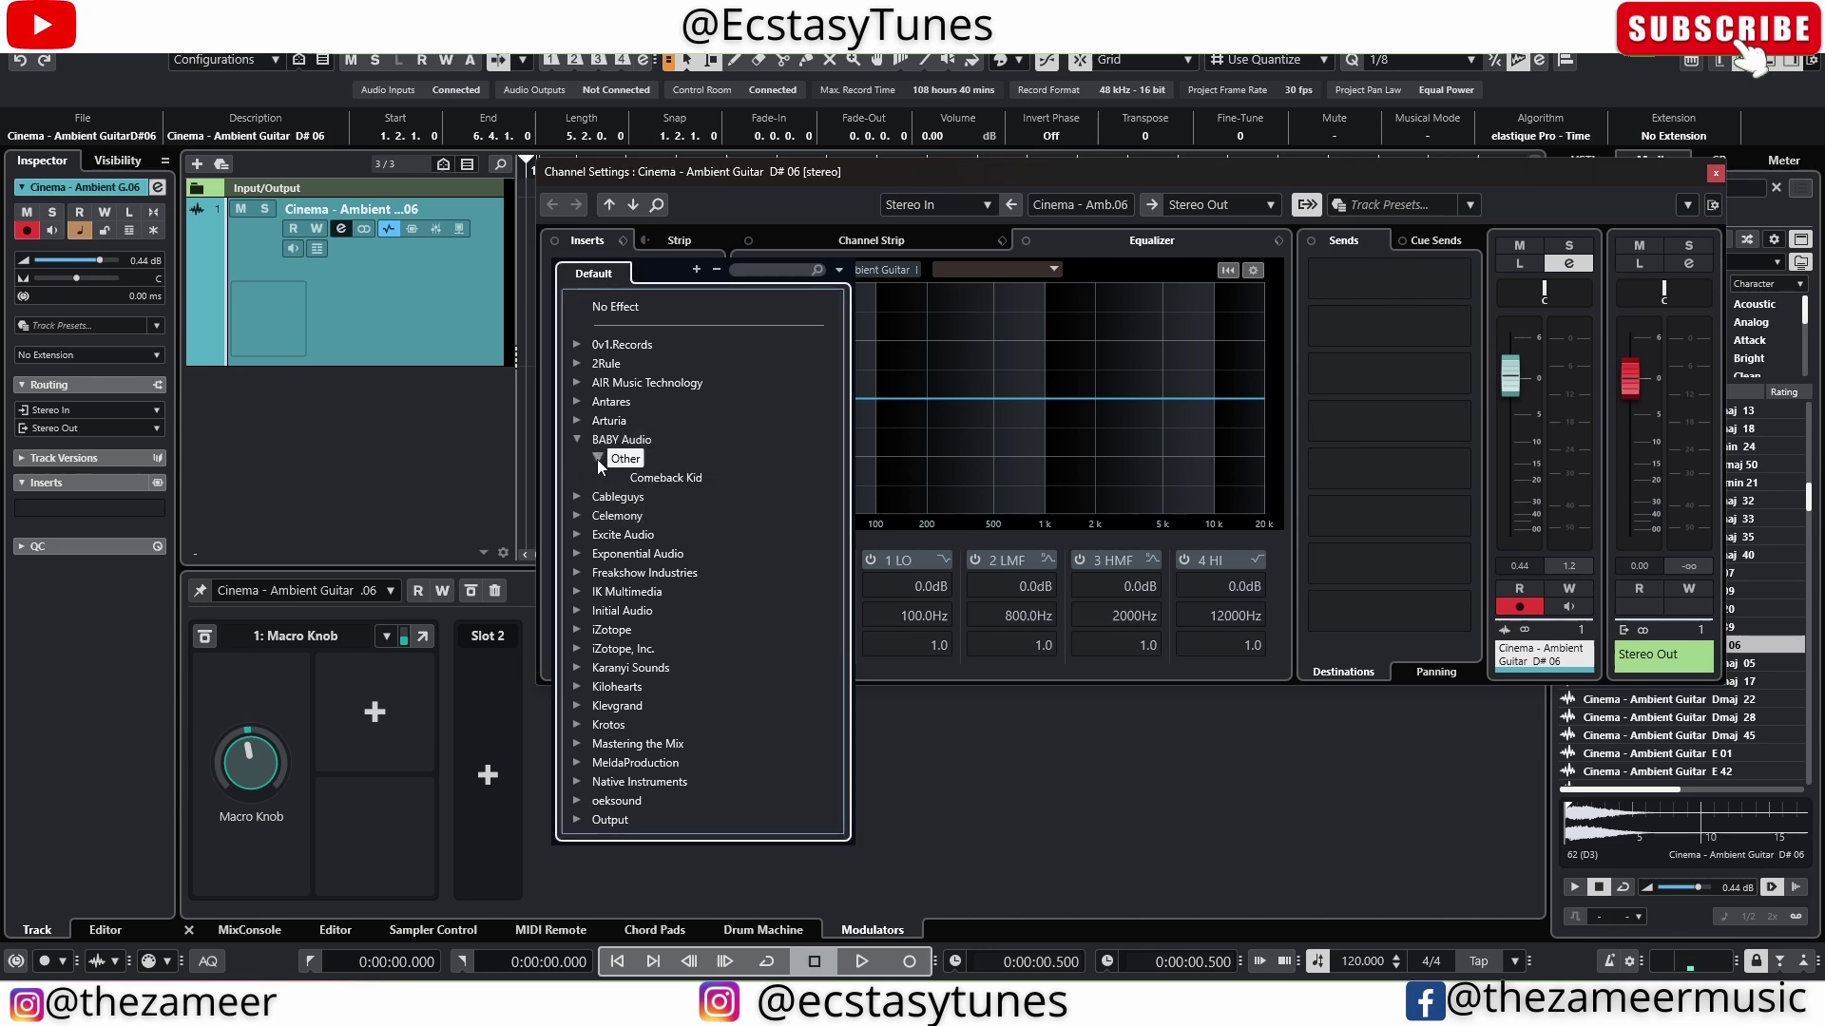
{"action": "left_click", "coordinate": [665, 478]}
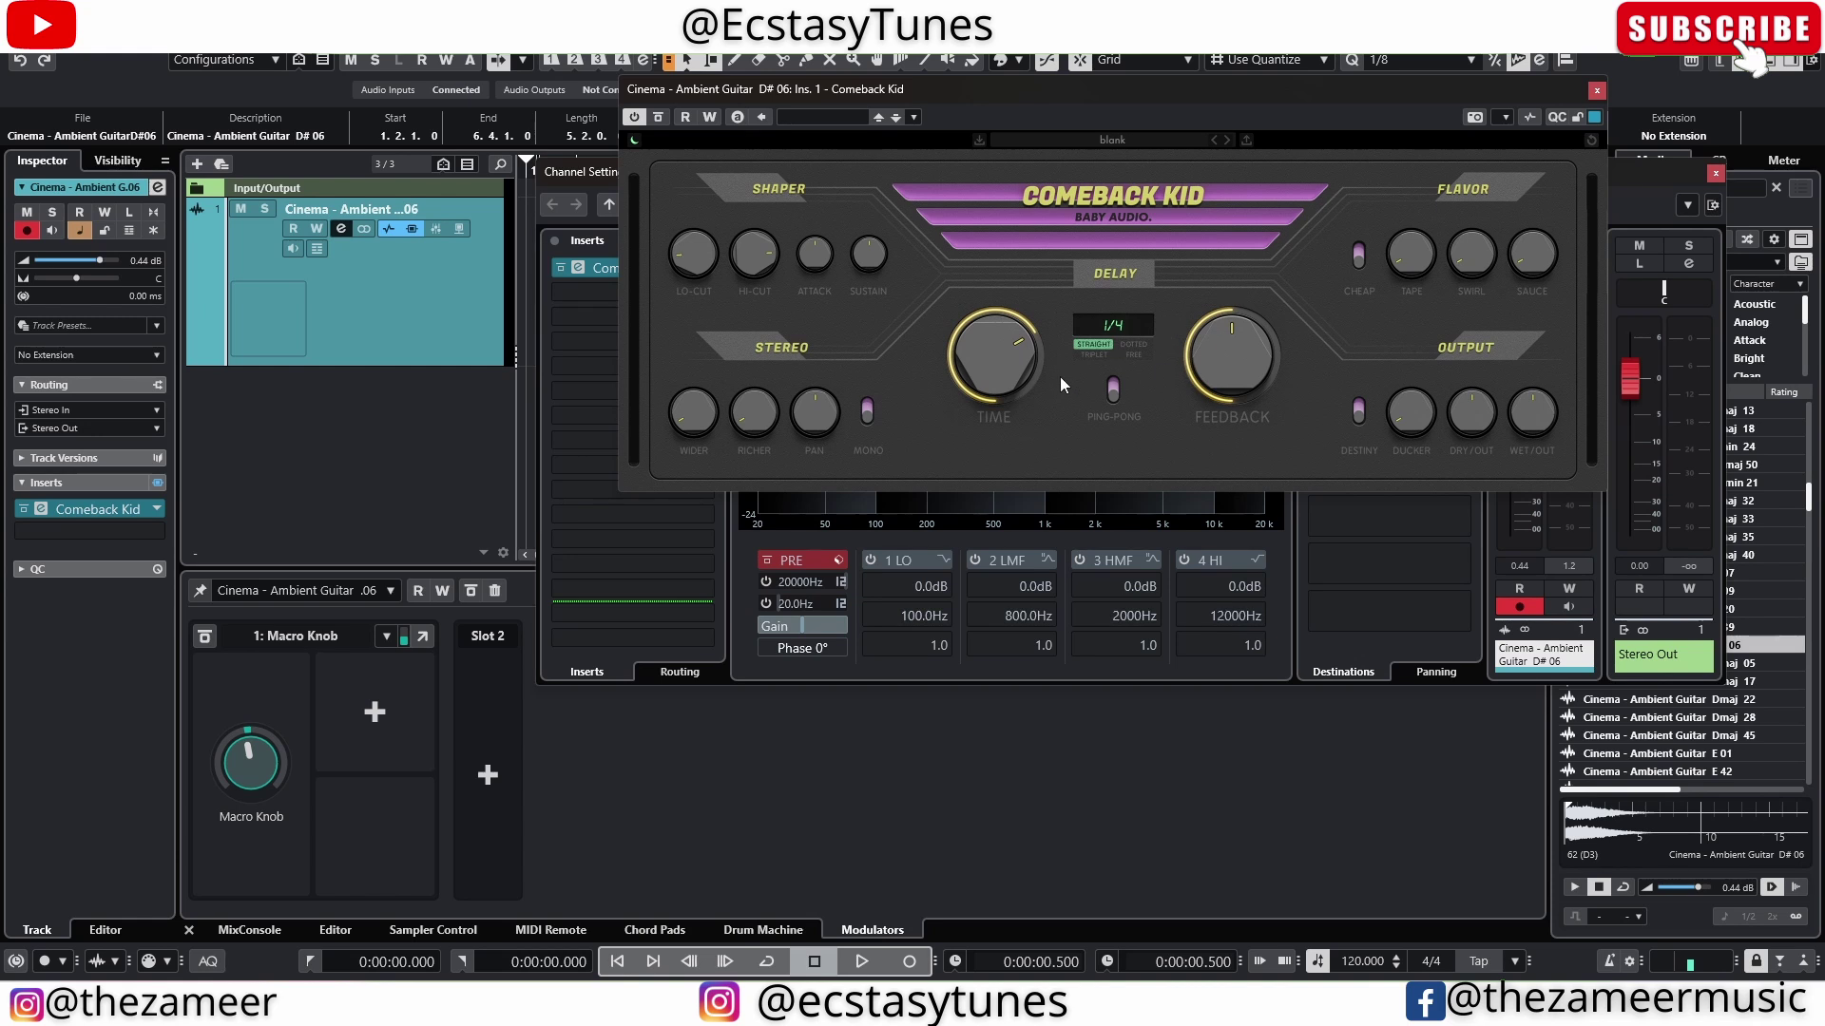
Assign Comeback Kid's Feedback and synced Delay Time as Macro Knob destinations using Learn.
{"action": "left_click_drag", "start_coordinate": [249, 761], "coordinate": [243, 792]}
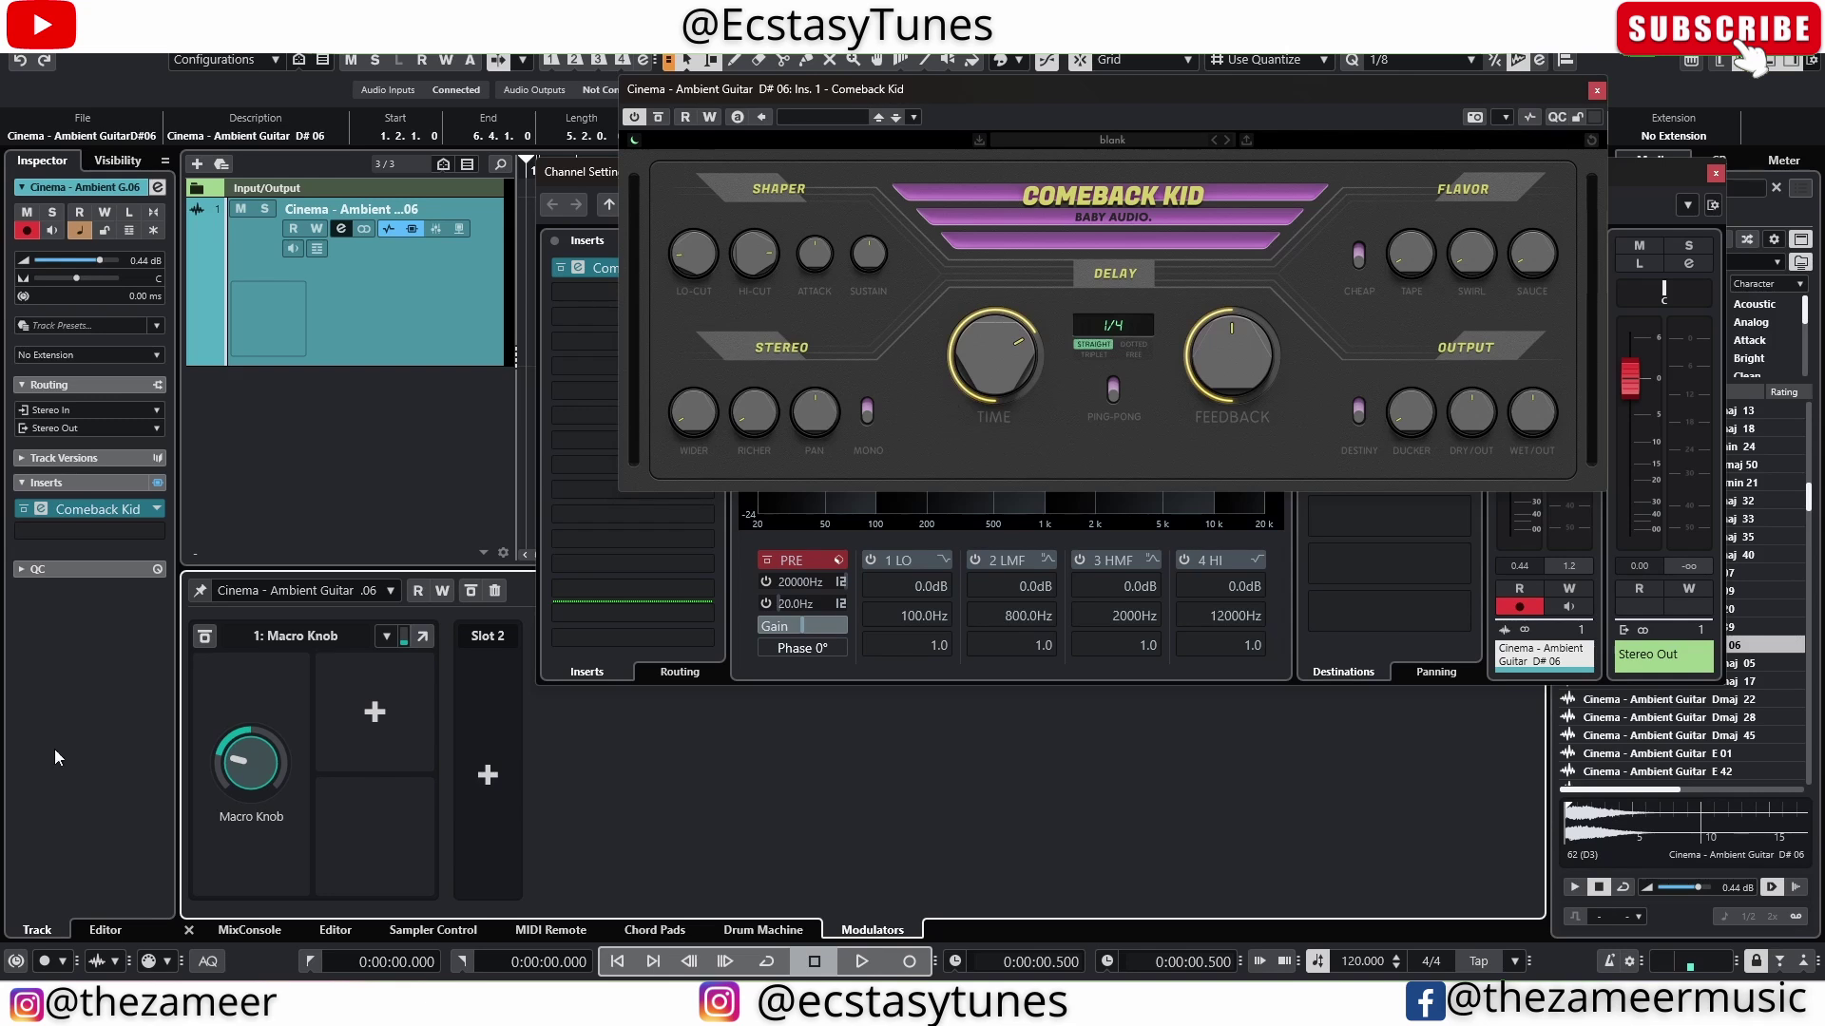
{"action": "left_click_drag", "start_coordinate": [231, 760], "coordinate": [219, 718]}
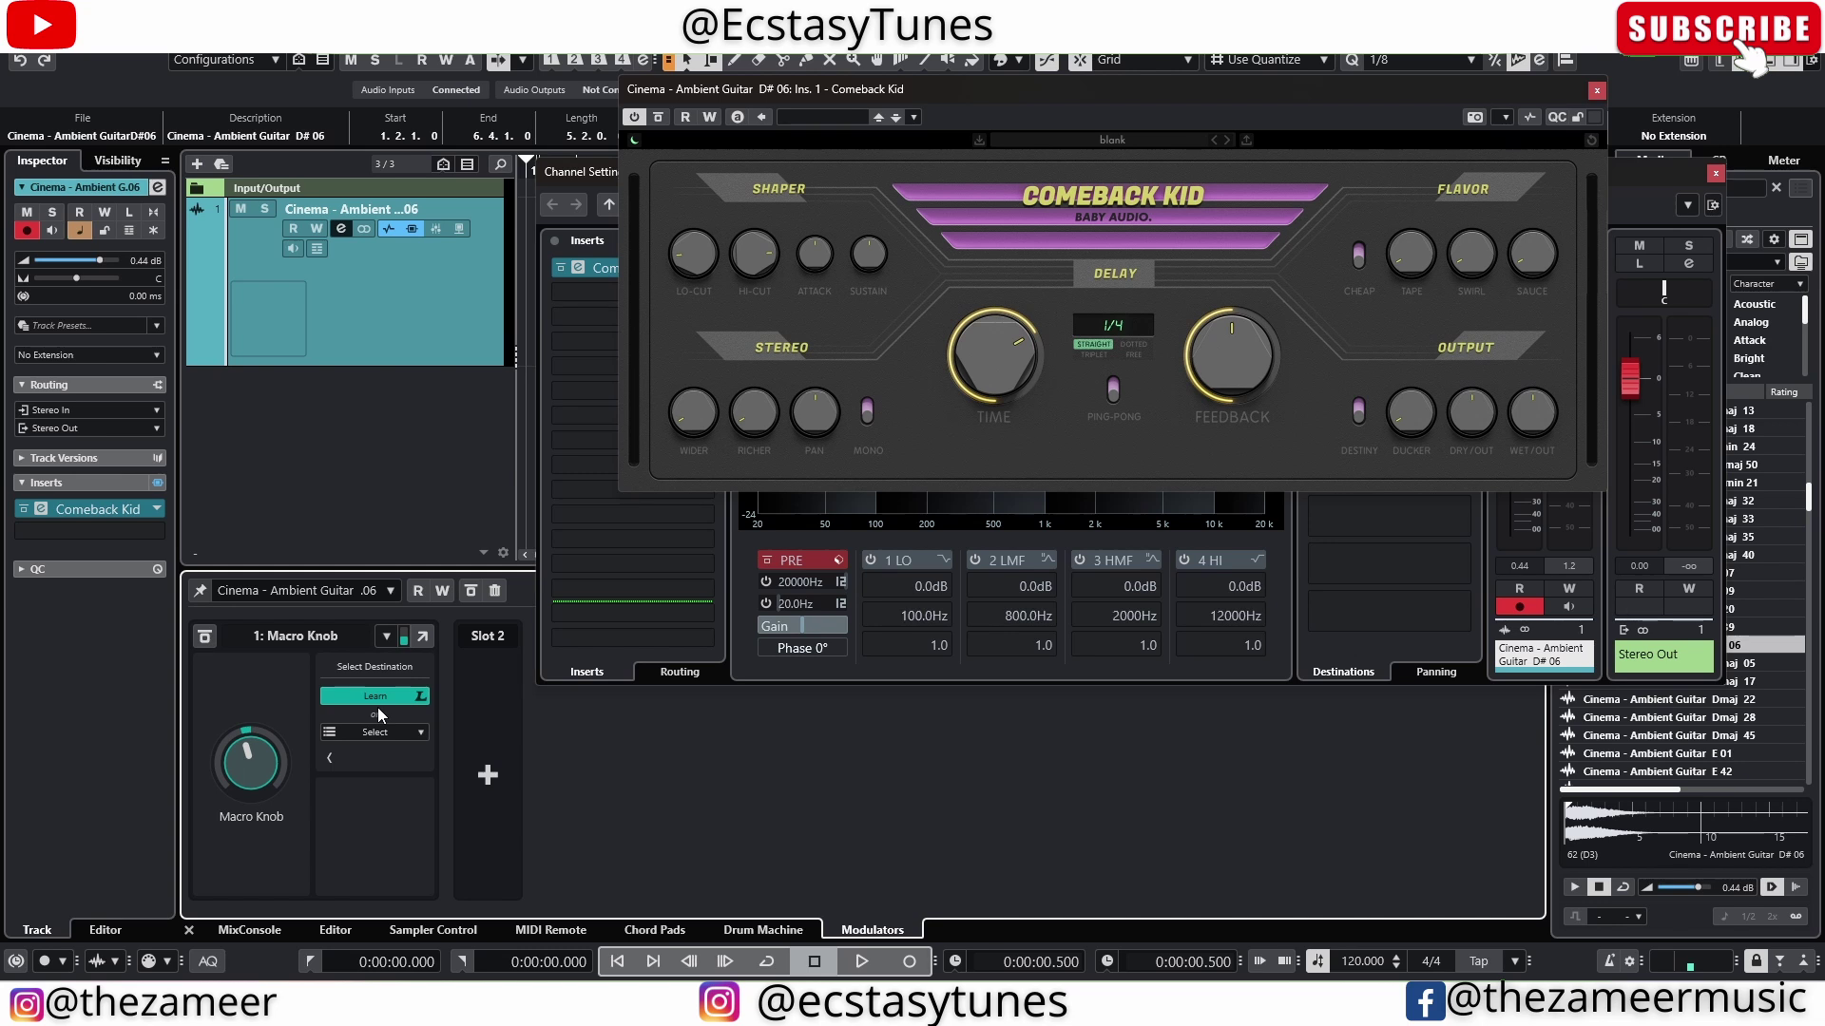
{"action": "left_click", "coordinate": [378, 709]}
{"action": "left_click_drag", "start_coordinate": [1241, 406], "coordinate": [1236, 353]}
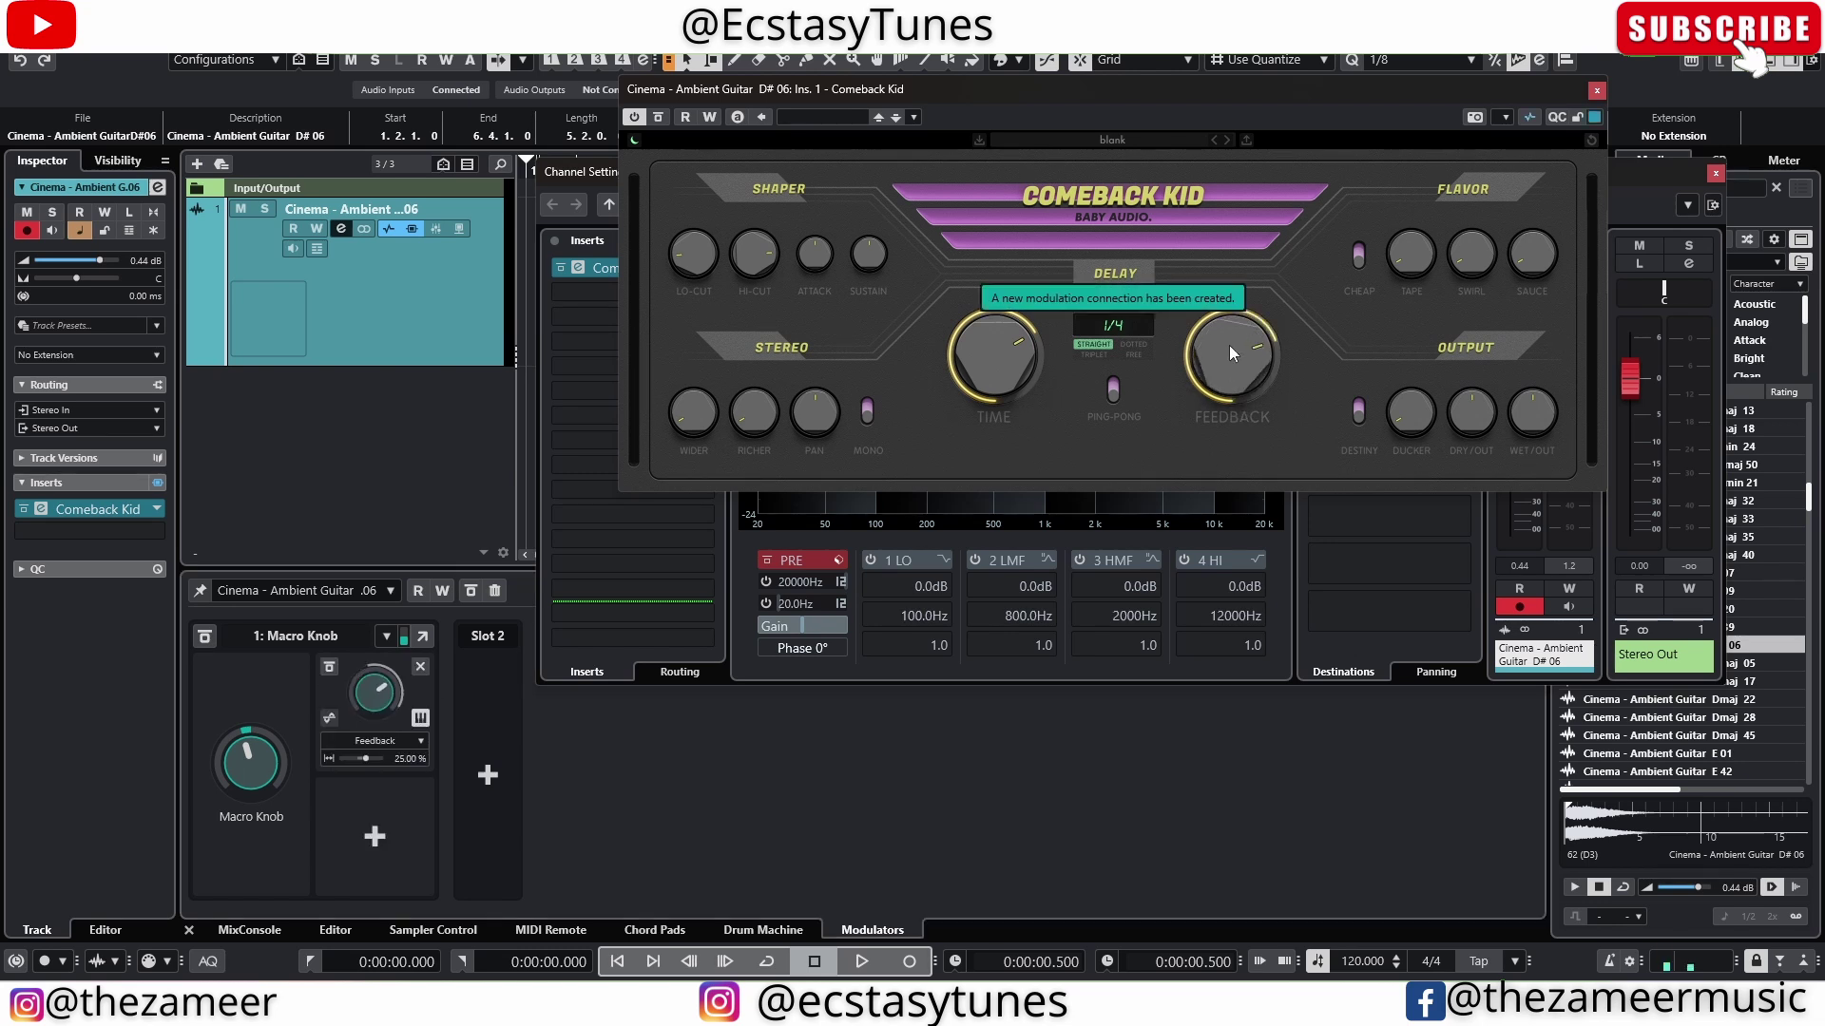
{"action": "left_click", "coordinate": [370, 840]}
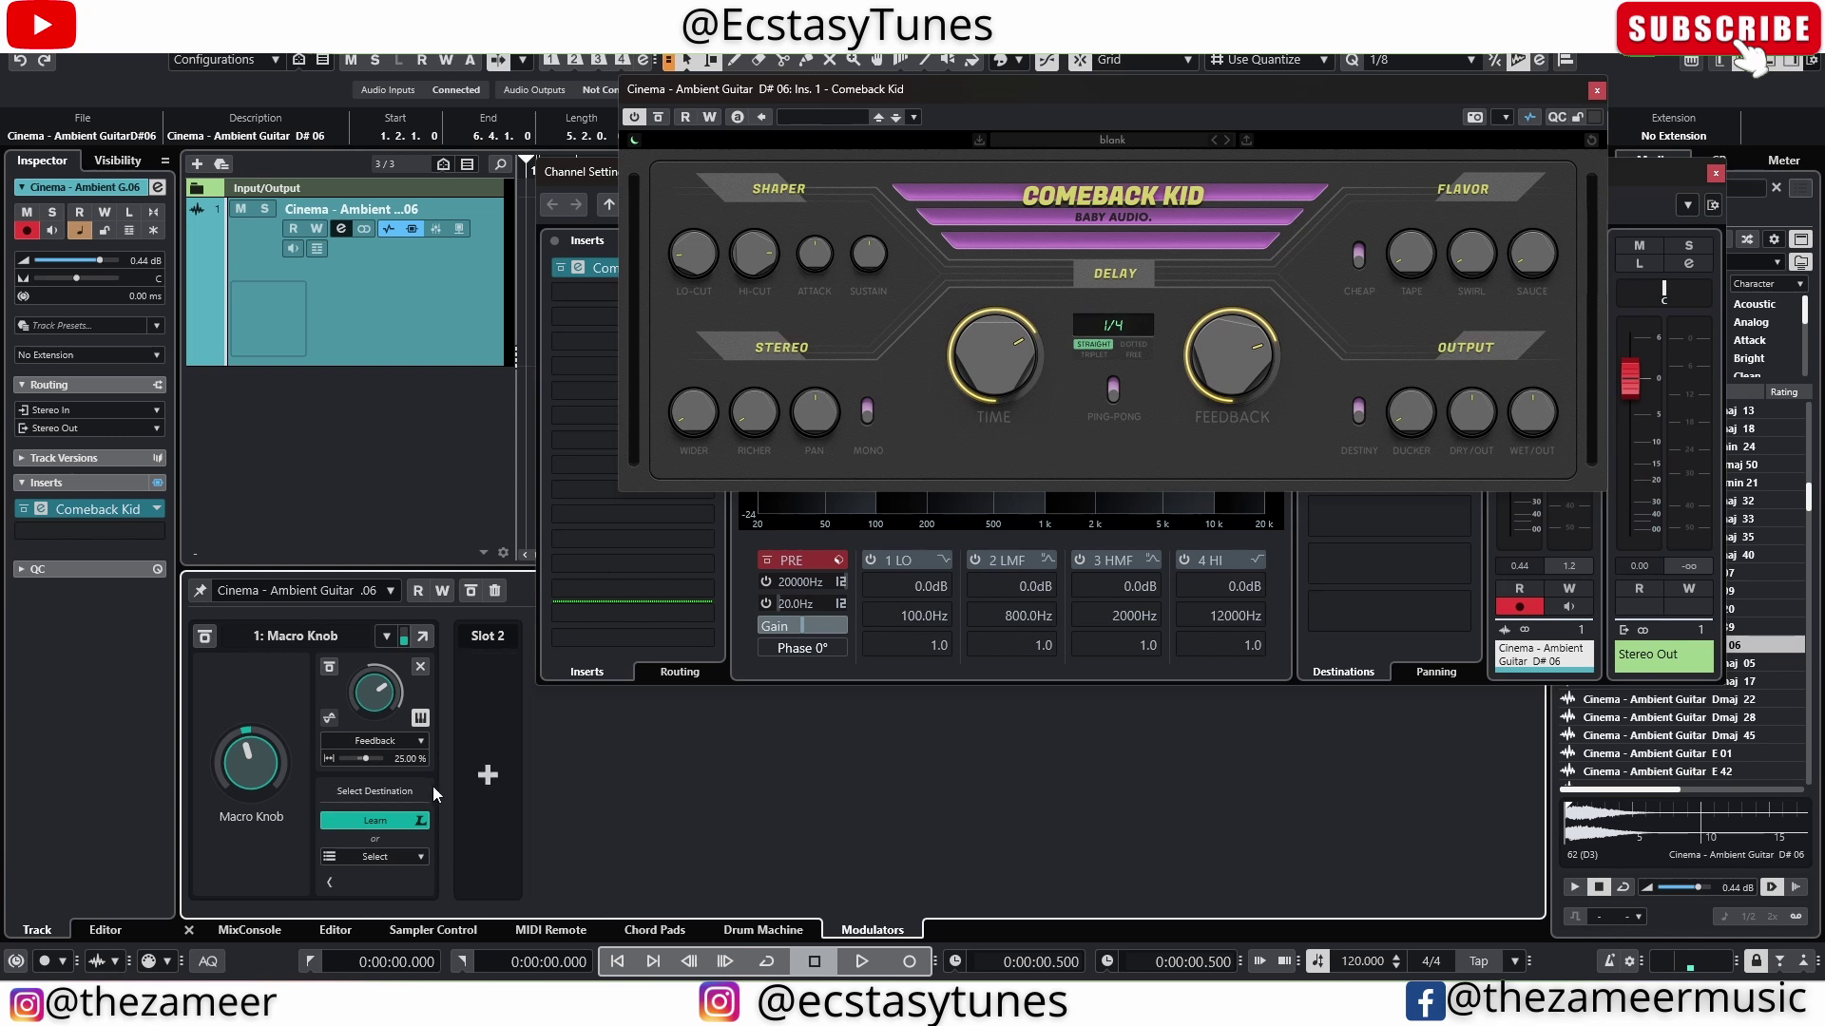
{"action": "left_click_drag", "start_coordinate": [966, 355], "coordinate": [965, 373]}
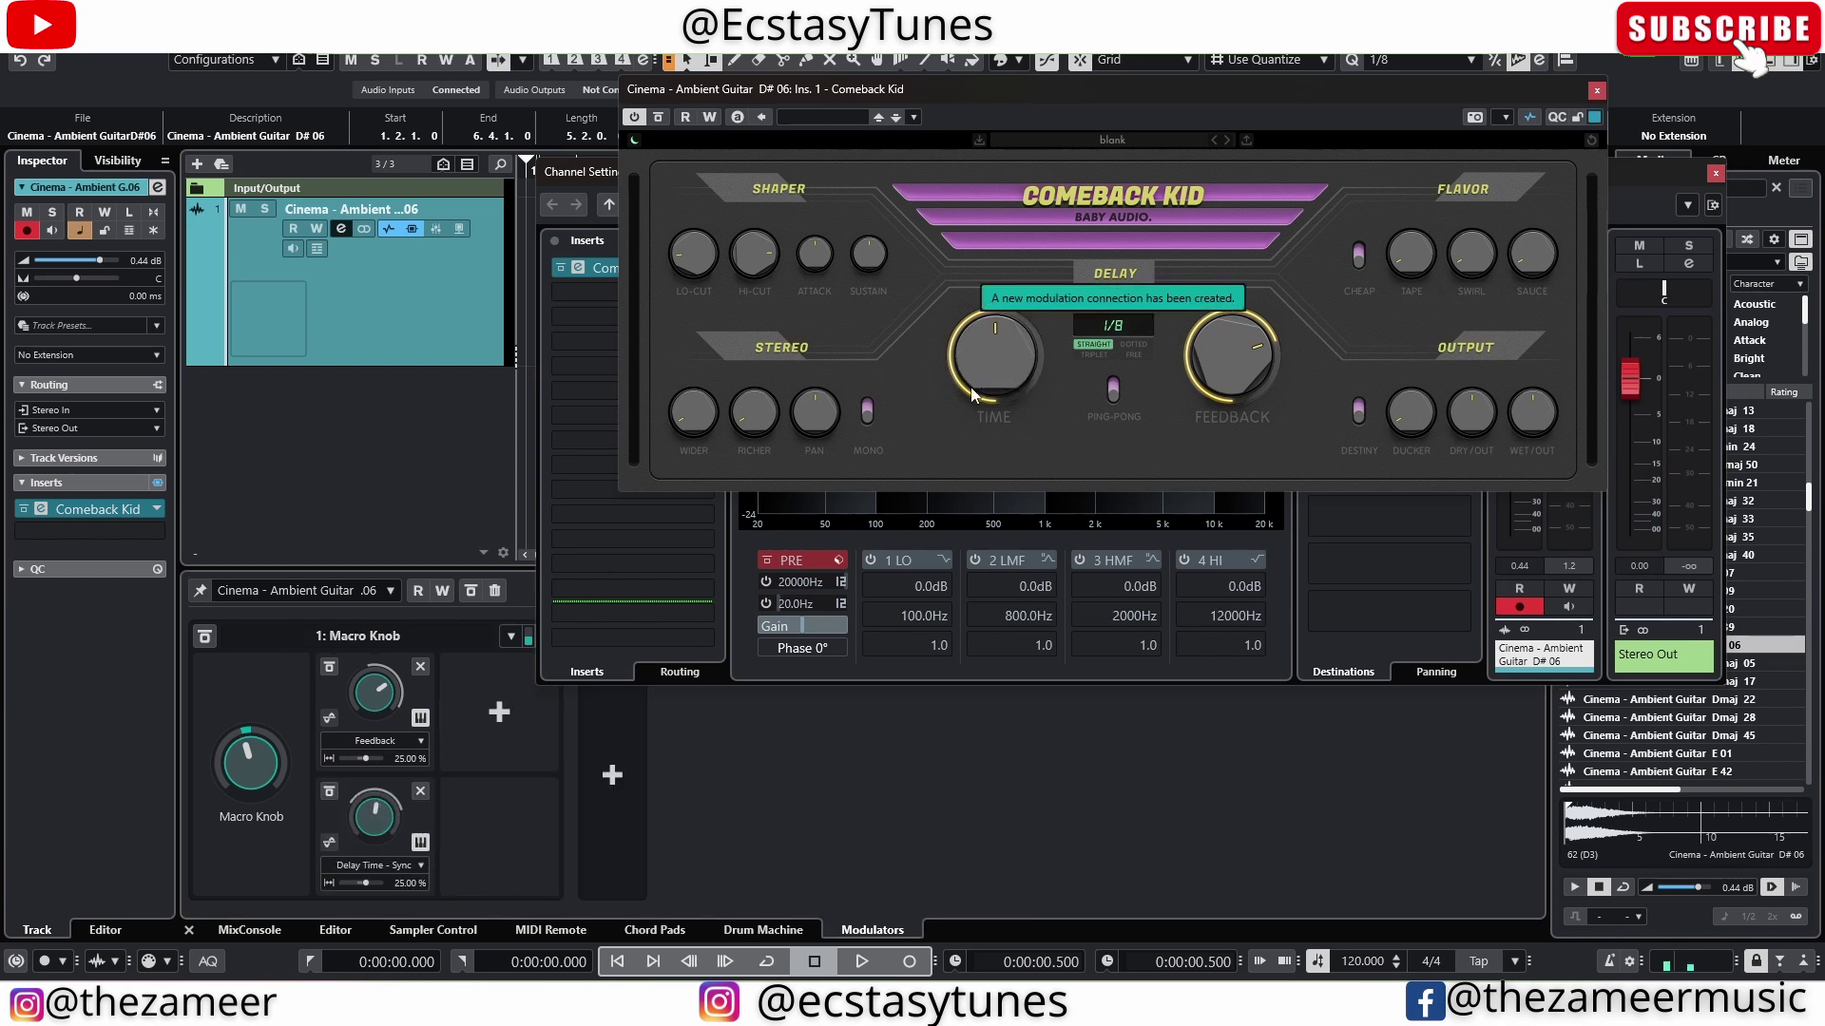
Lower Comeback Kid's Feedback, set the modulation depths to -35.14 % for Delay Time and 40.54 % for Feedback, and test the Macro Knob.
{"action": "mouse_move", "coordinate": [266, 768]}
{"action": "left_mouse_down"}
{"action": "mouse_move", "coordinate": [262, 709]}
{"action": "mouse_move", "coordinate": [255, 757]}
{"action": "left_mouse_up"}
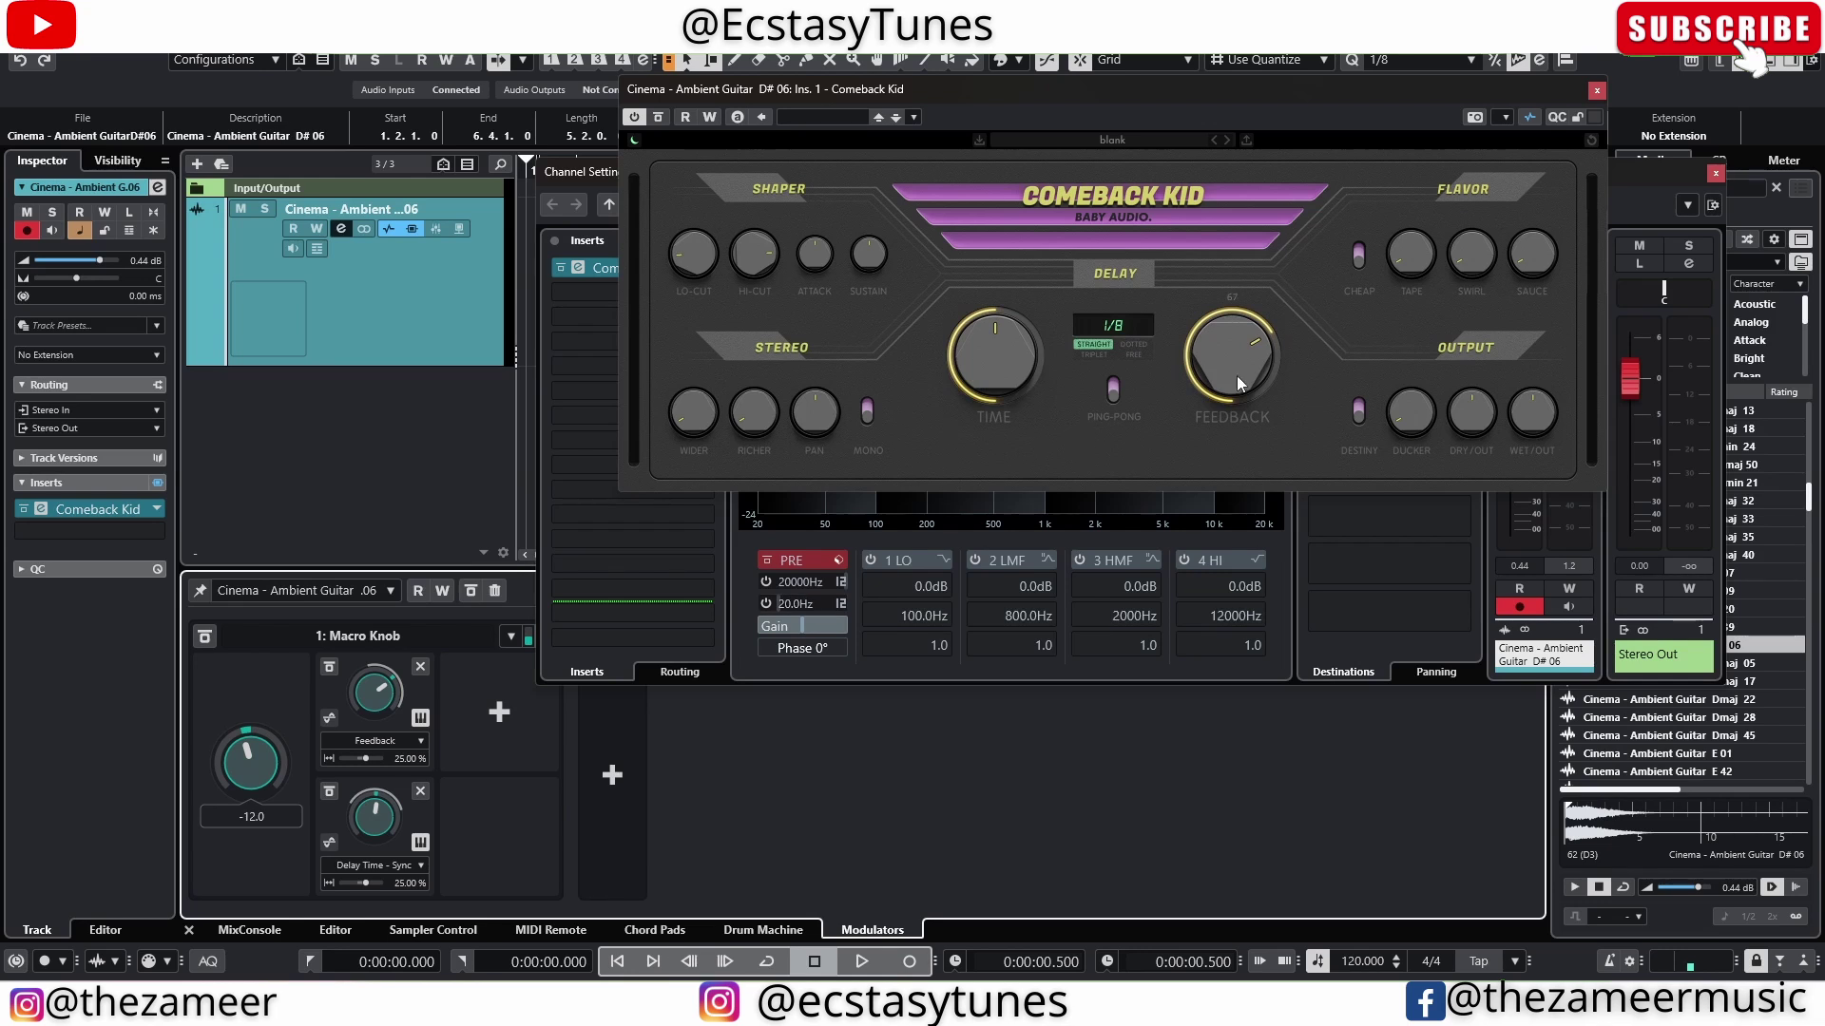
{"action": "left_click_drag", "start_coordinate": [1233, 384], "coordinate": [1234, 411]}
{"action": "left_click_drag", "start_coordinate": [243, 753], "coordinate": [358, 886]}
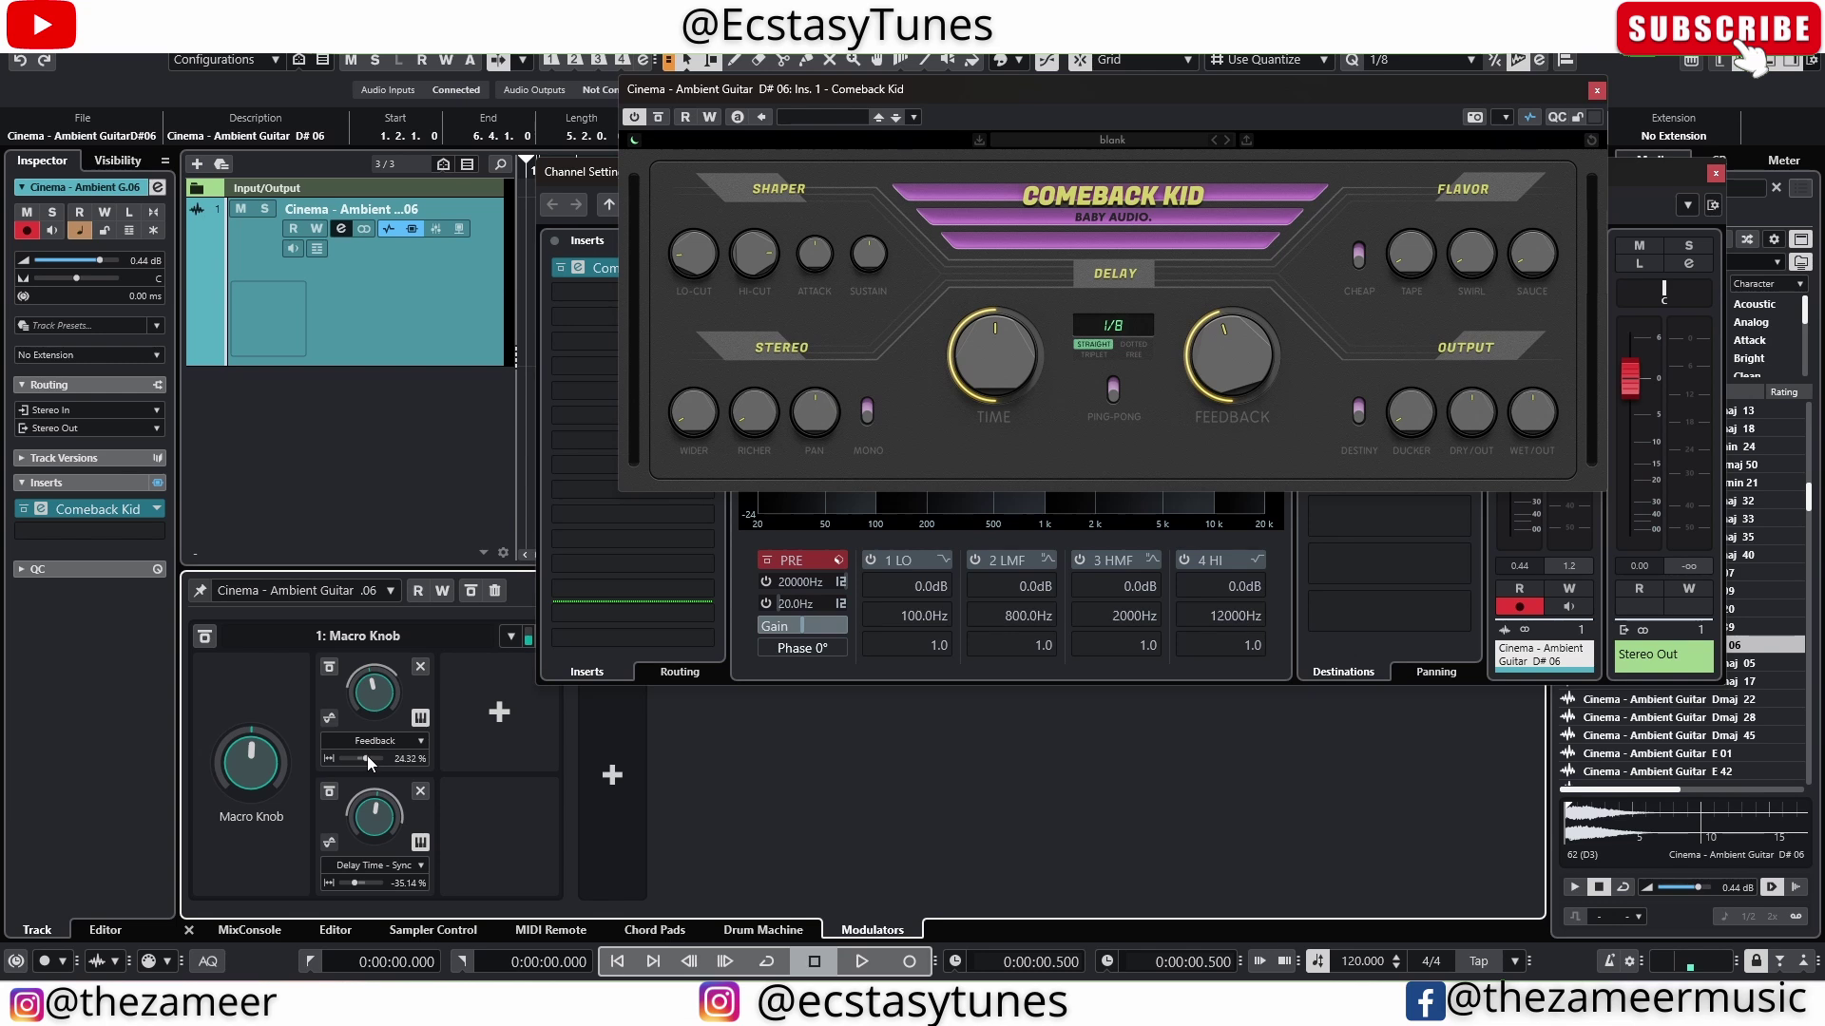
{"action": "left_click_drag", "start_coordinate": [367, 756], "coordinate": [369, 755]}
{"action": "left_click_drag", "start_coordinate": [249, 773], "coordinate": [299, 827]}
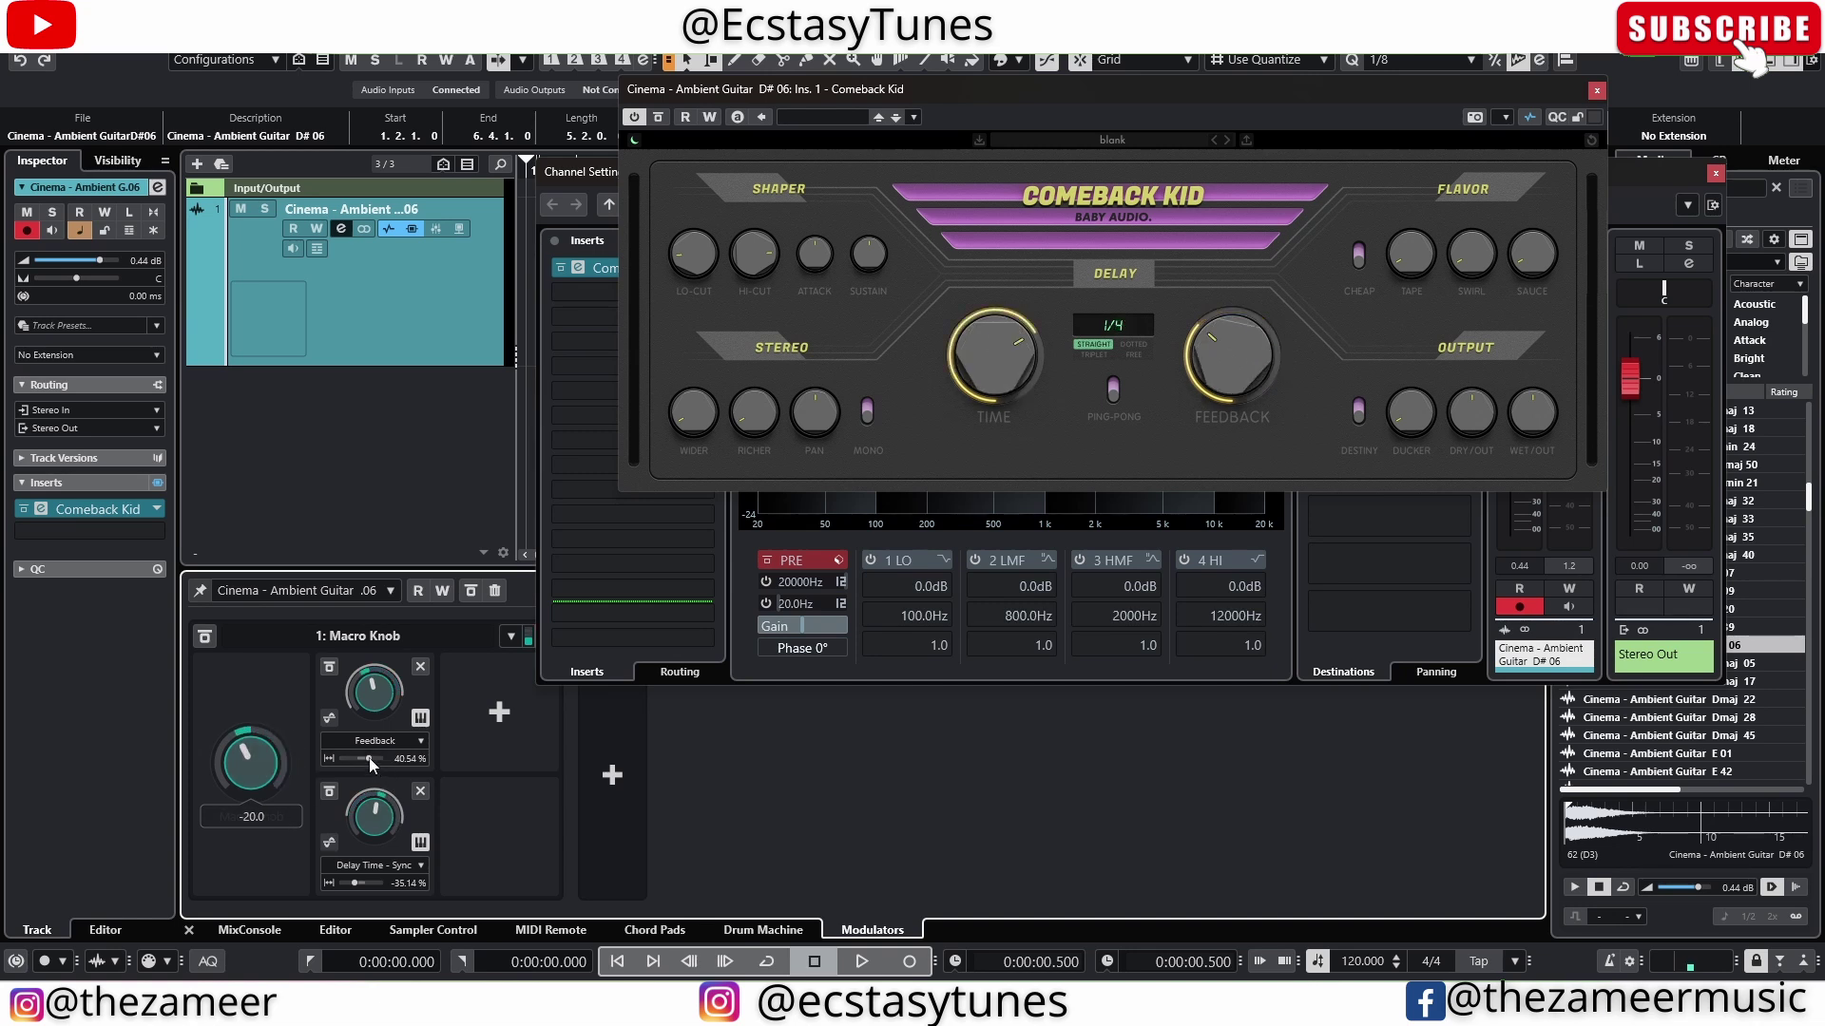
Set the Feedback modulation depth to -35.14 % and the Delay Time depth to 45.95 %, and turn the Macro Knob to 30.
{"action": "left_click_drag", "start_coordinate": [368, 758], "coordinate": [357, 756]}
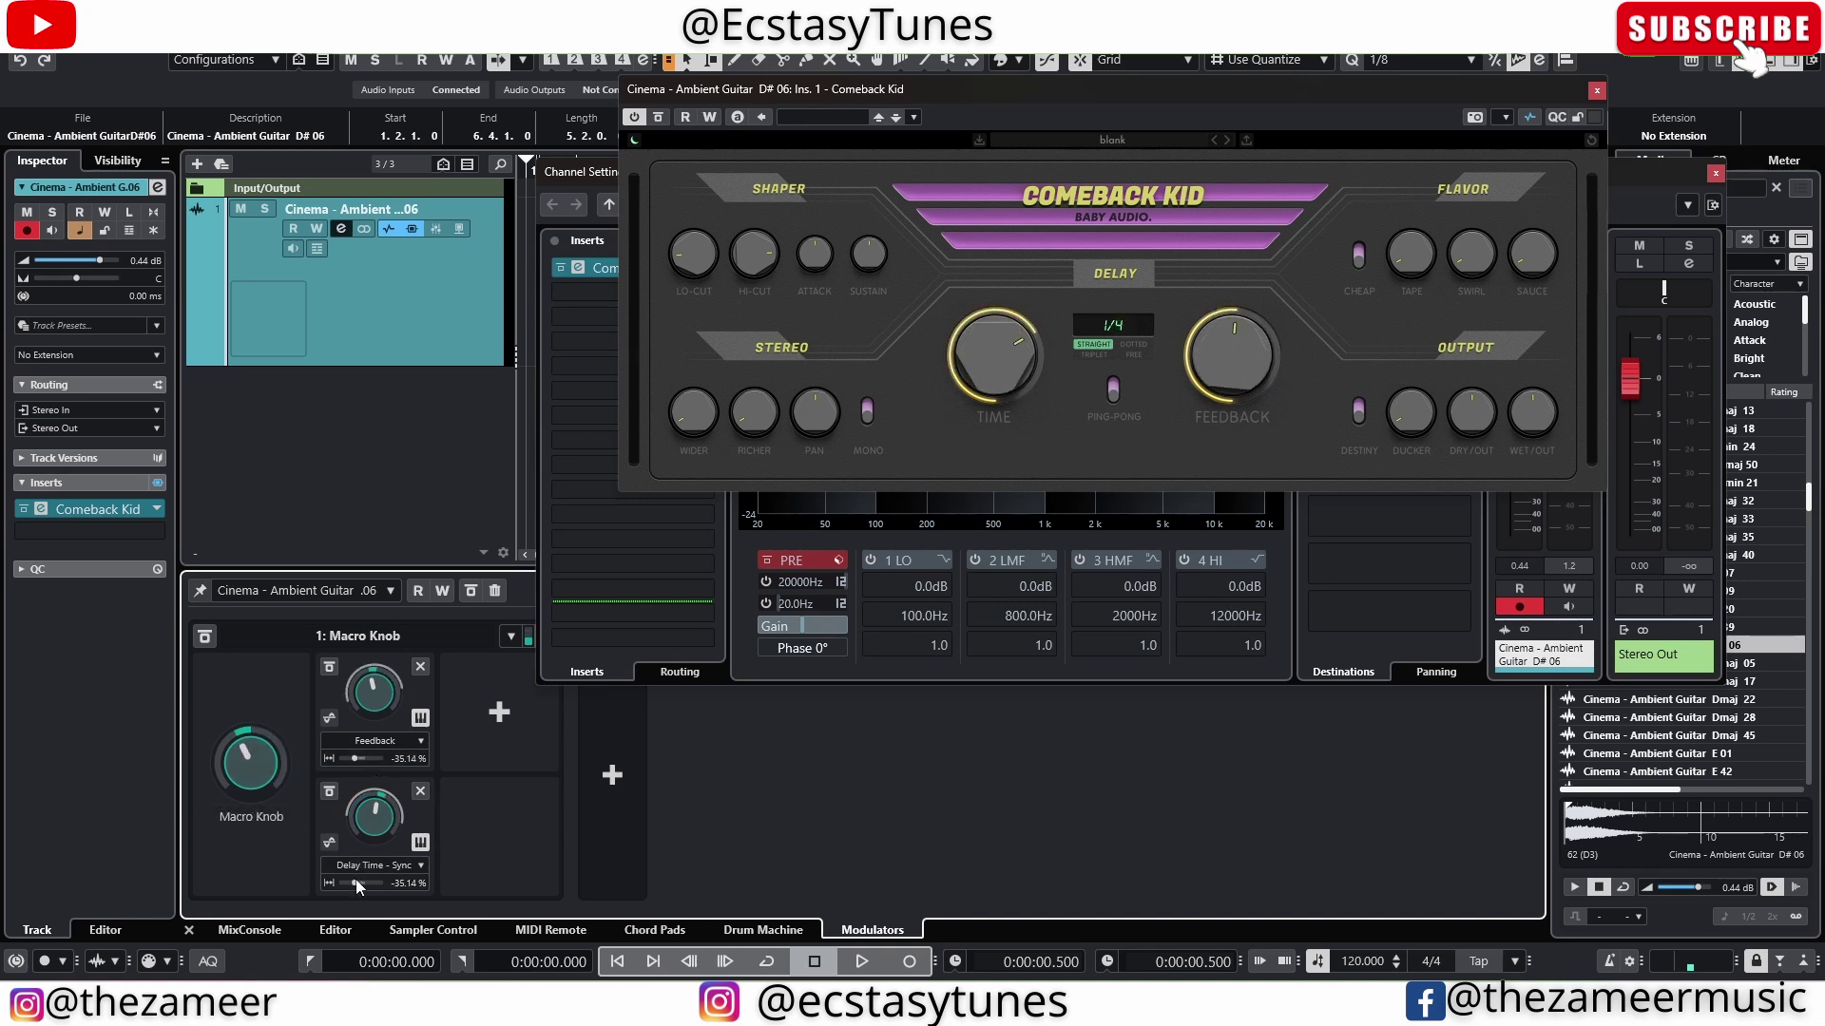
{"action": "left_click_drag", "start_coordinate": [355, 881], "coordinate": [368, 882]}
{"action": "left_click_drag", "start_coordinate": [263, 779], "coordinate": [305, 766]}
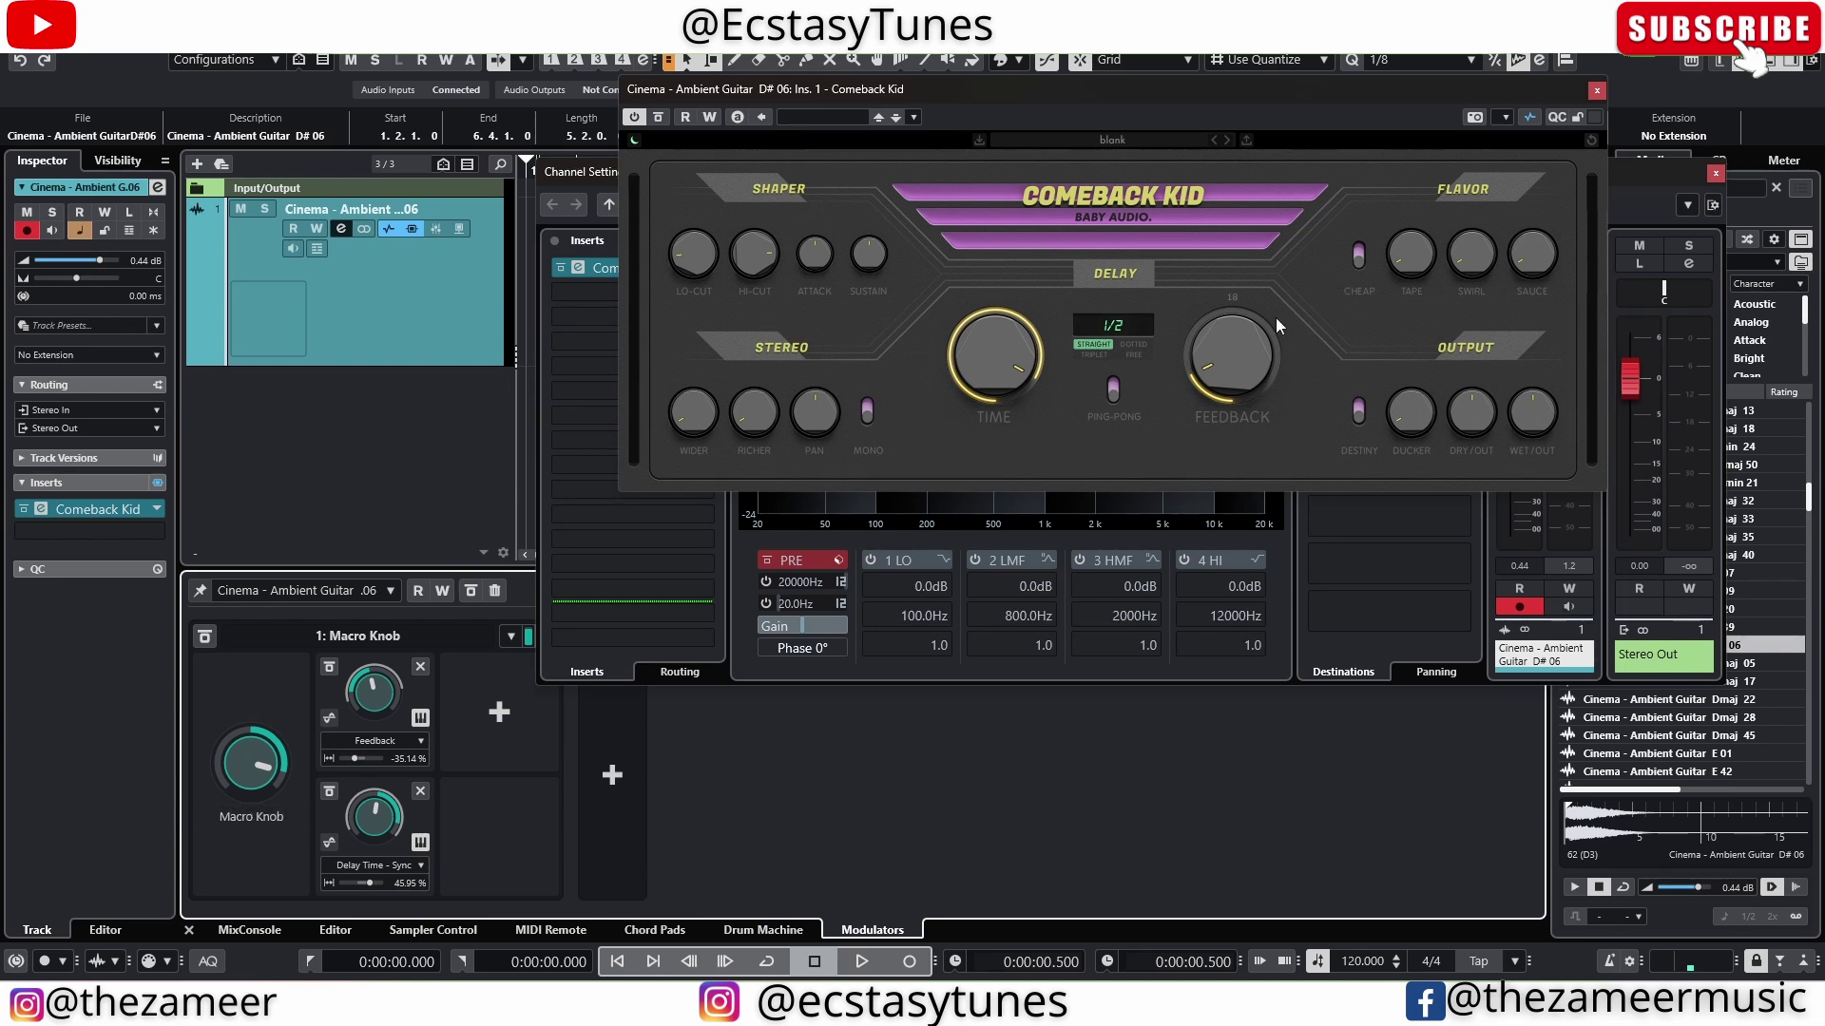
{"action": "left_click_drag", "start_coordinate": [228, 778], "coordinate": [241, 806]}
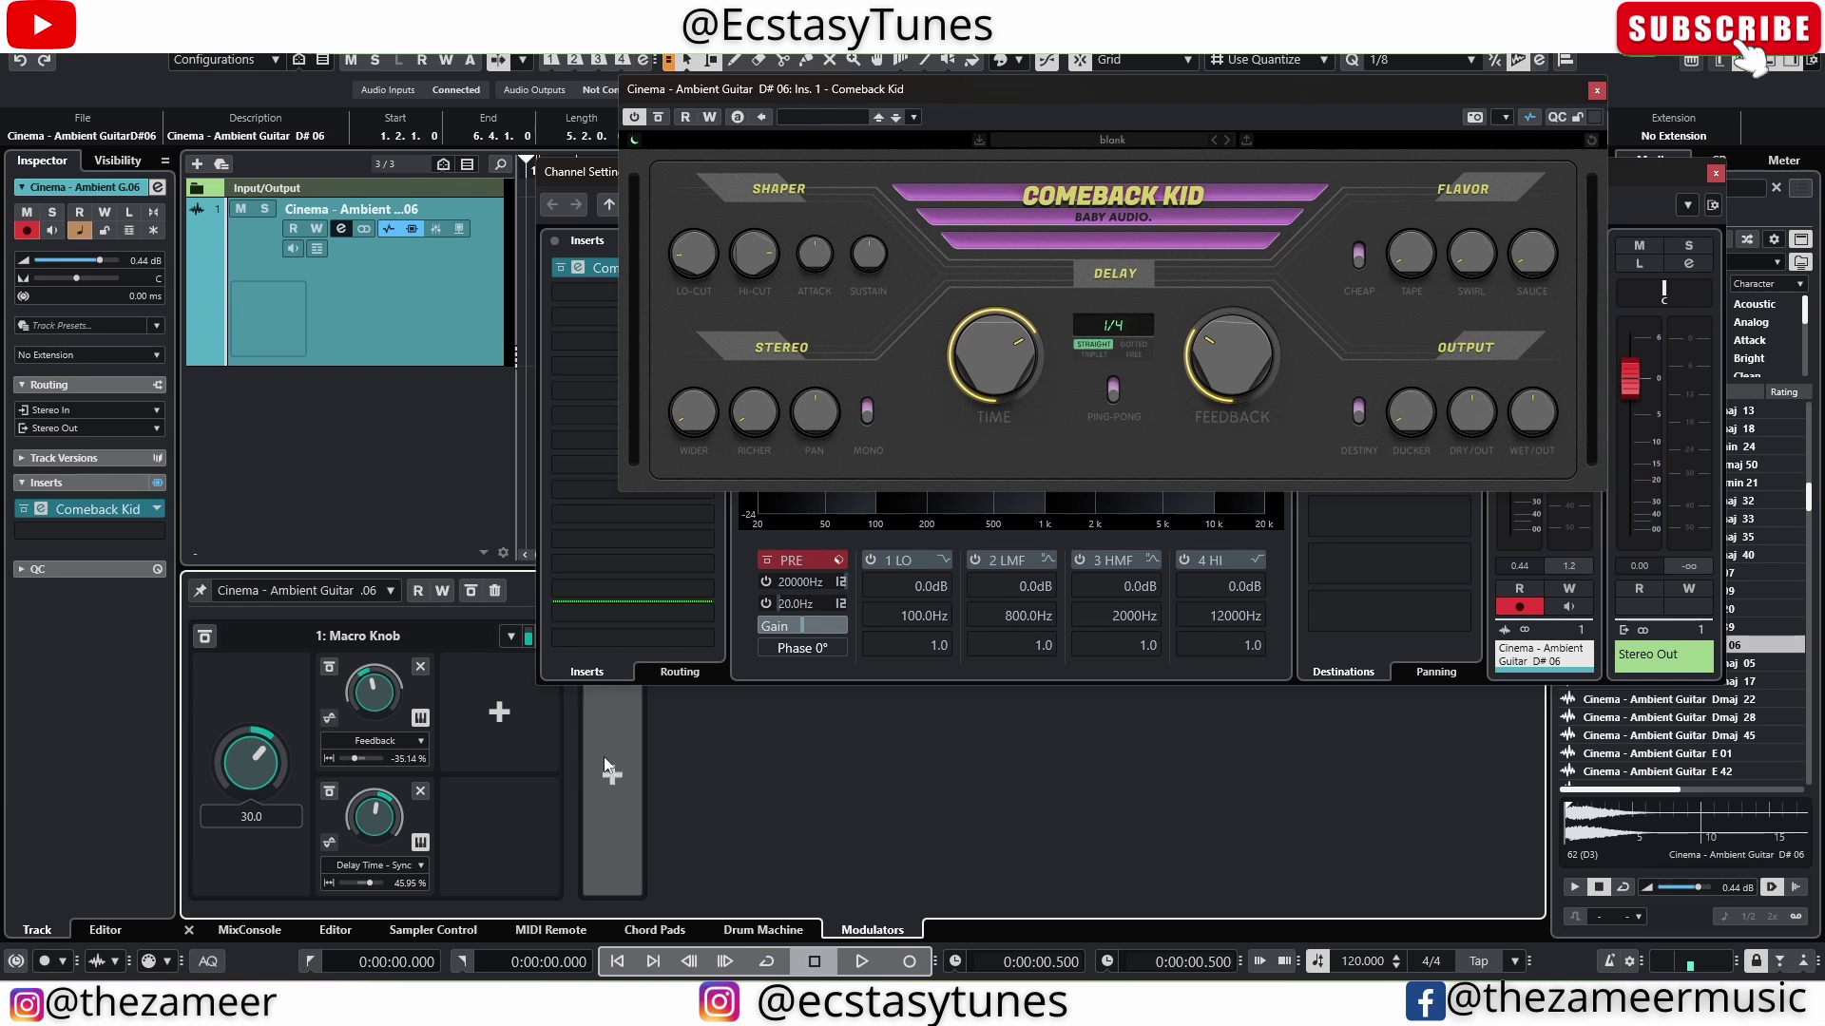
Add an LFO modulator in the second slot and assign Comeback Kid's Pan as its destination using Learn.
{"action": "left_click", "coordinate": [609, 765]}
{"action": "left_click", "coordinate": [634, 725]}
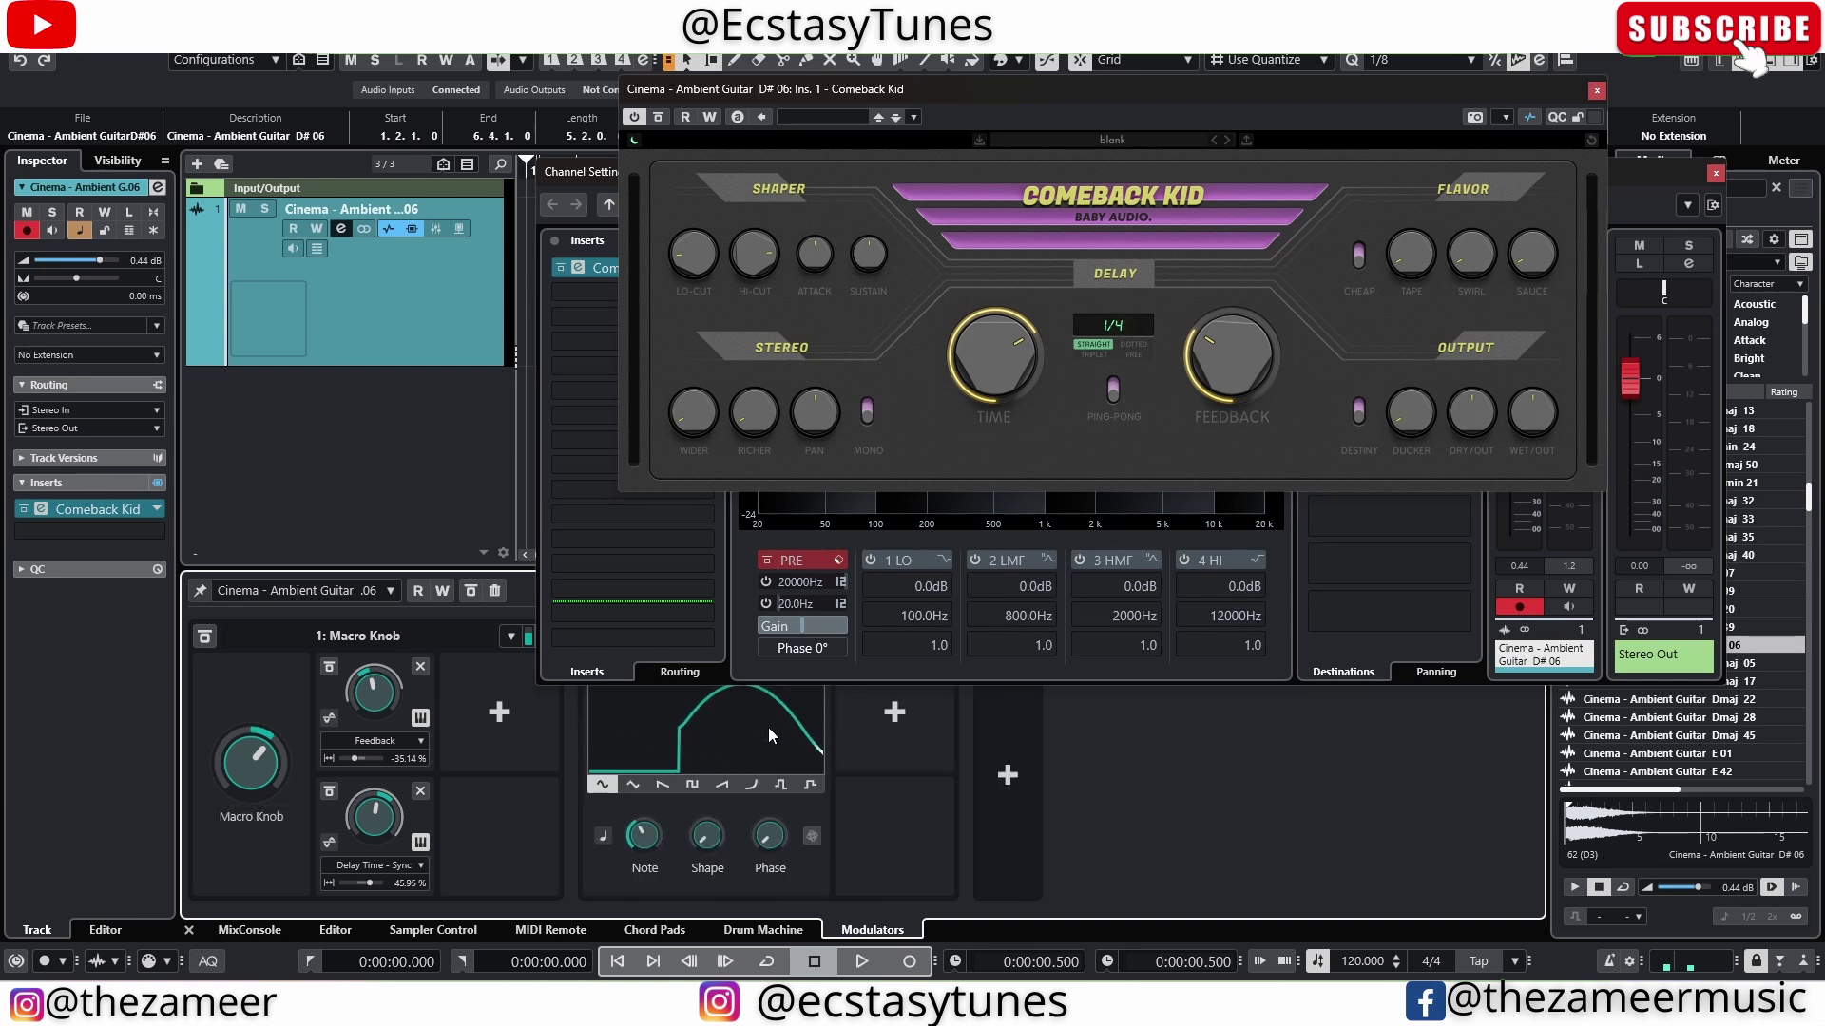
{"action": "left_click", "coordinate": [920, 712]}
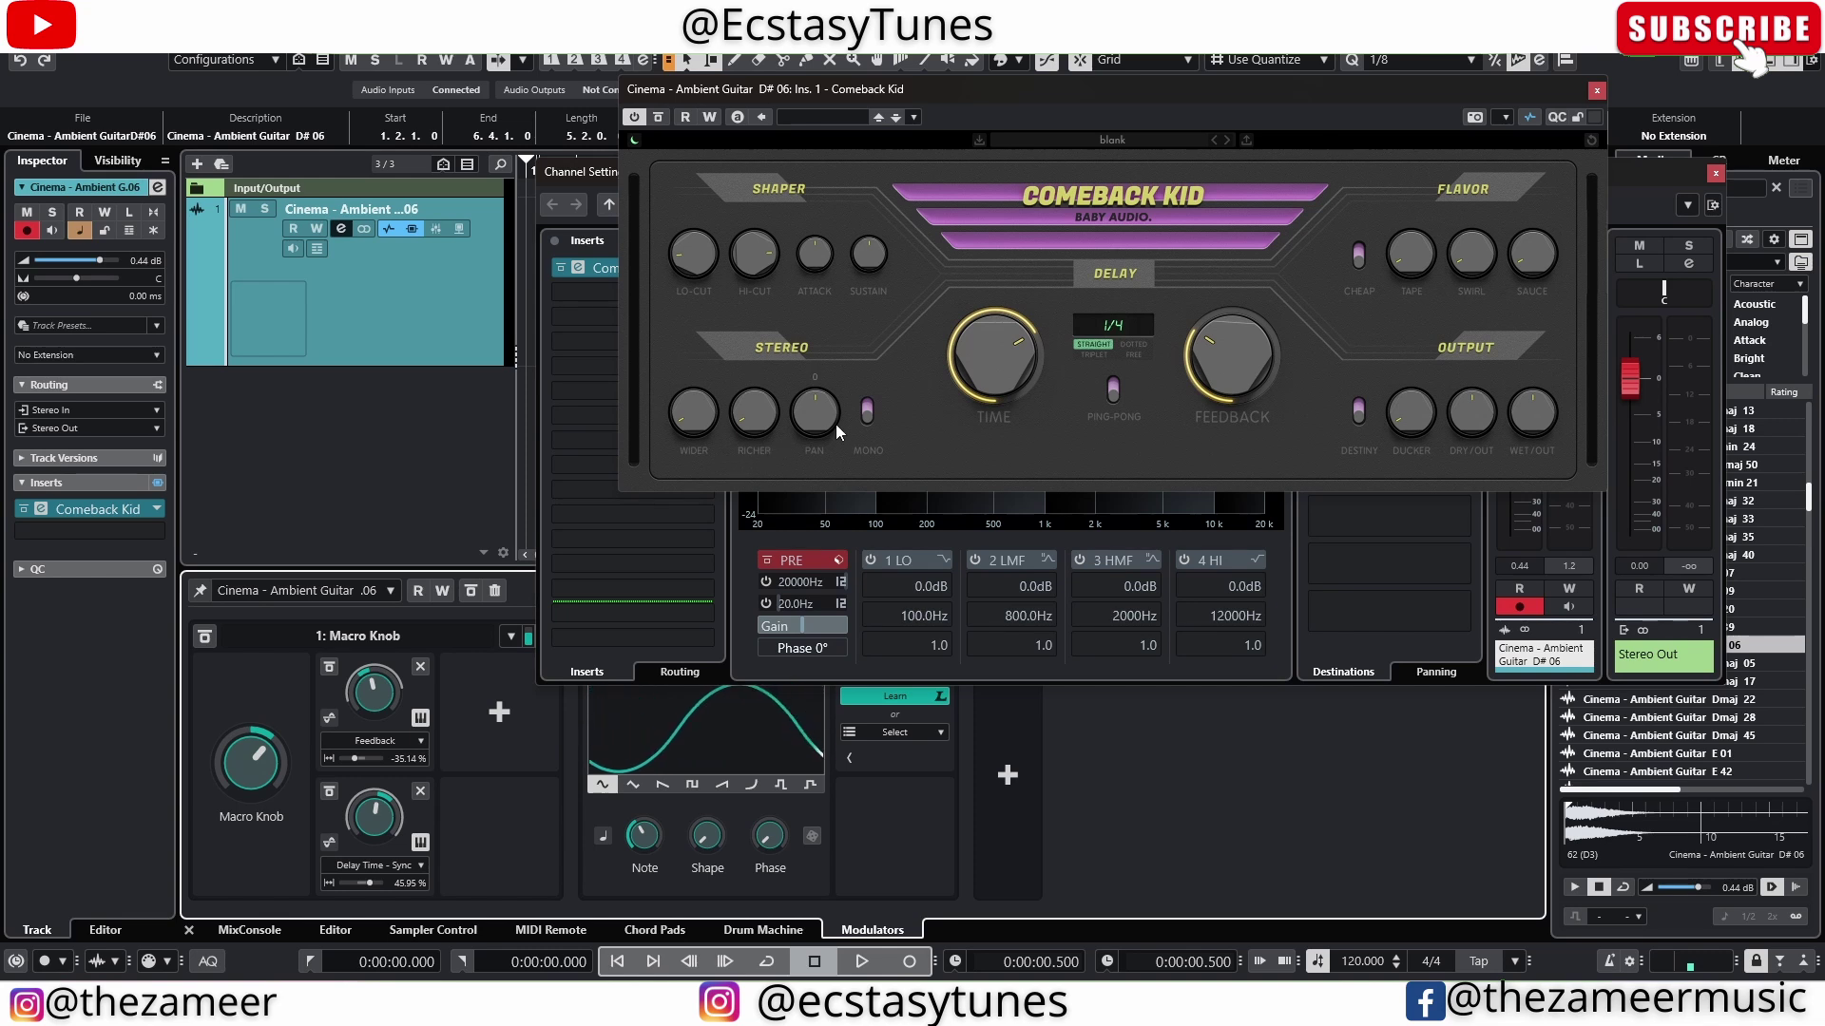
{"action": "left_click_drag", "start_coordinate": [821, 420], "coordinate": [823, 401]}
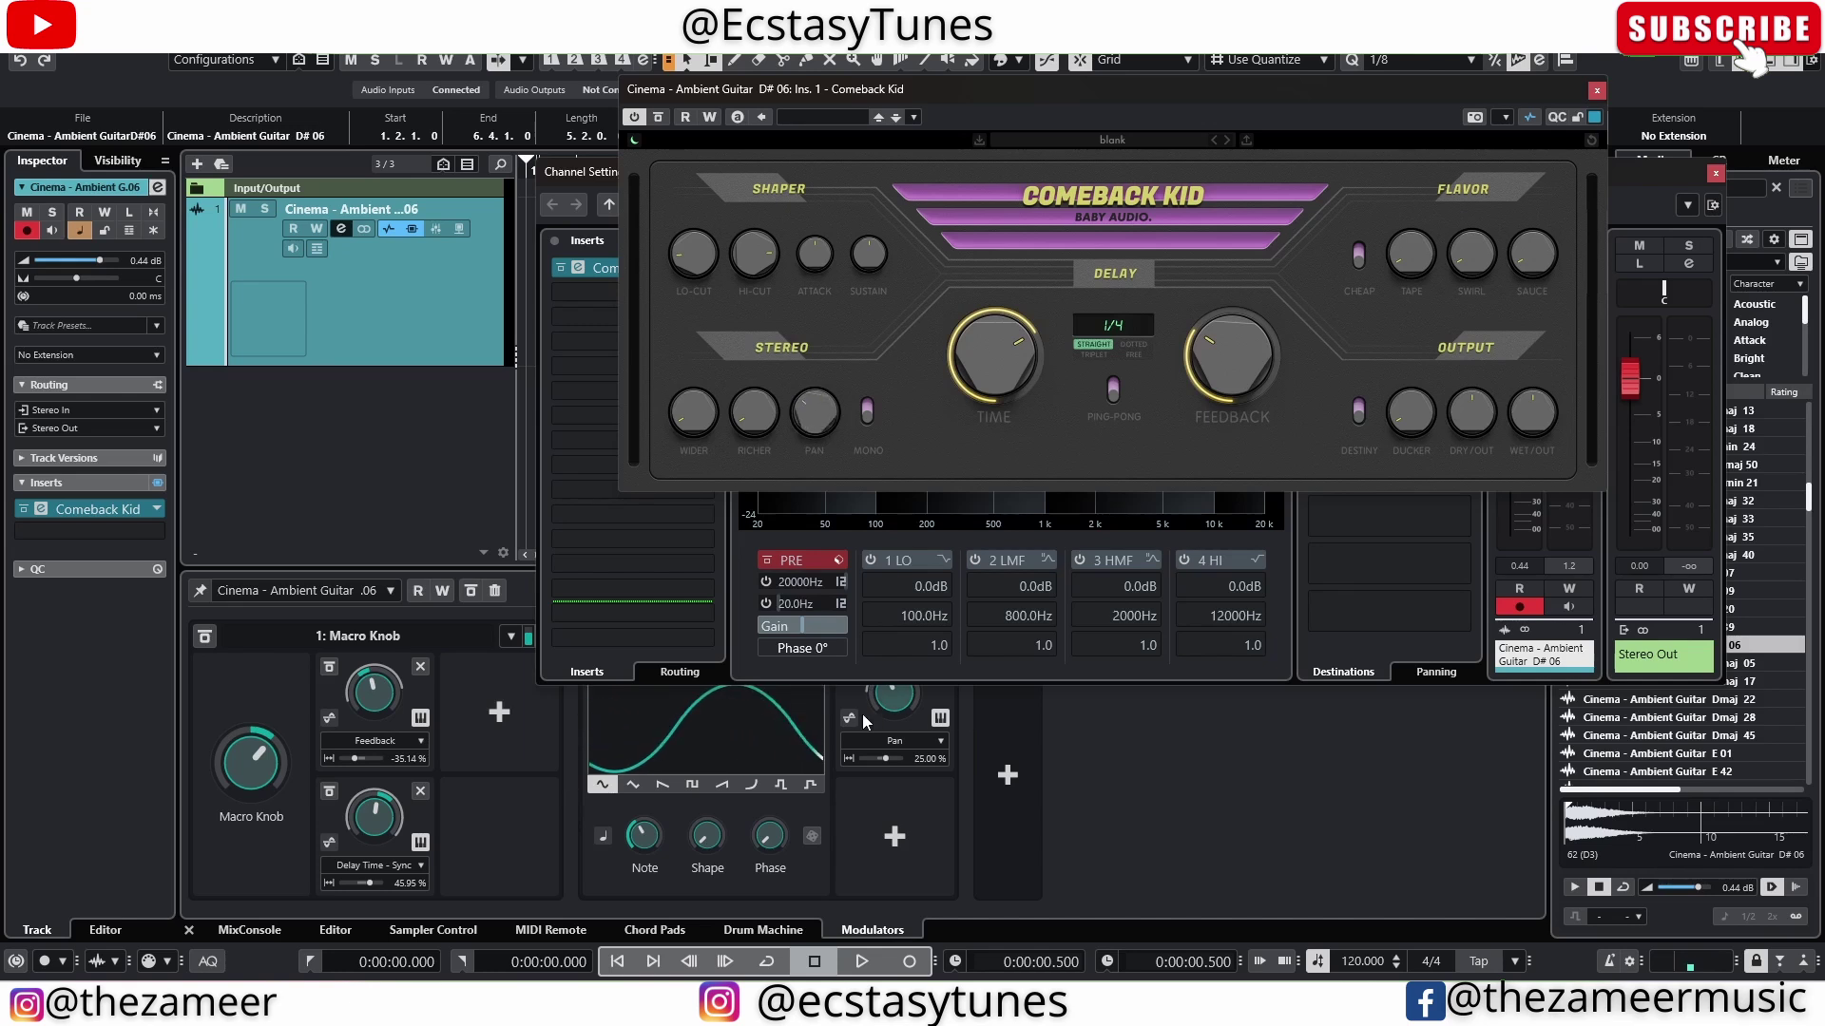
{"action": "double_click", "coordinate": [894, 696]}
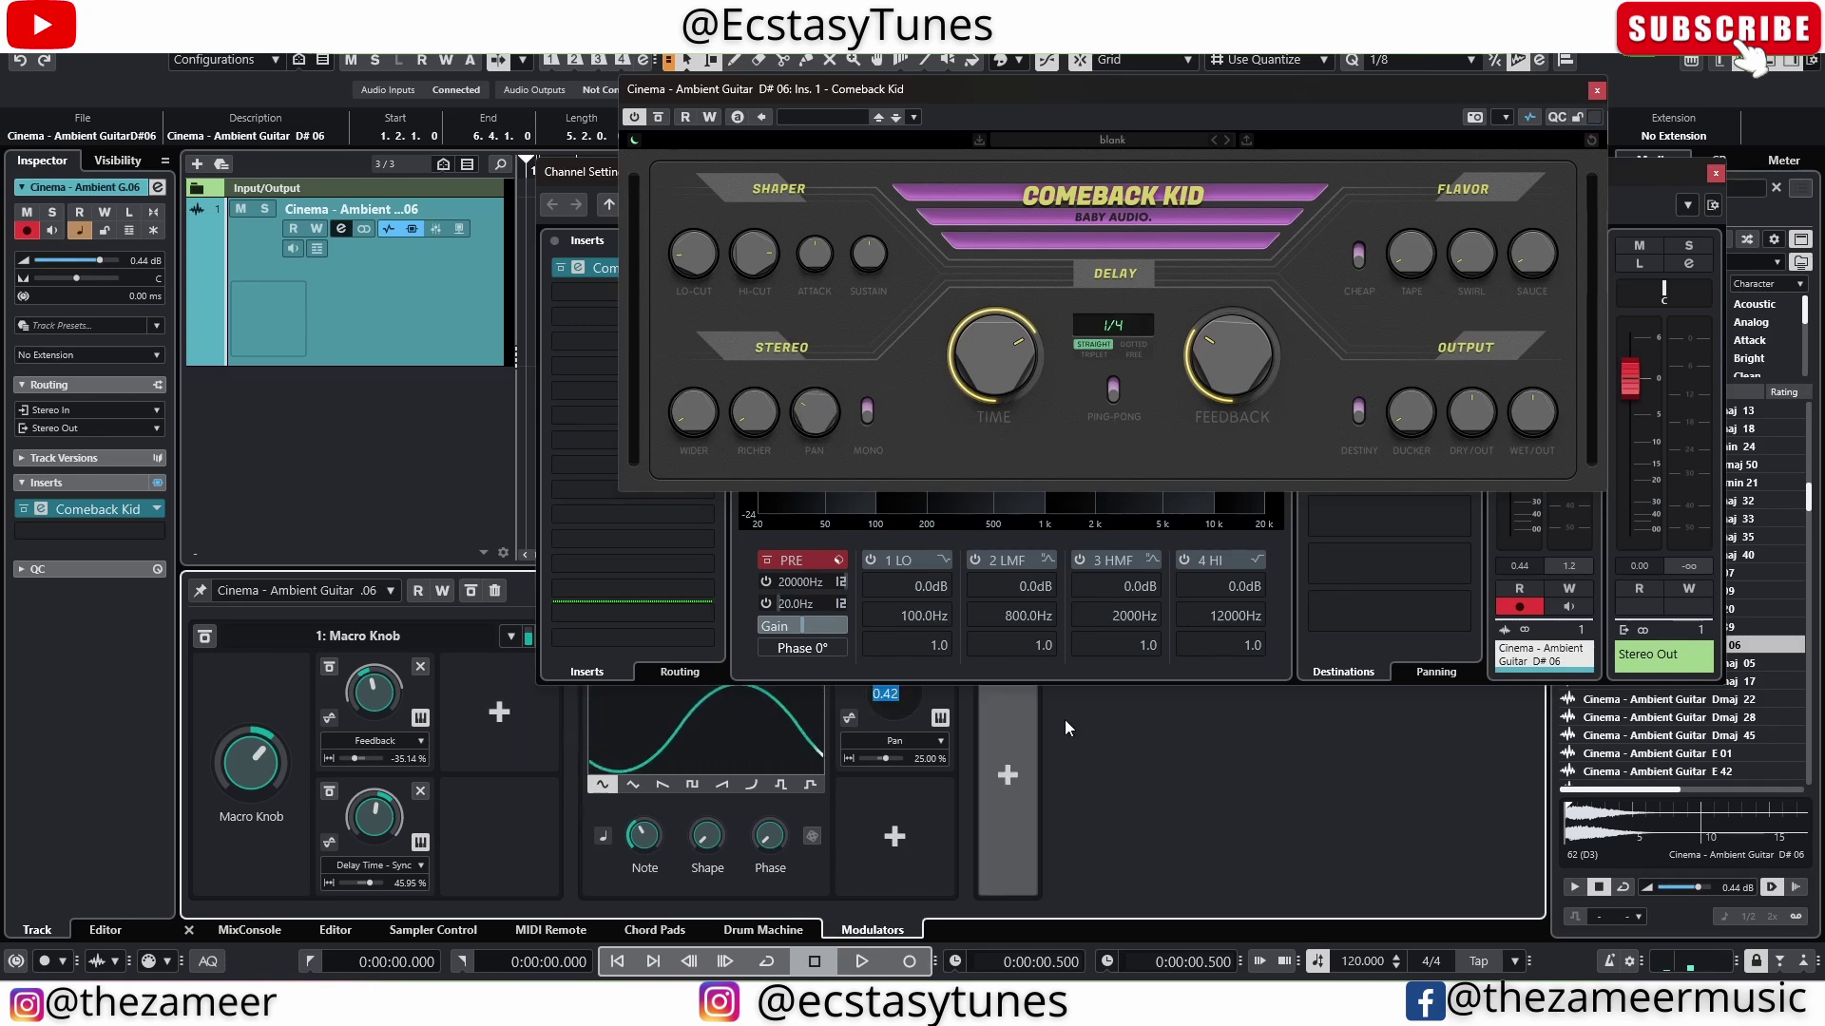
Assign the LFO's Shape as a further Macro Knob destination using Learn, and set Shape to 12.
{"action": "left_click", "coordinate": [472, 696]}
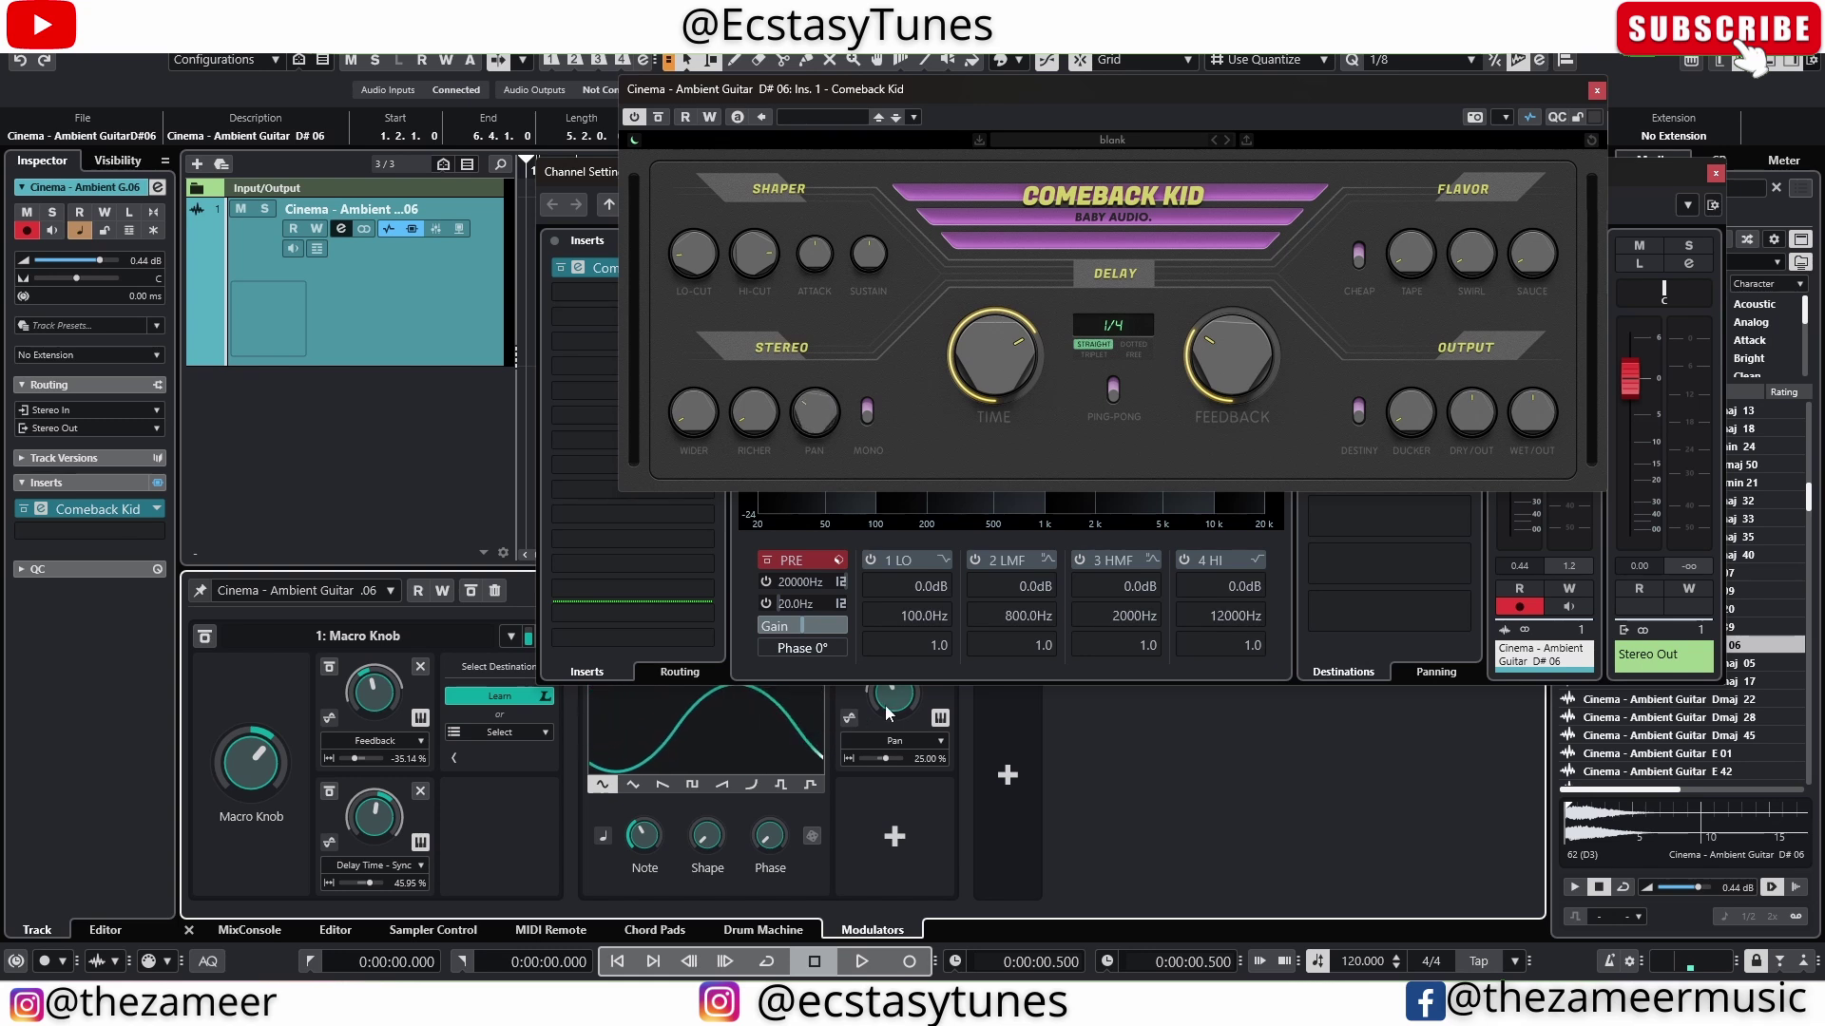
{"action": "left_click", "coordinate": [500, 702]}
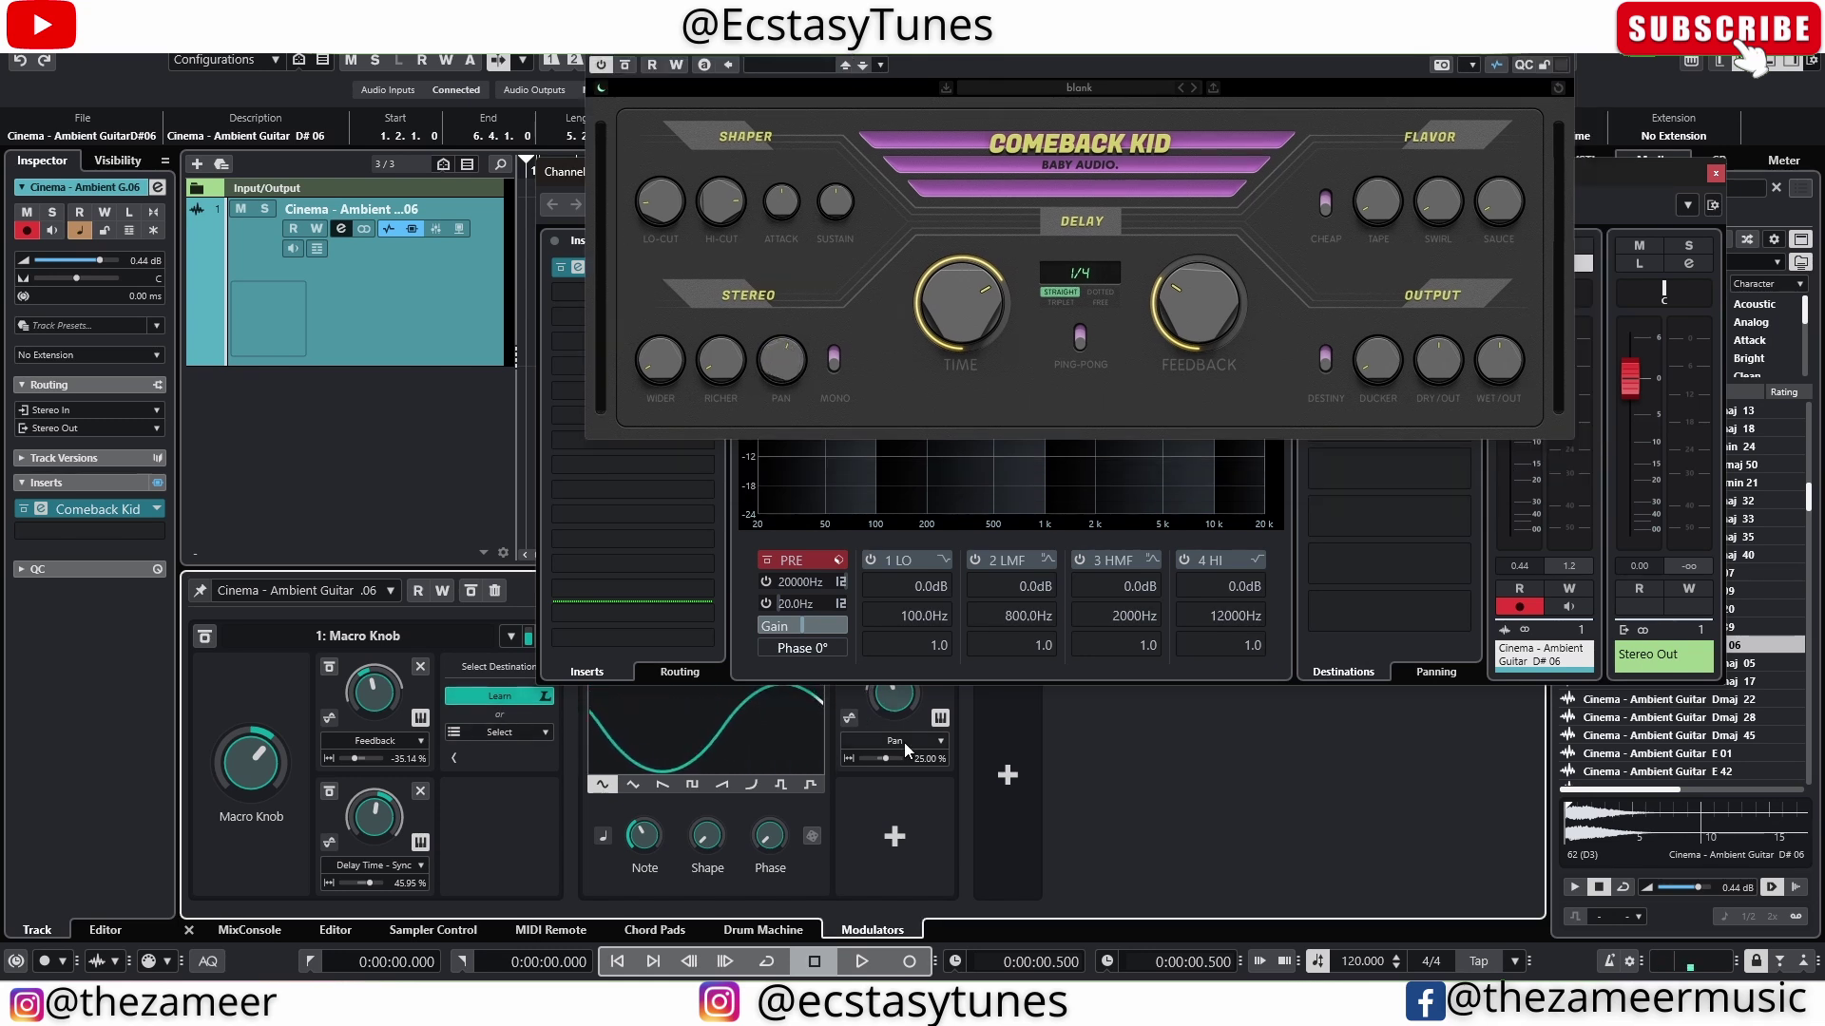
{"action": "left_click", "coordinate": [716, 836]}
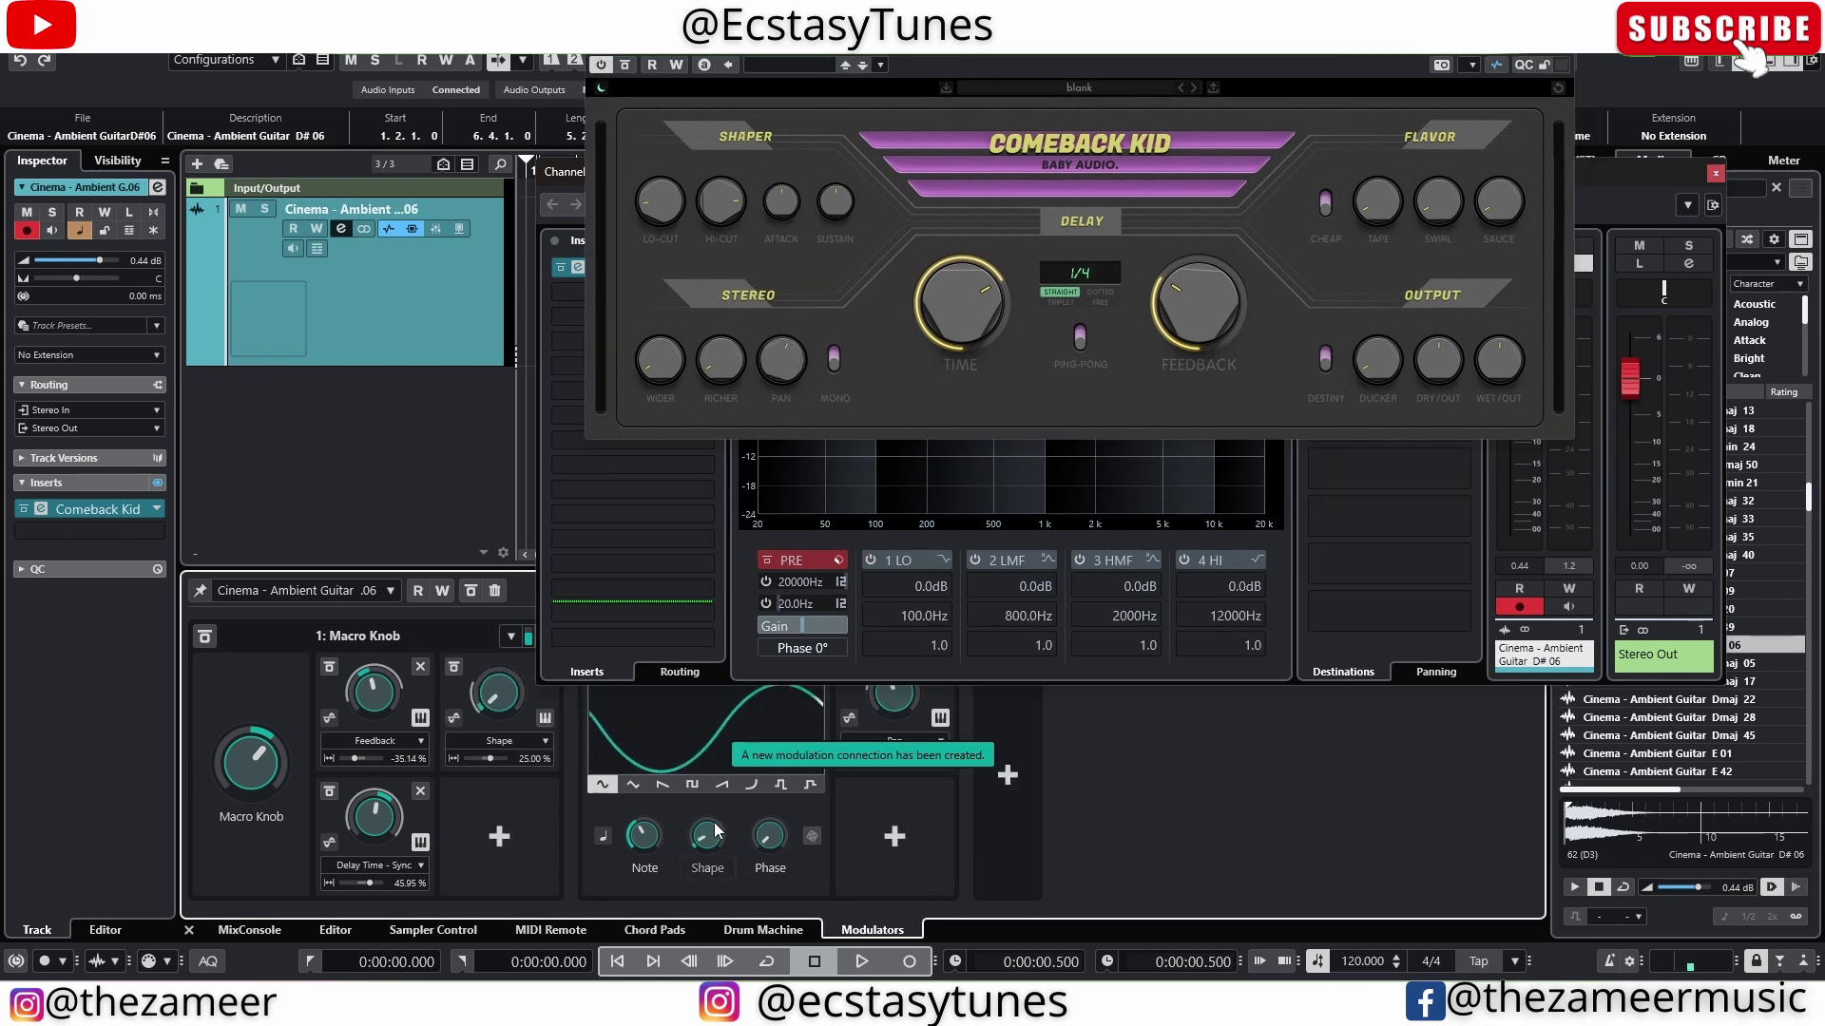
{"action": "left_click_drag", "start_coordinate": [715, 831], "coordinate": [715, 808]}
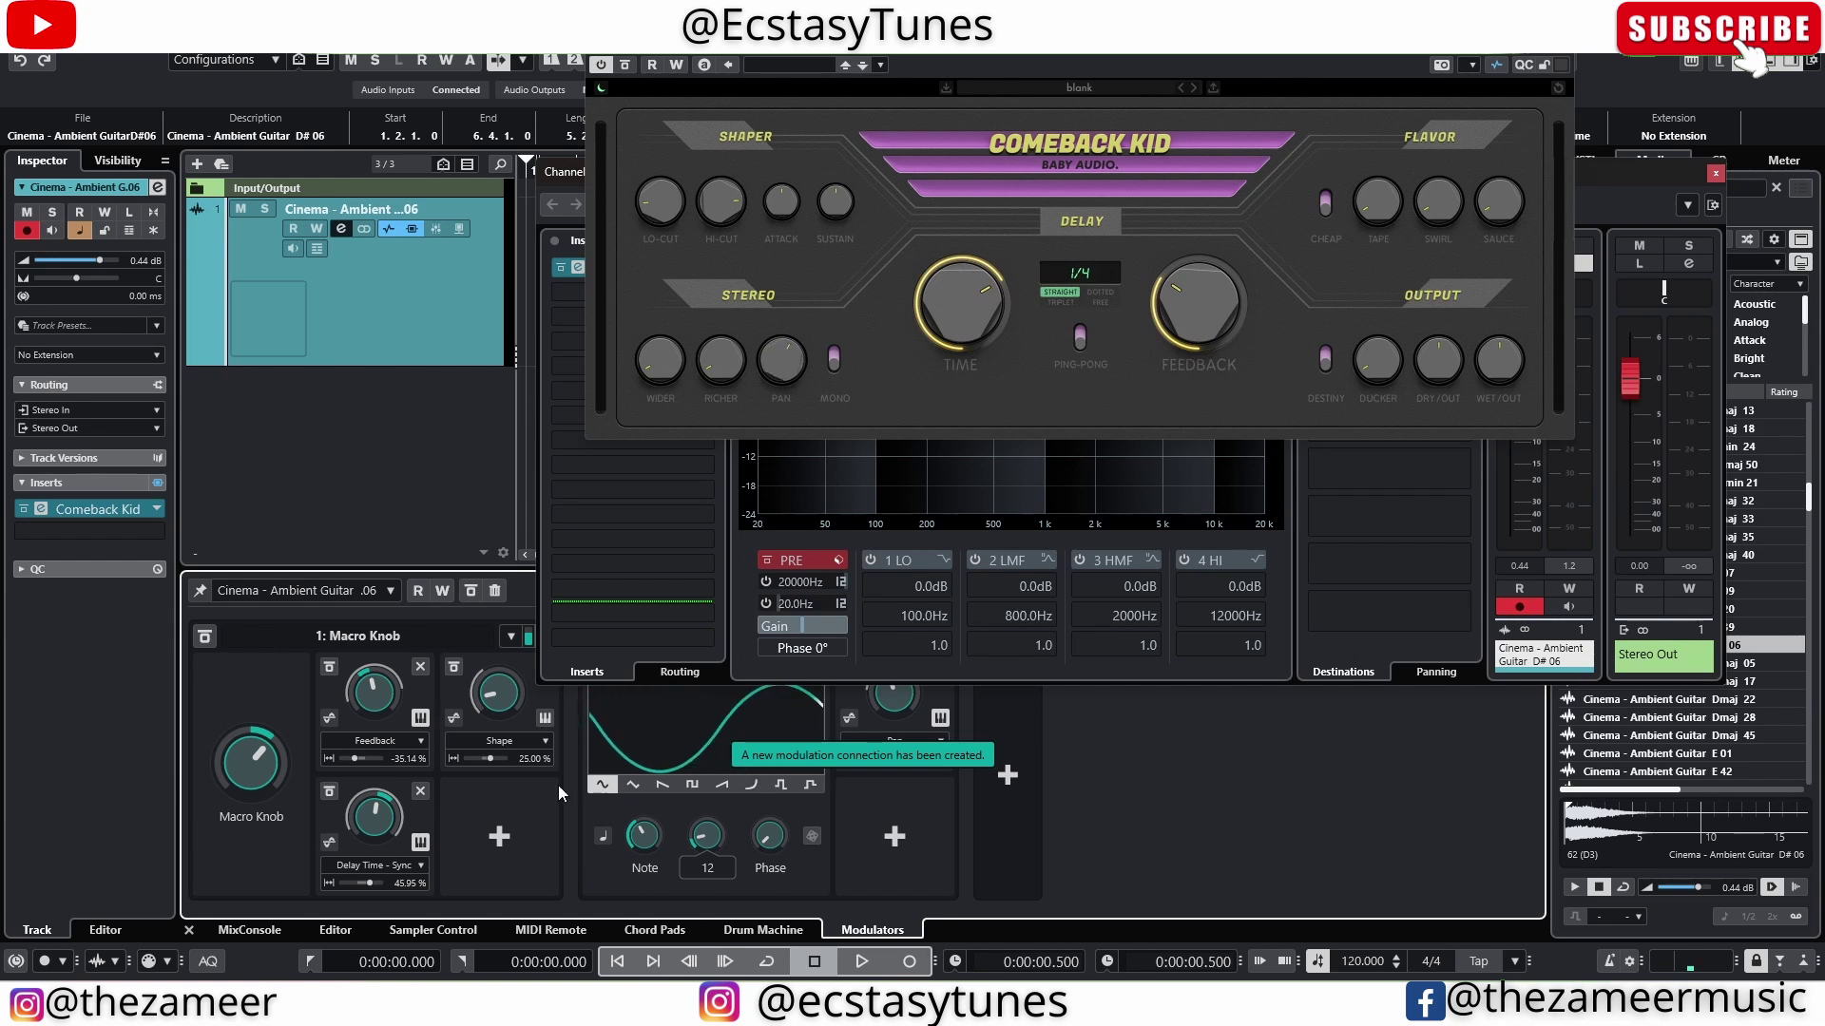
Test the linked parameters by turning the Macro Knob through 56 and 40, leaving it at -4.
{"action": "mouse_move", "coordinate": [238, 757]}
{"action": "left_mouse_down"}
{"action": "mouse_move", "coordinate": [249, 799]}
{"action": "mouse_move", "coordinate": [242, 720]}
{"action": "left_mouse_up"}
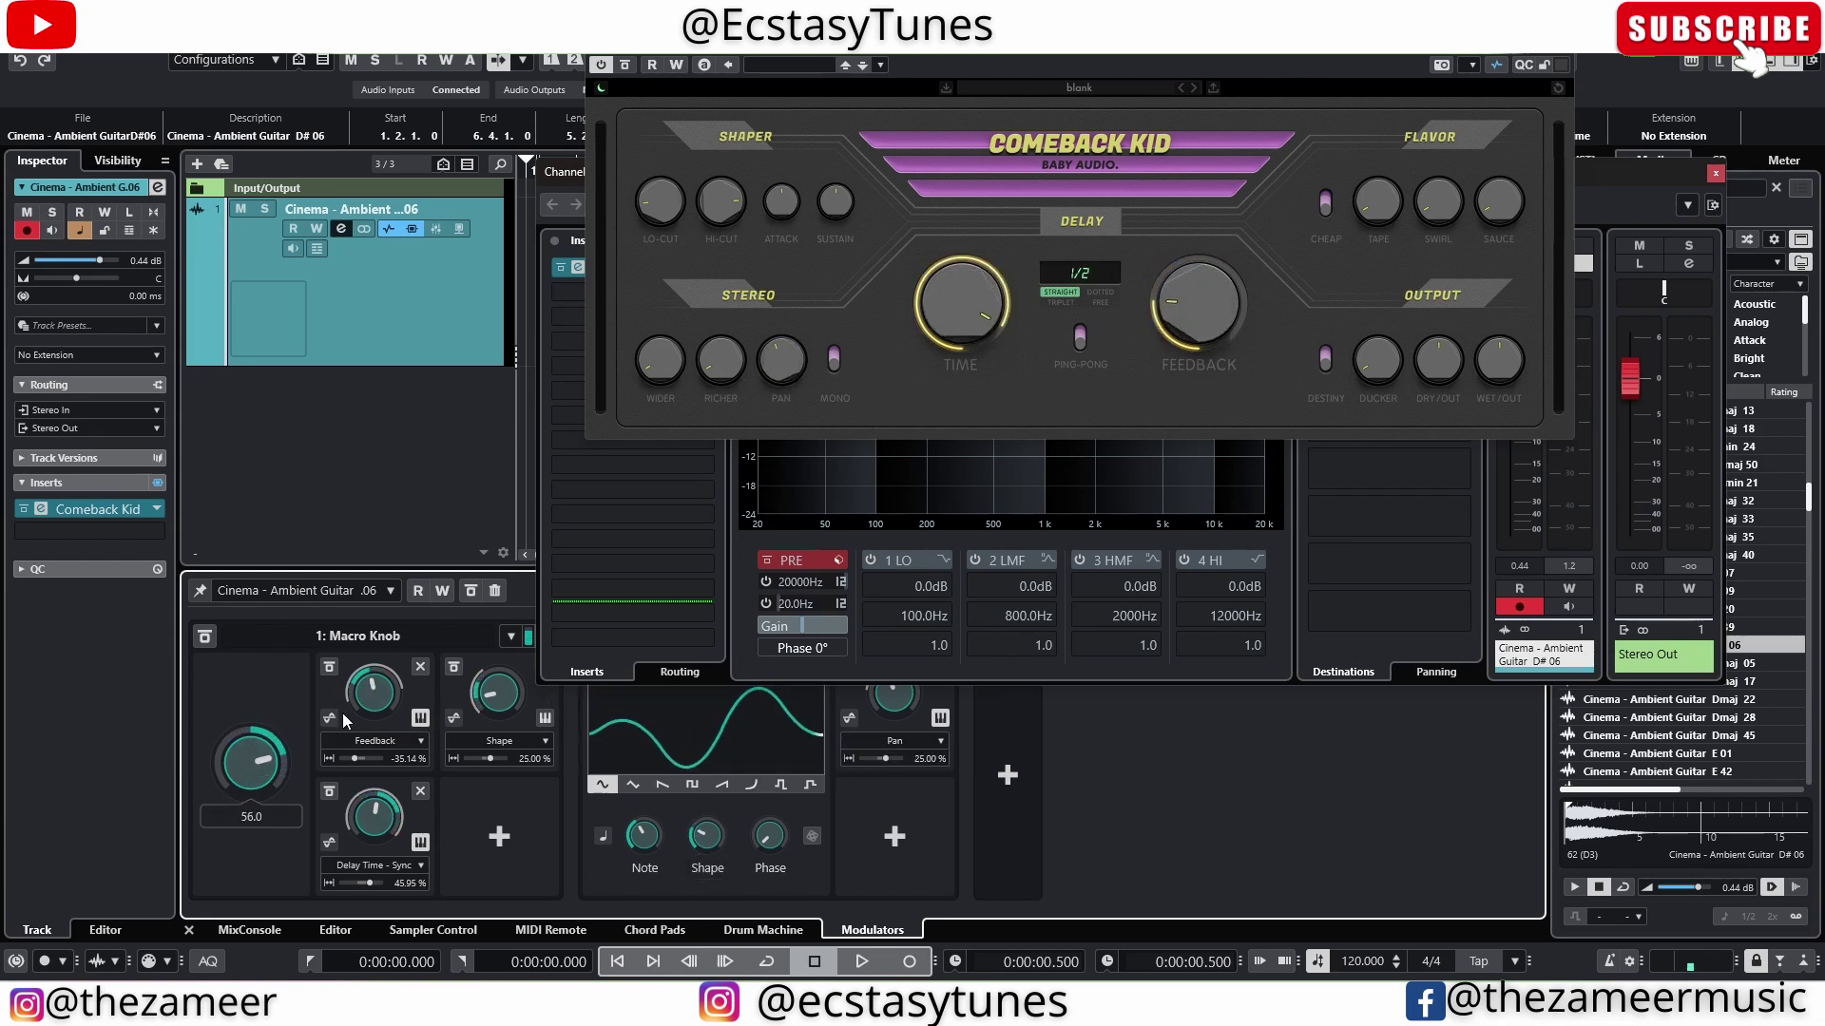
{"action": "left_click_drag", "start_coordinate": [245, 744], "coordinate": [243, 767]}
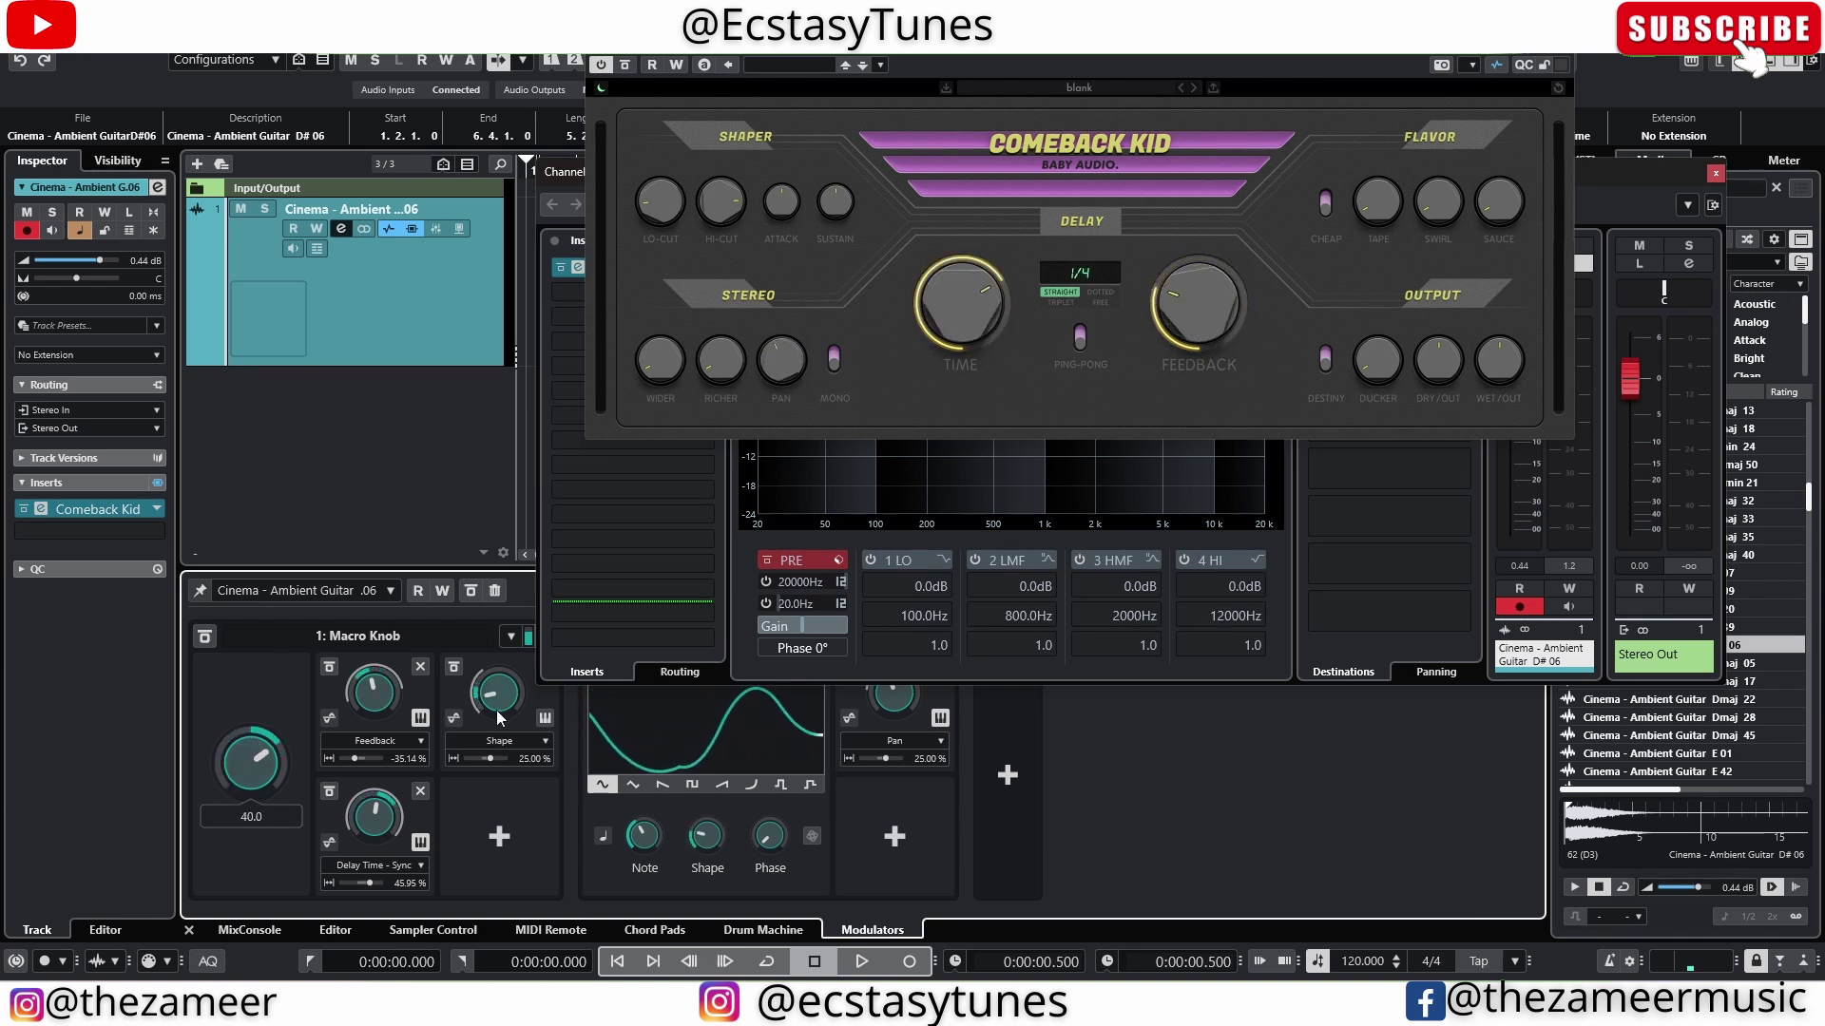
{"action": "mouse_move", "coordinate": [247, 760]}
{"action": "left_mouse_down"}
{"action": "mouse_move", "coordinate": [246, 803]}
{"action": "mouse_move", "coordinate": [245, 776]}
{"action": "left_mouse_up"}
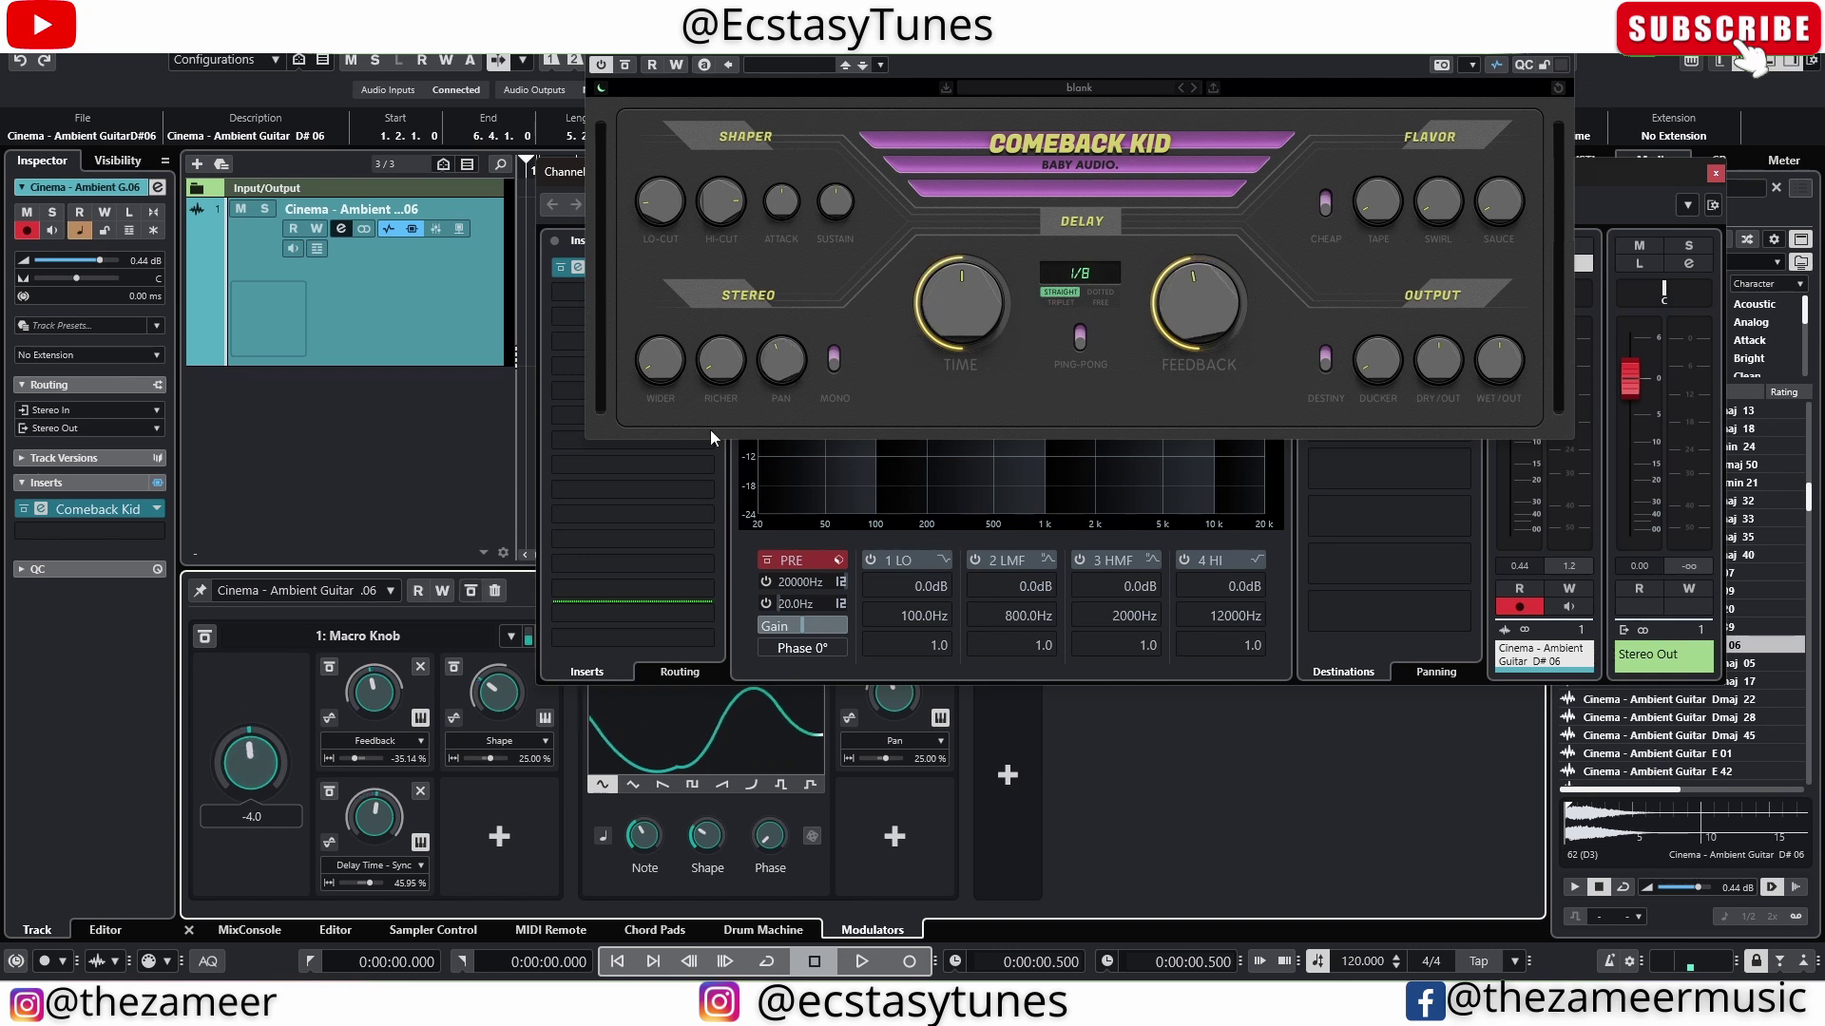
{"action": "mouse_move", "coordinate": [1220, 371]}
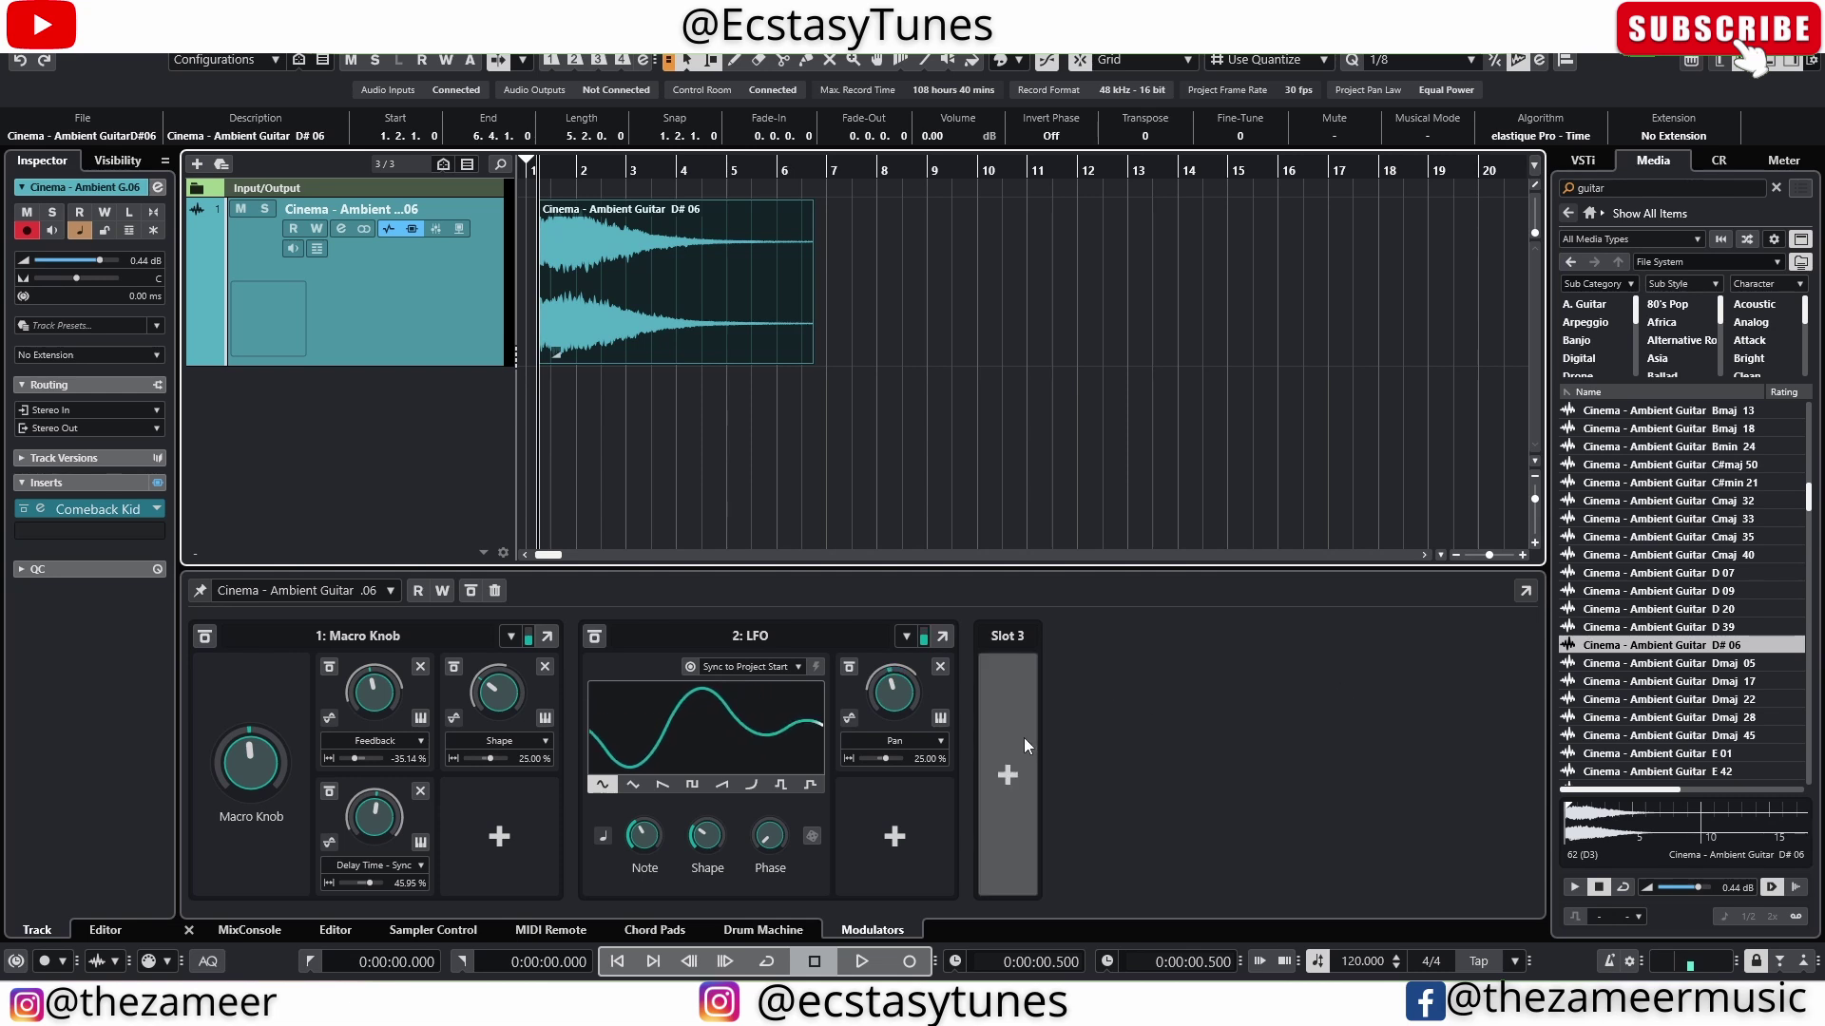
Add an Envelope Follower modulator in the third slot and assign the LFO modulator's Bypass as its destination using Learn.
{"action": "left_click", "coordinate": [1024, 737]}
{"action": "left_click", "coordinate": [1165, 728]}
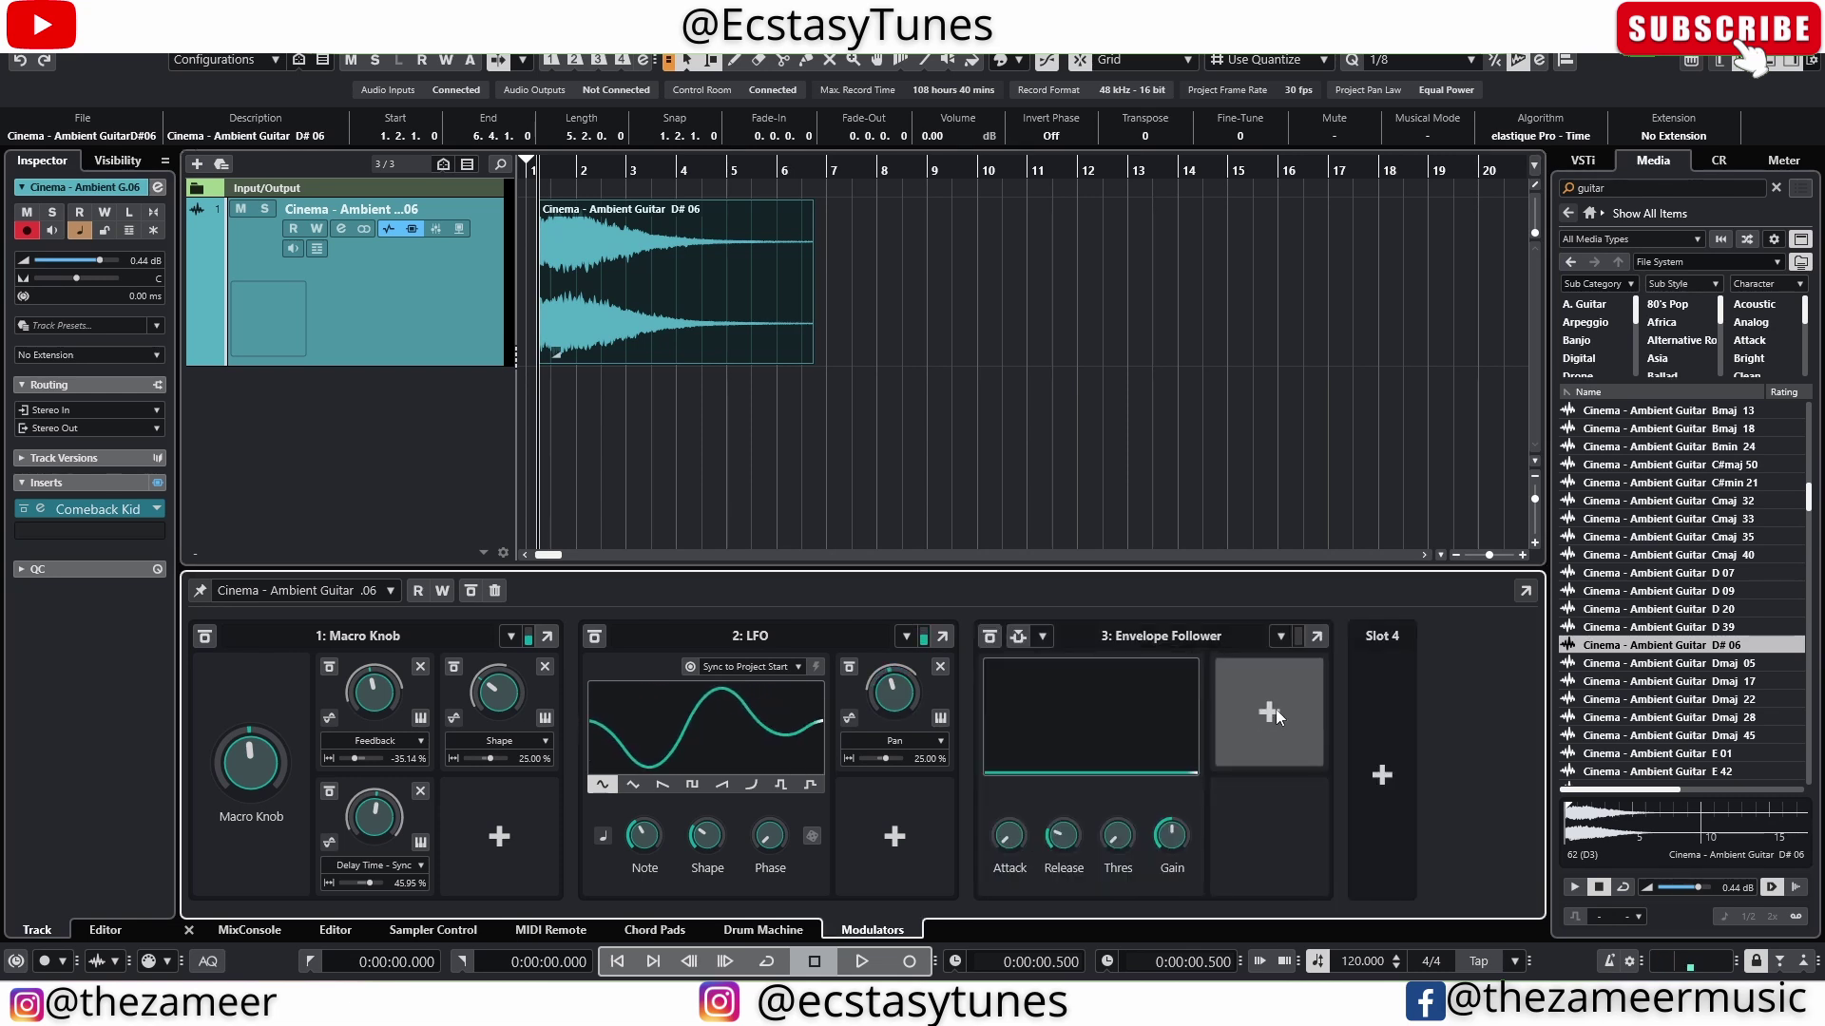
{"action": "left_click", "coordinate": [1403, 754]}
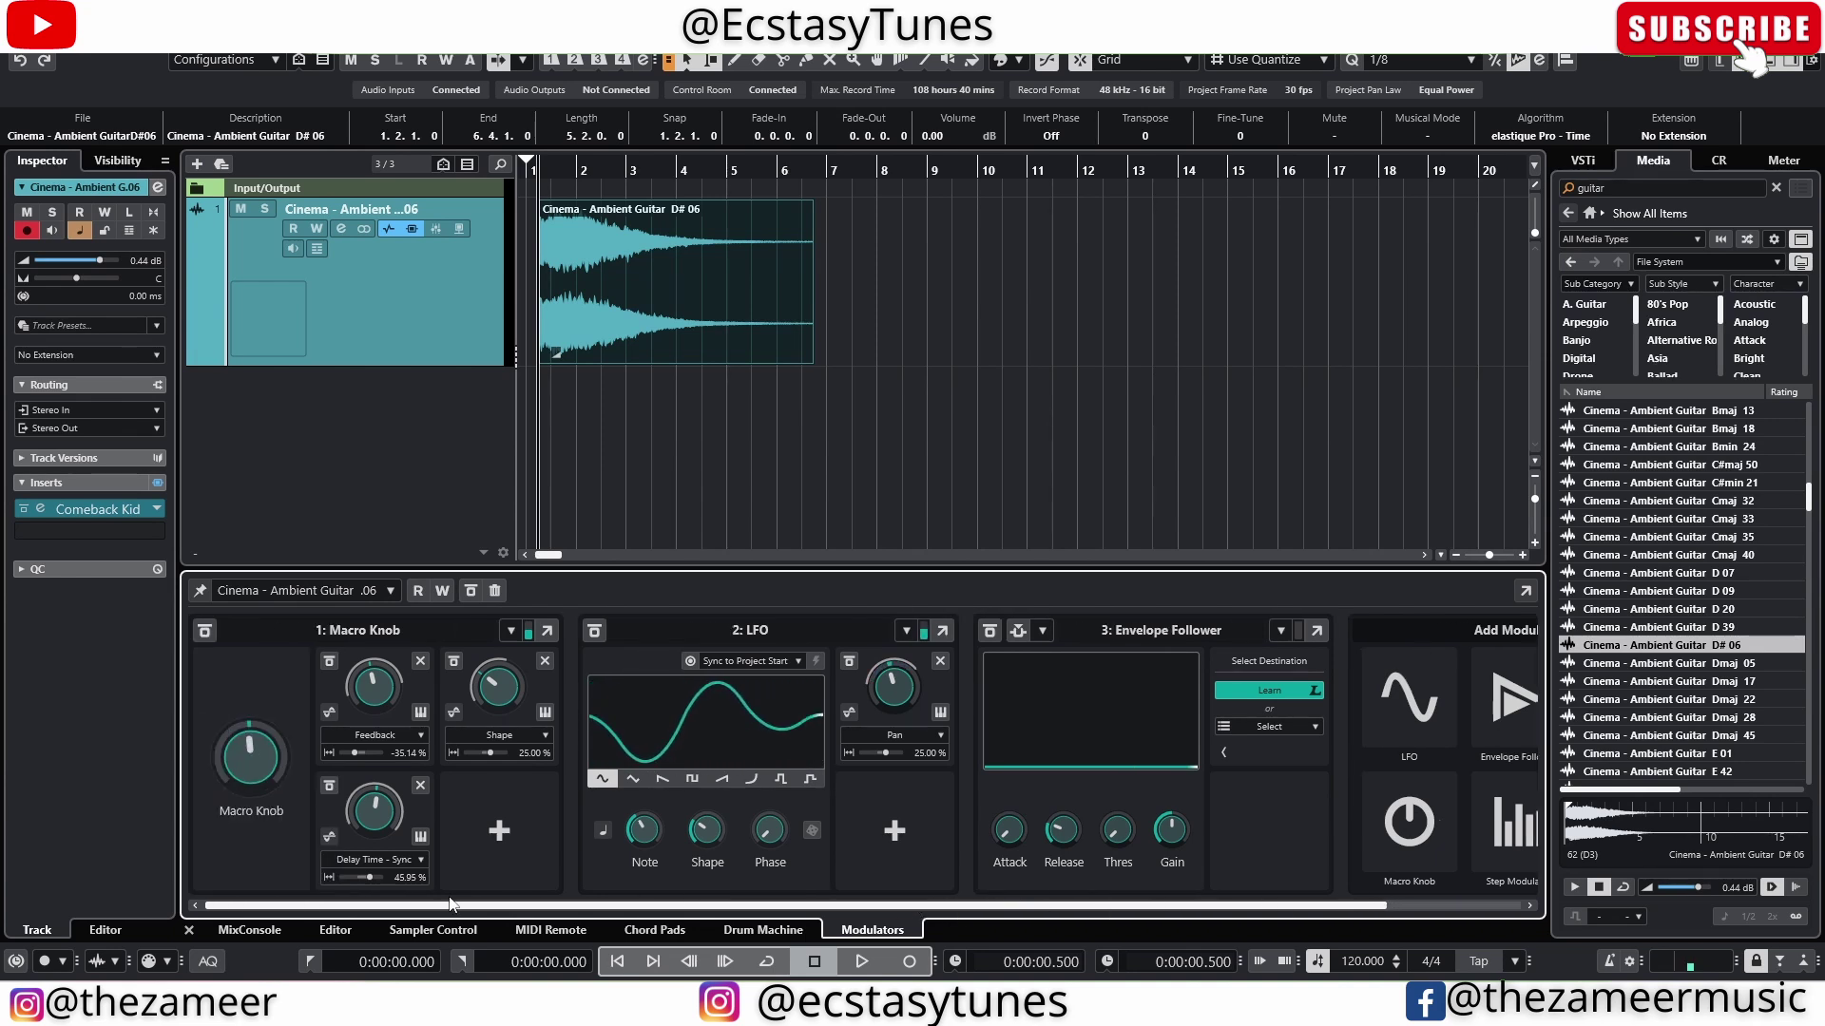
{"action": "scroll", "coordinate": [1102, 698], "scroll_direction": "left", "scroll_amount": 2}
{"action": "left_click", "coordinate": [592, 632]}
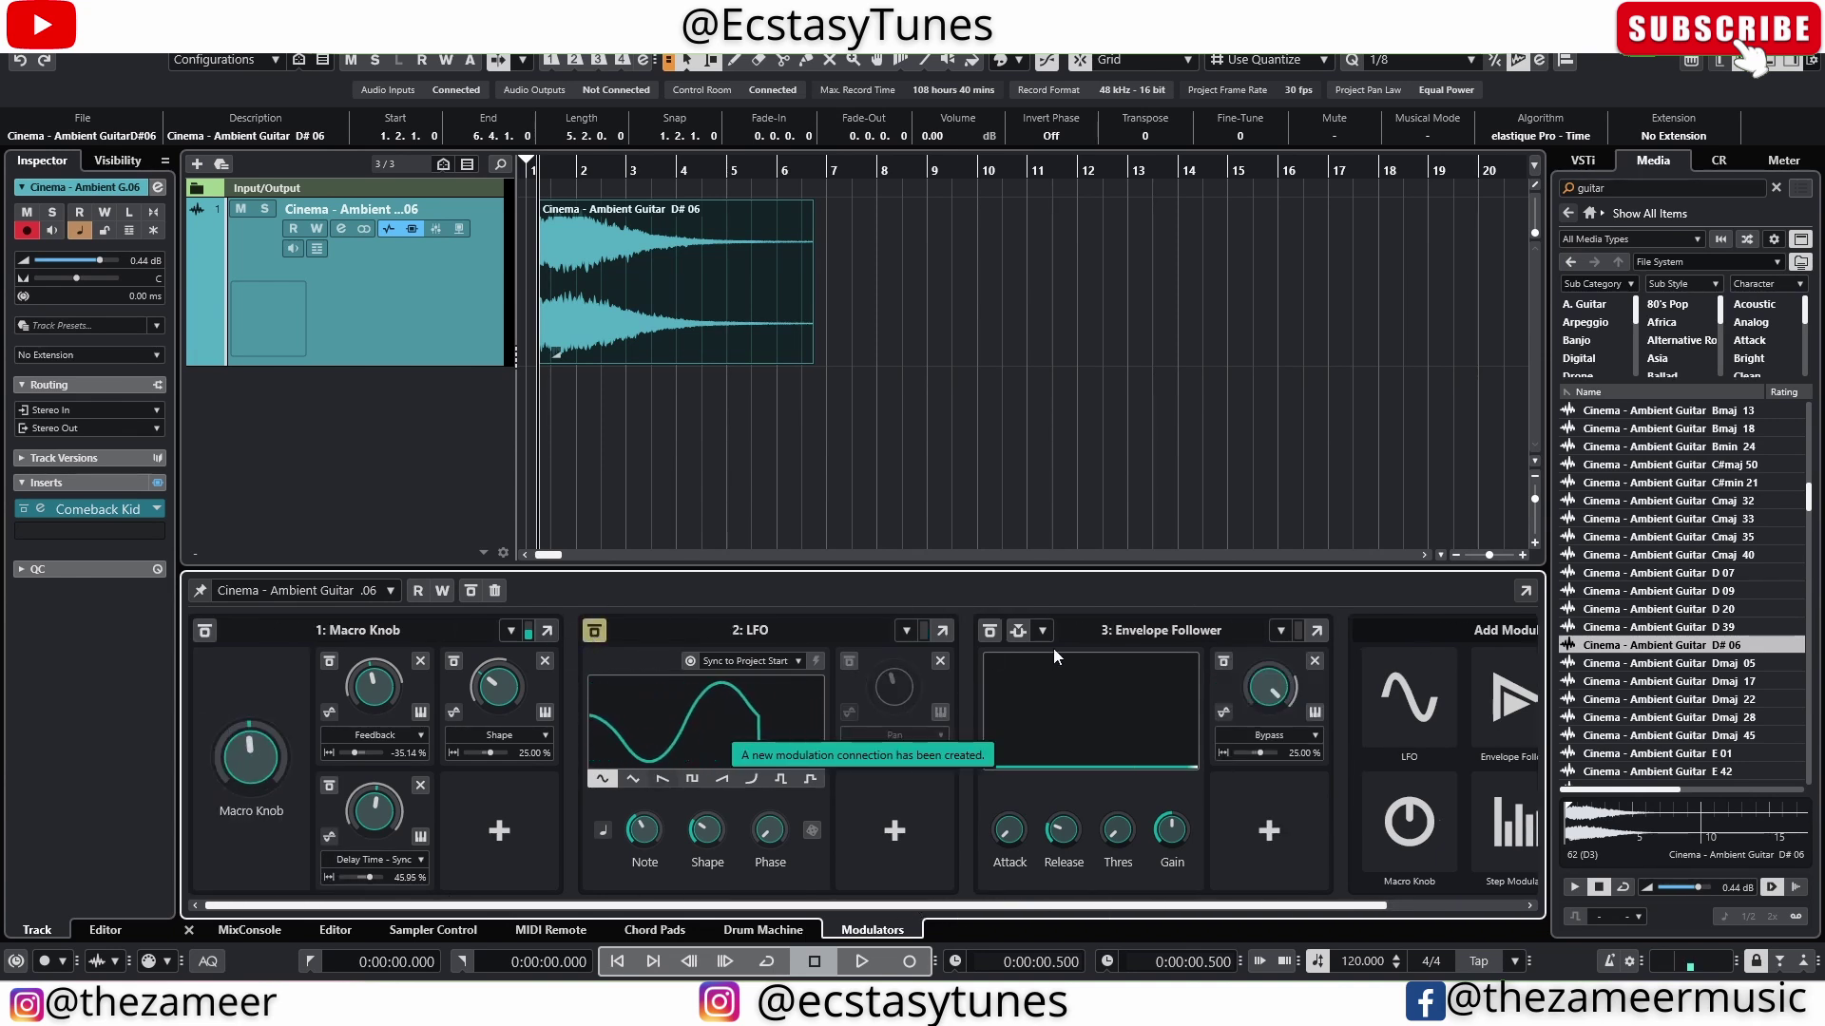
Bypass and reactivate the Envelope Follower modulator, and switch off the LFO modulator's bypass.
{"action": "left_click", "coordinate": [982, 631]}
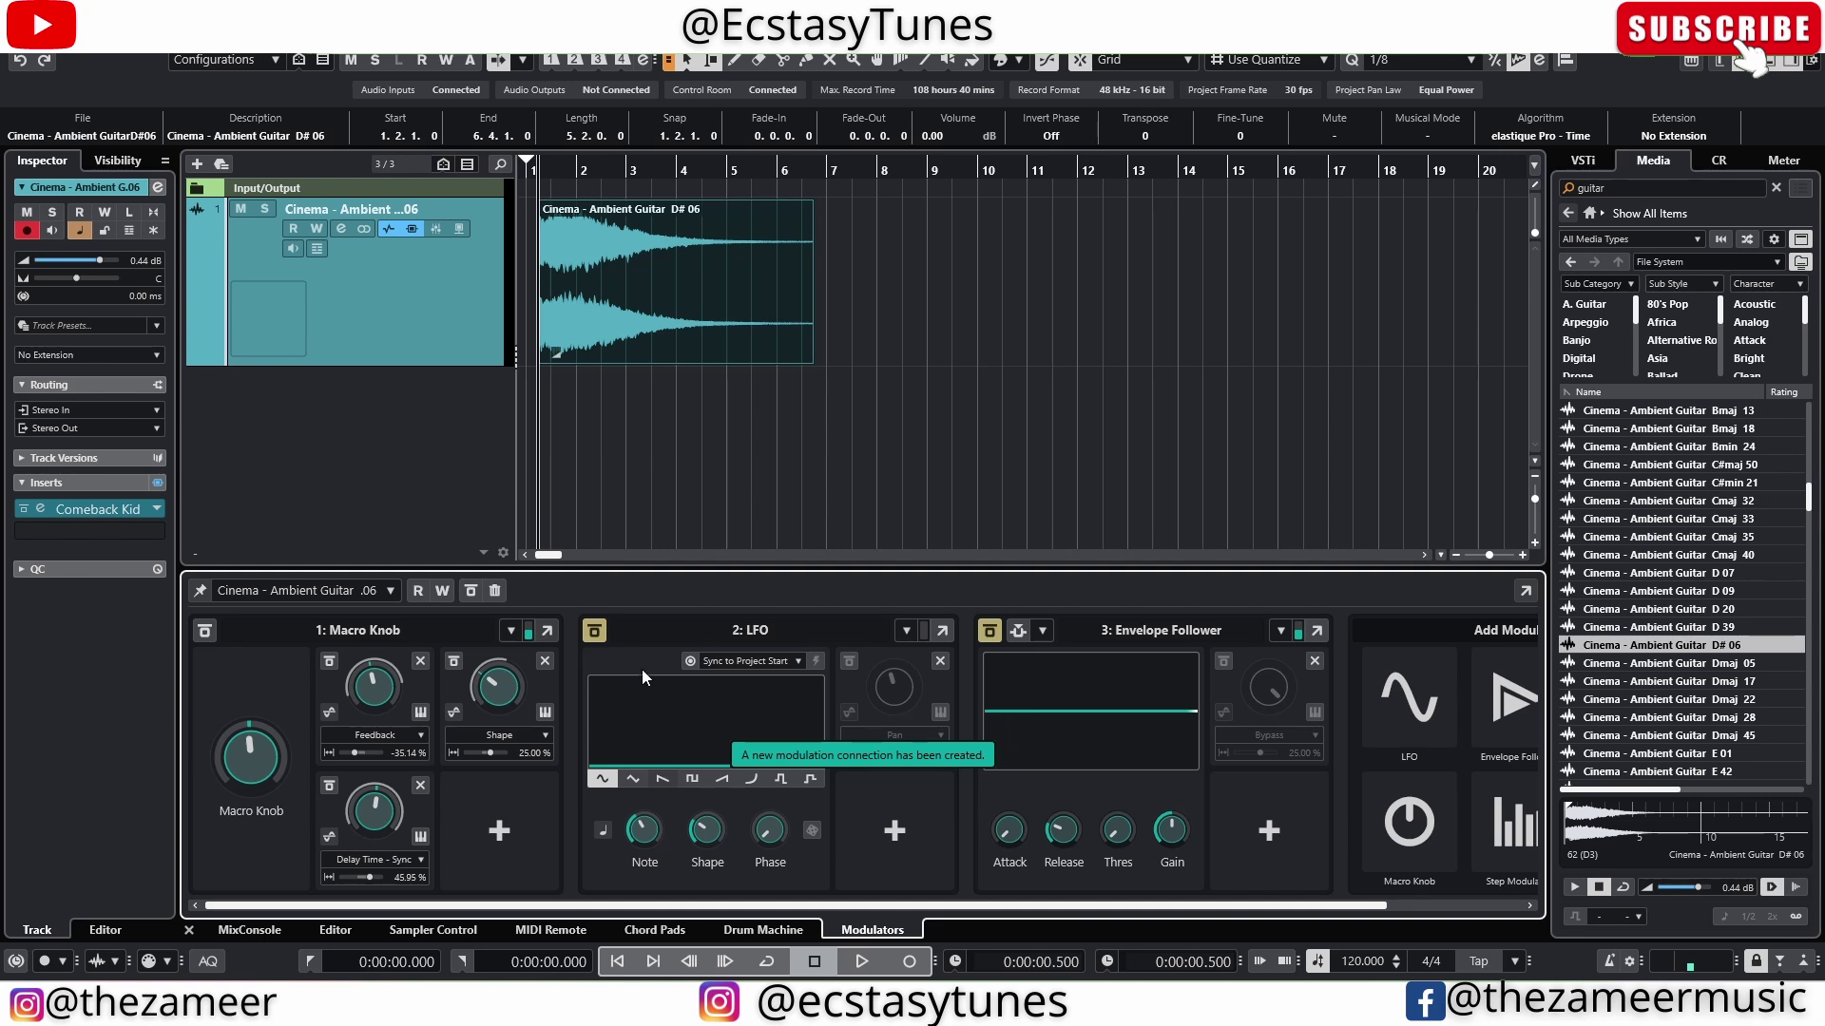
{"action": "left_click", "coordinate": [595, 631]}
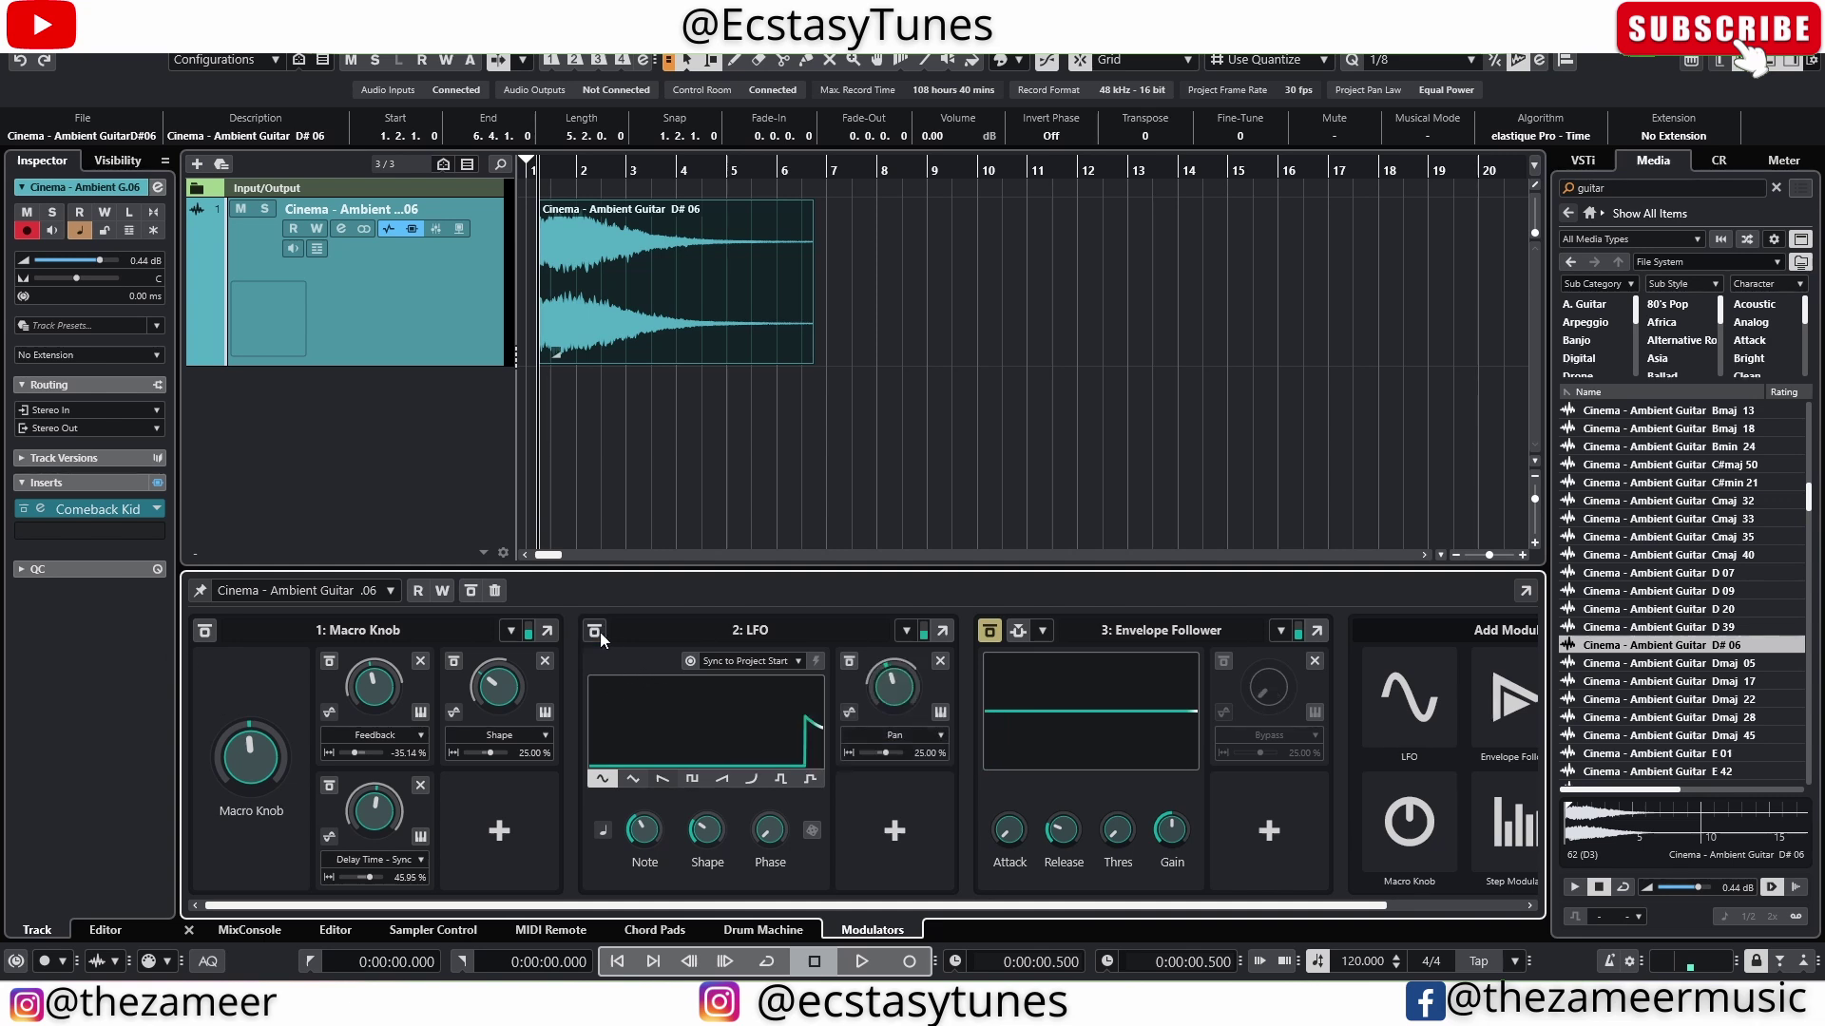
{"action": "left_click", "coordinate": [991, 632]}
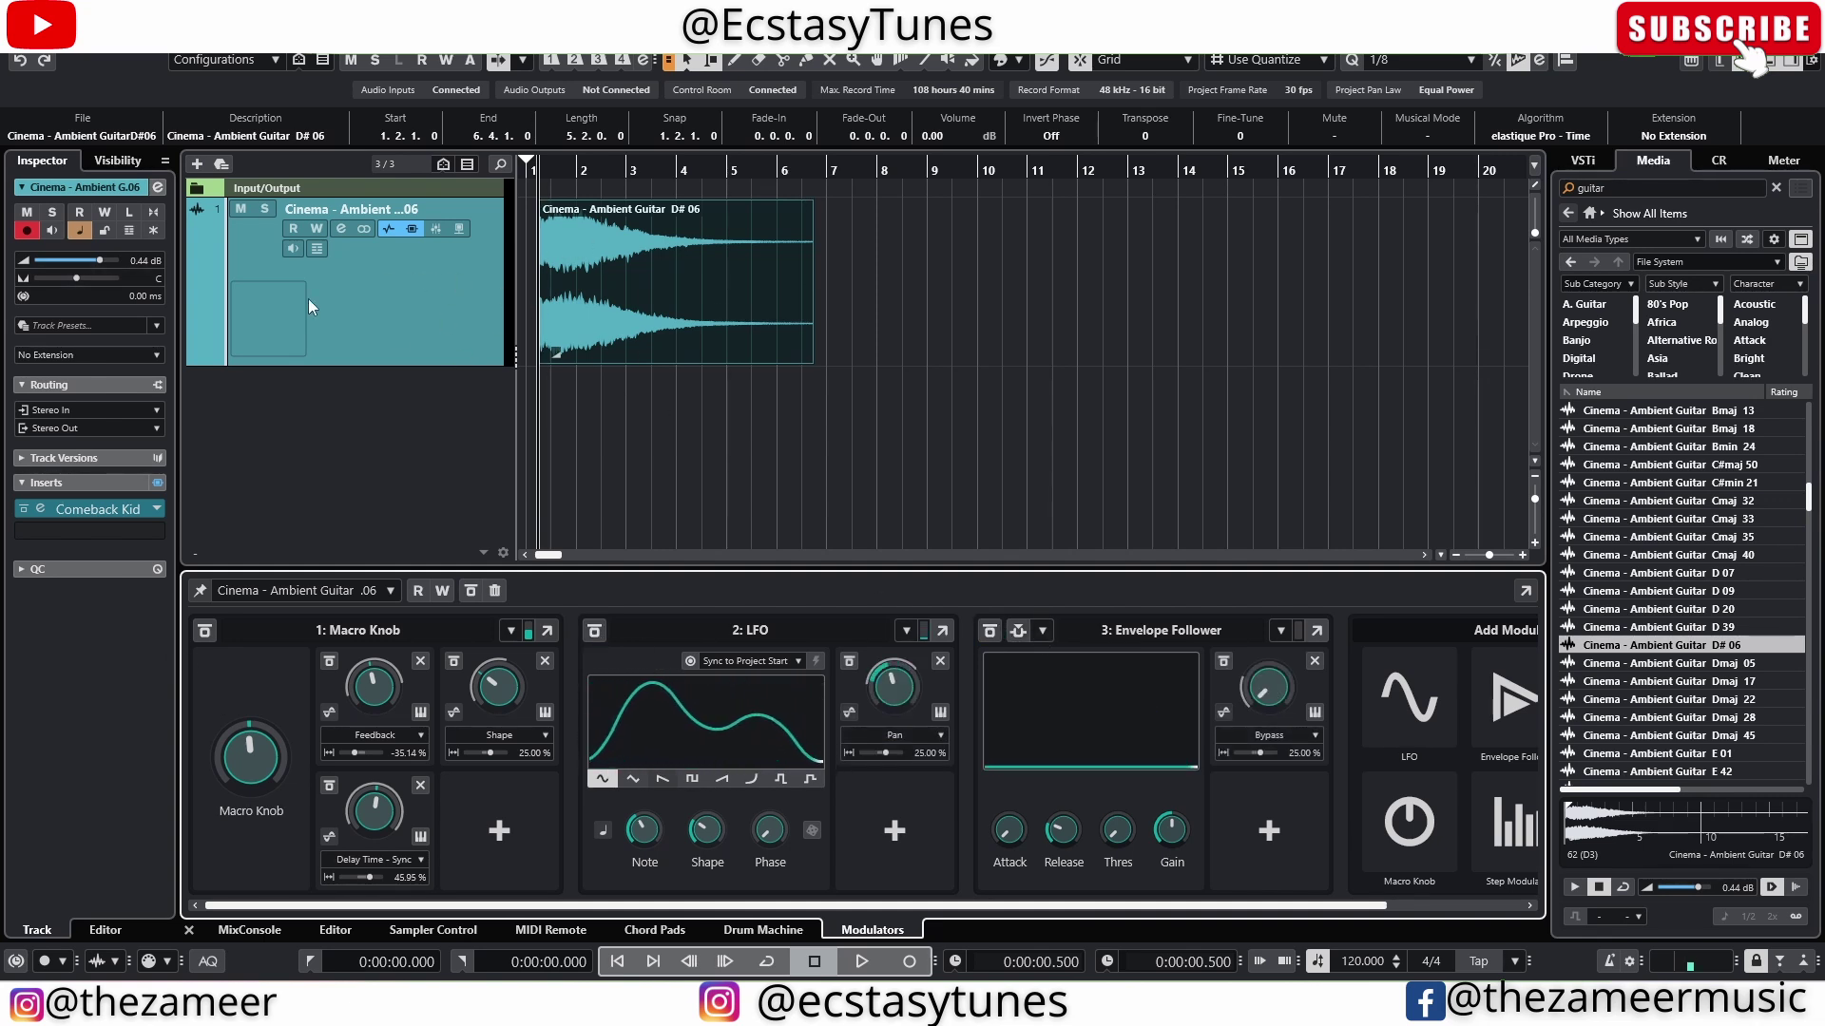
Bypass all modulators of the guitar track using its Modulators State control, toggling the state to demonstrate it.
{"action": "left_click", "coordinate": [387, 230]}
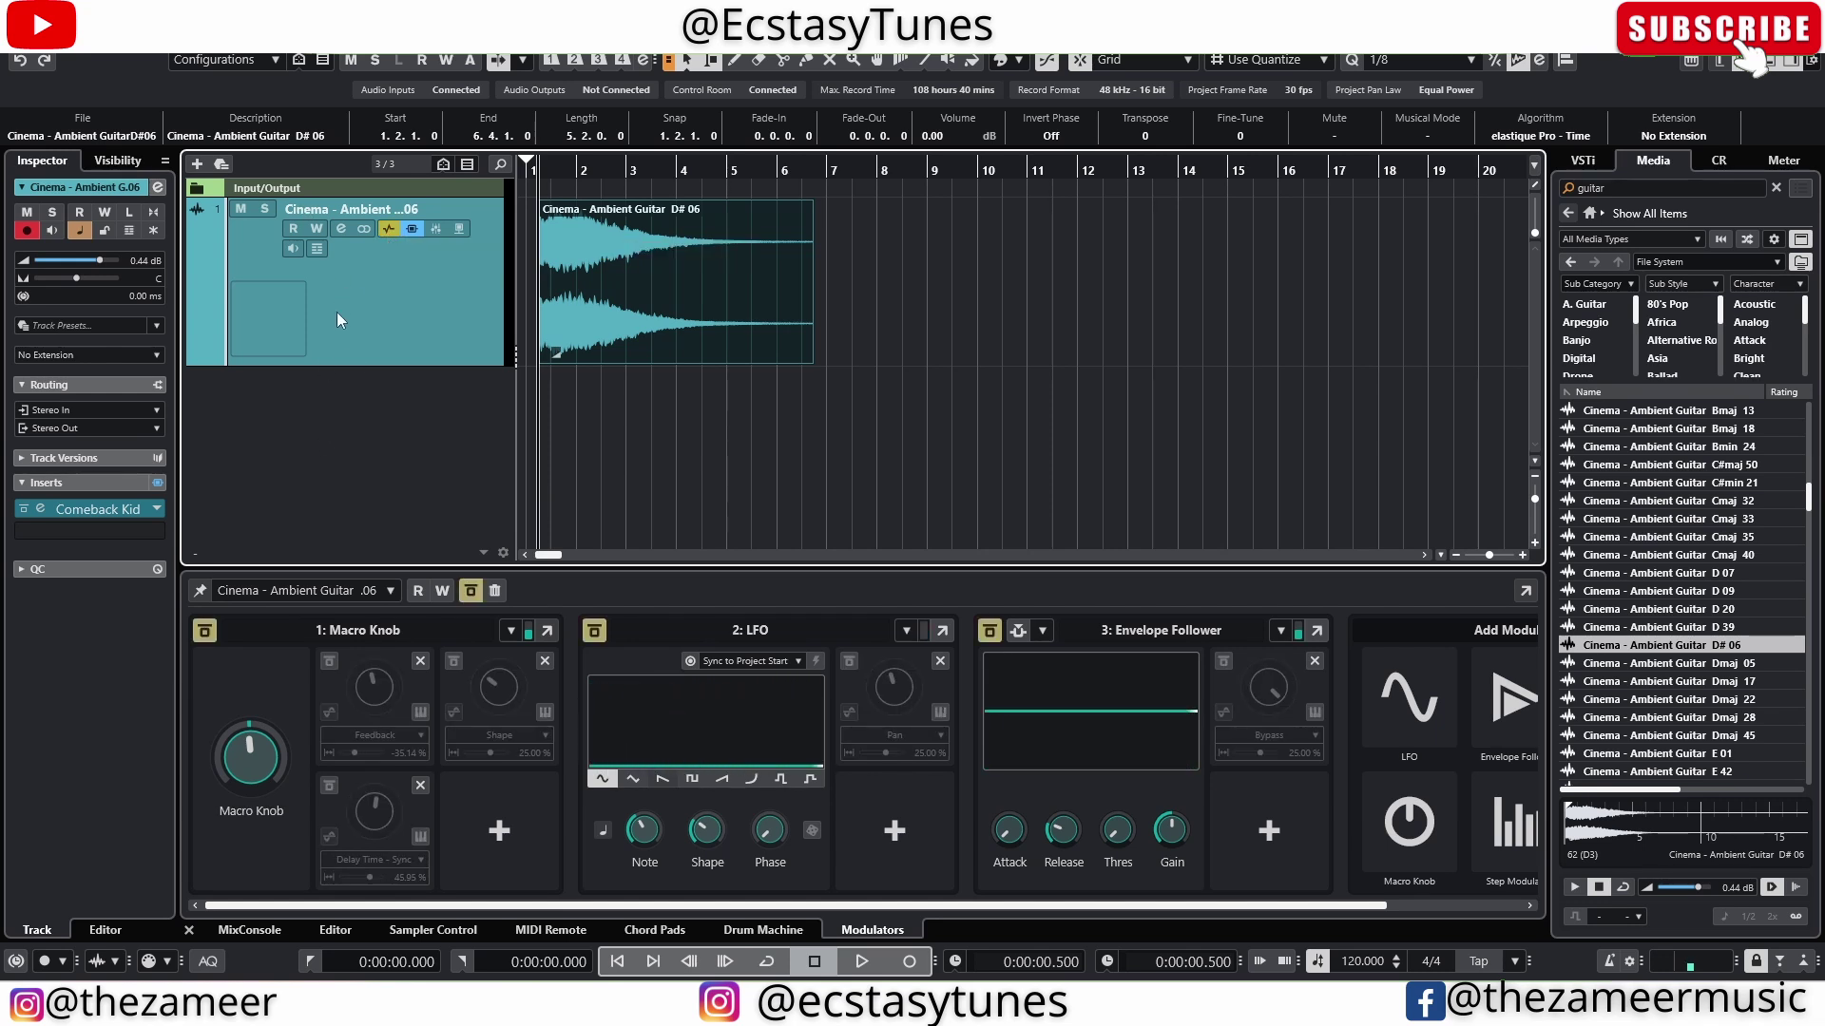
{"action": "left_click", "coordinate": [384, 230]}
{"action": "left_click", "coordinate": [384, 230]}
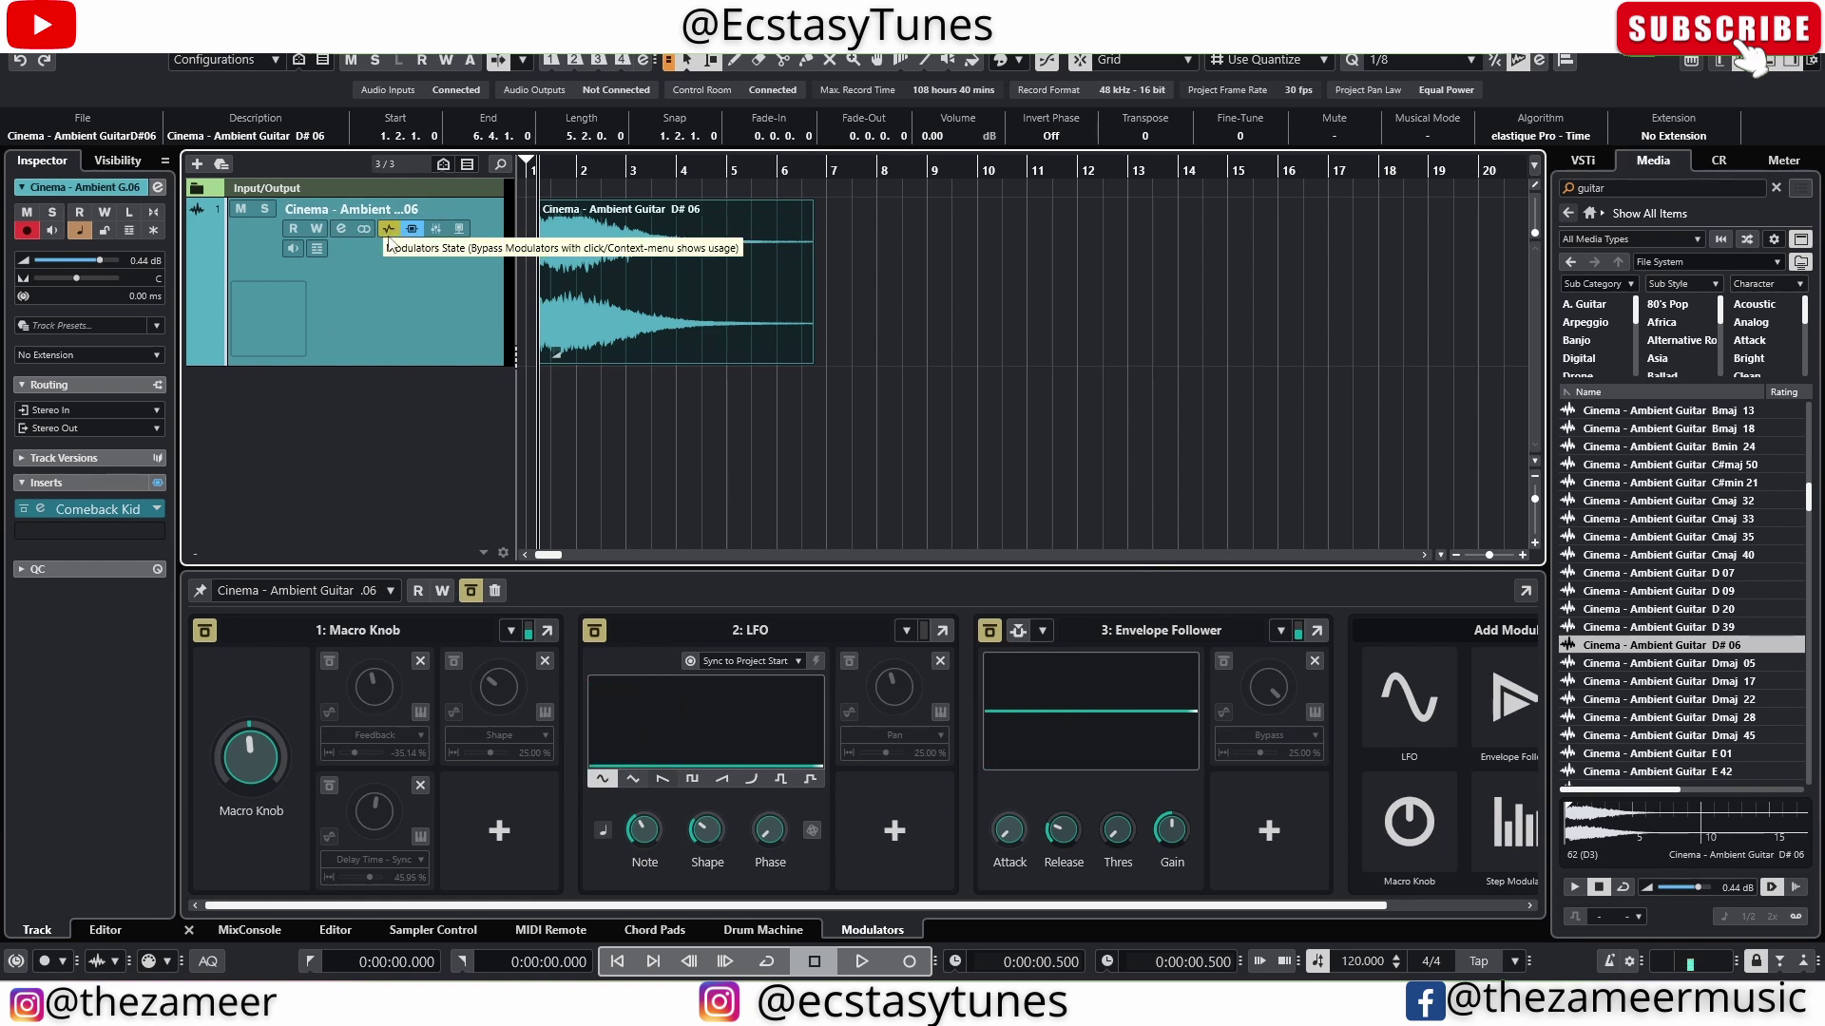
Check the Track Controls Settings for the Modulators/Inserts/EQs/Sends control across Audio, Instrument, Sampler, Drum, MIDI, Group/Effect/VCA and Marker tracks.
{"action": "right_click", "coordinate": [363, 264]}
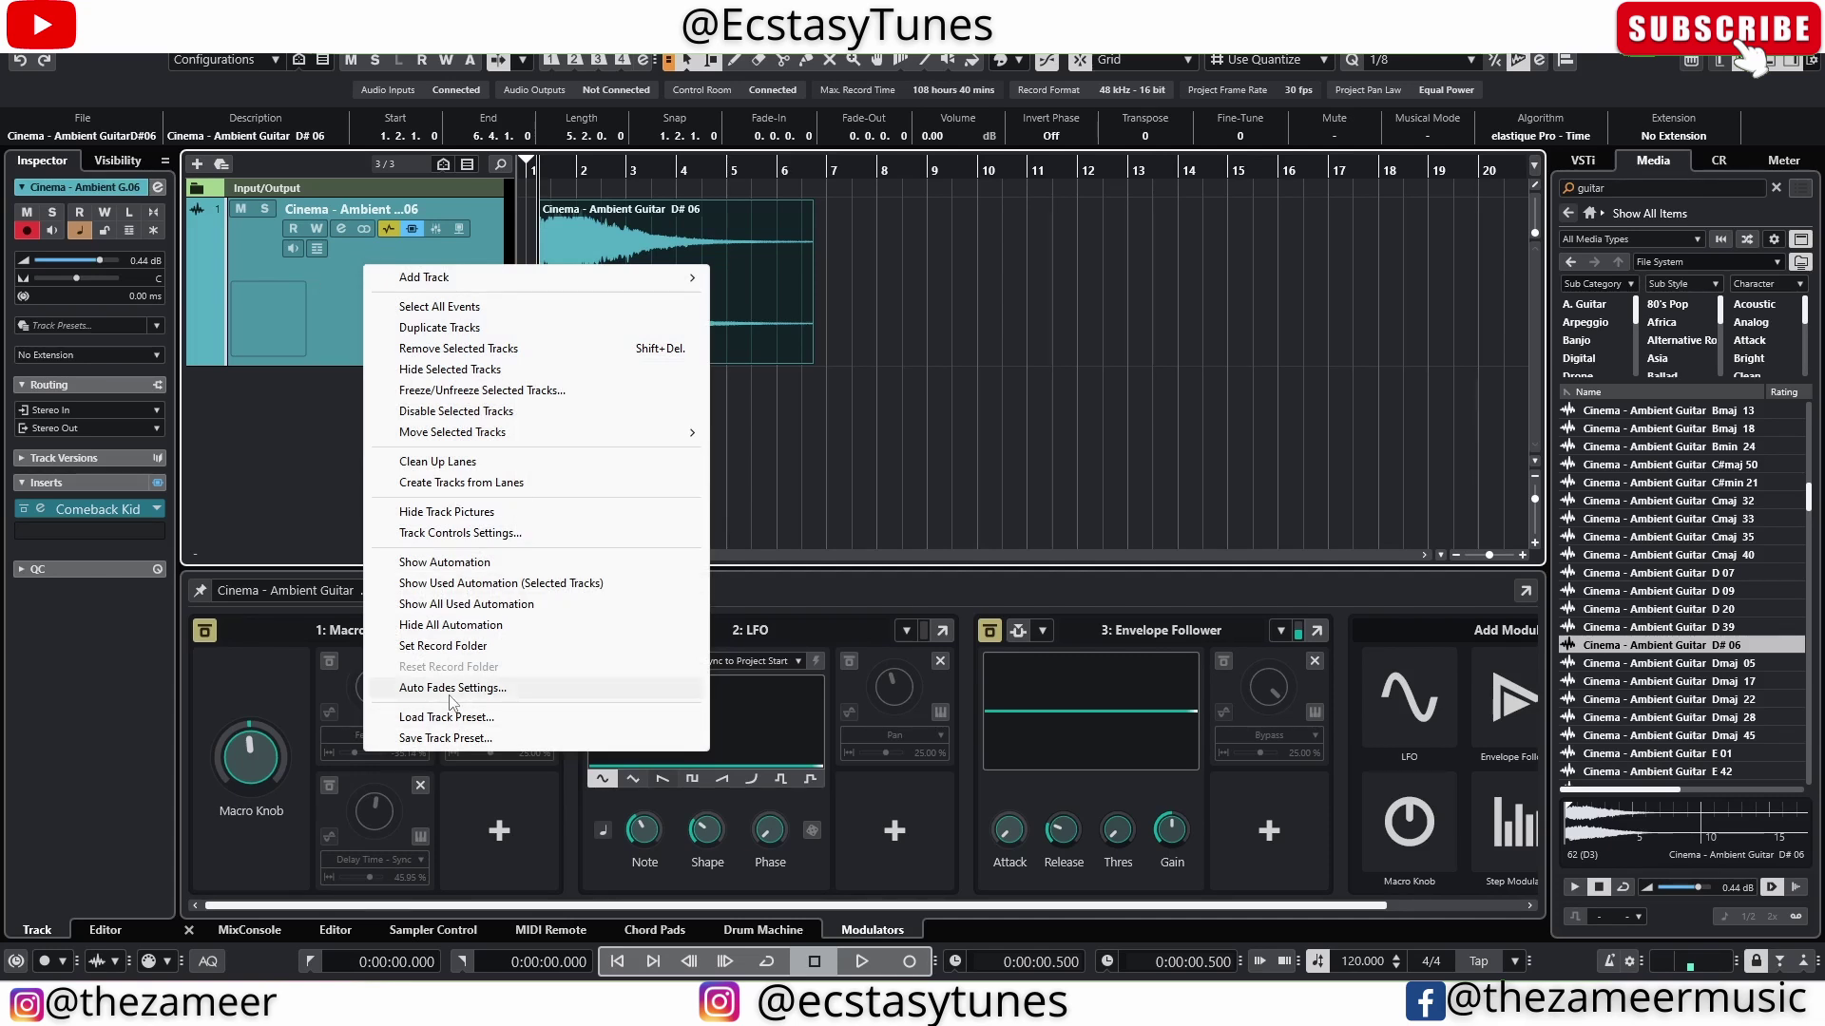
{"action": "left_click", "coordinate": [443, 532]}
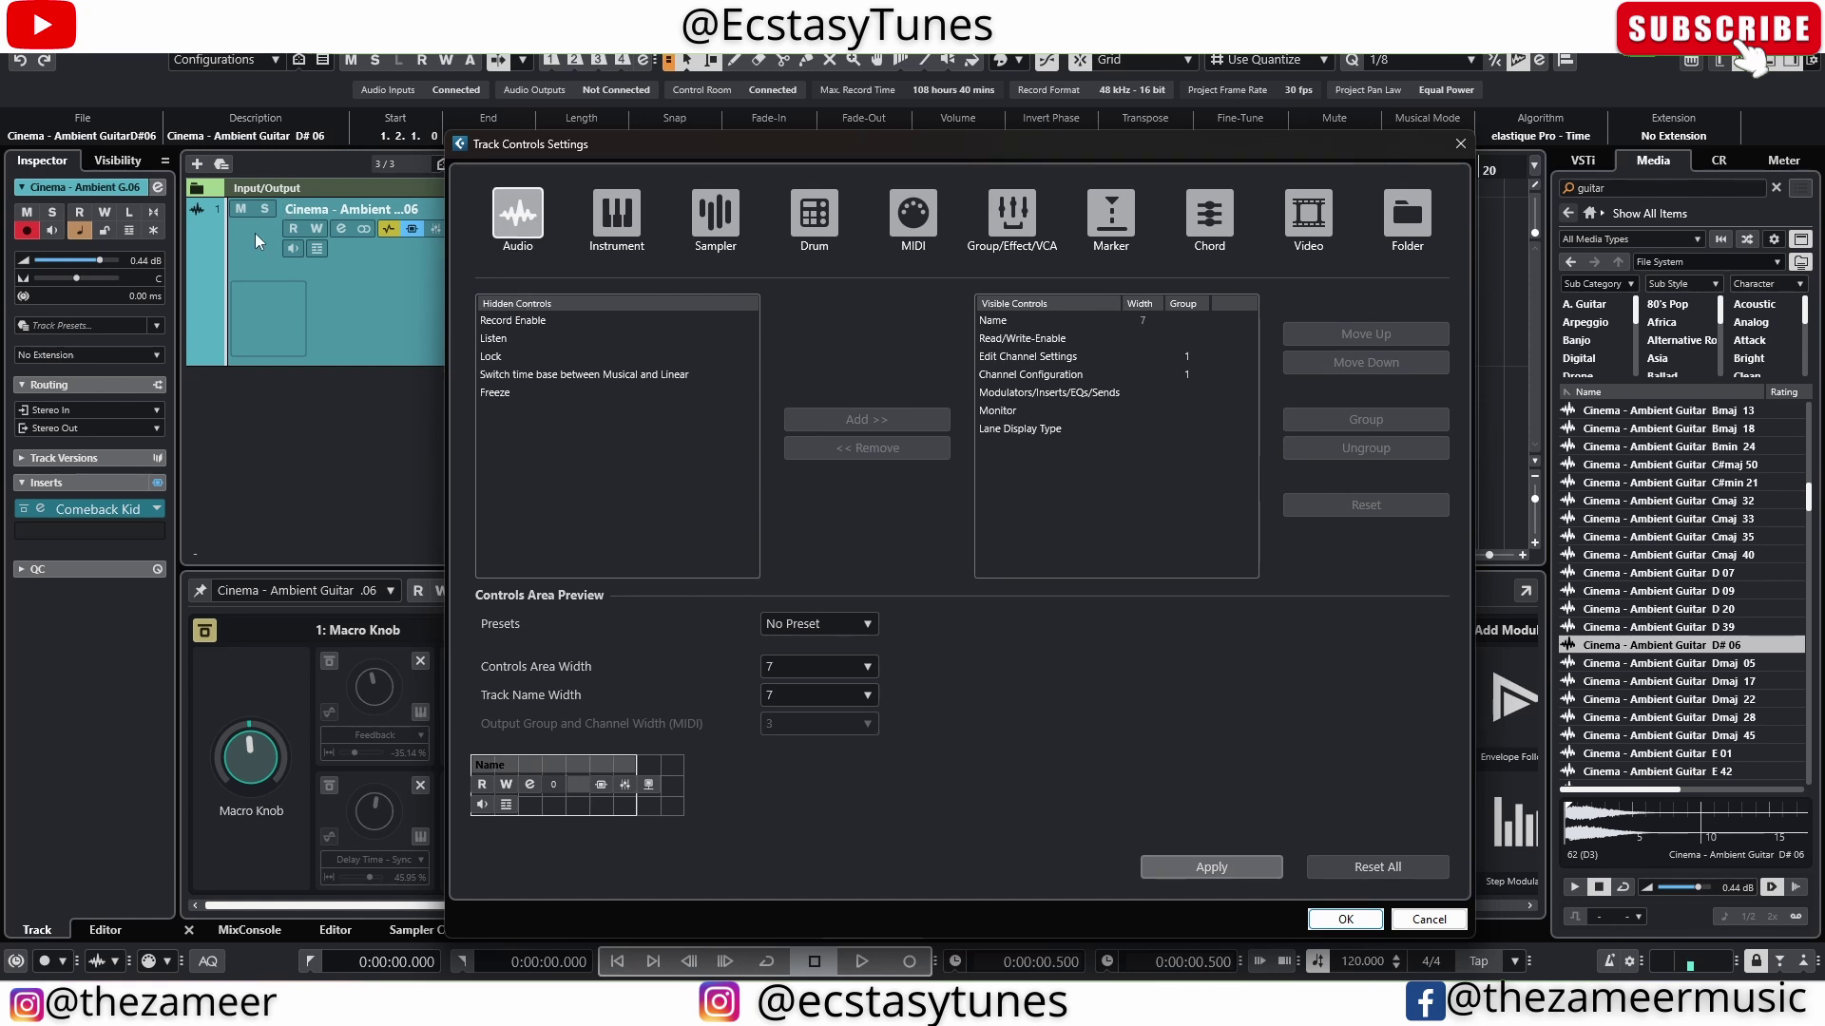
{"action": "left_click", "coordinate": [1025, 394]}
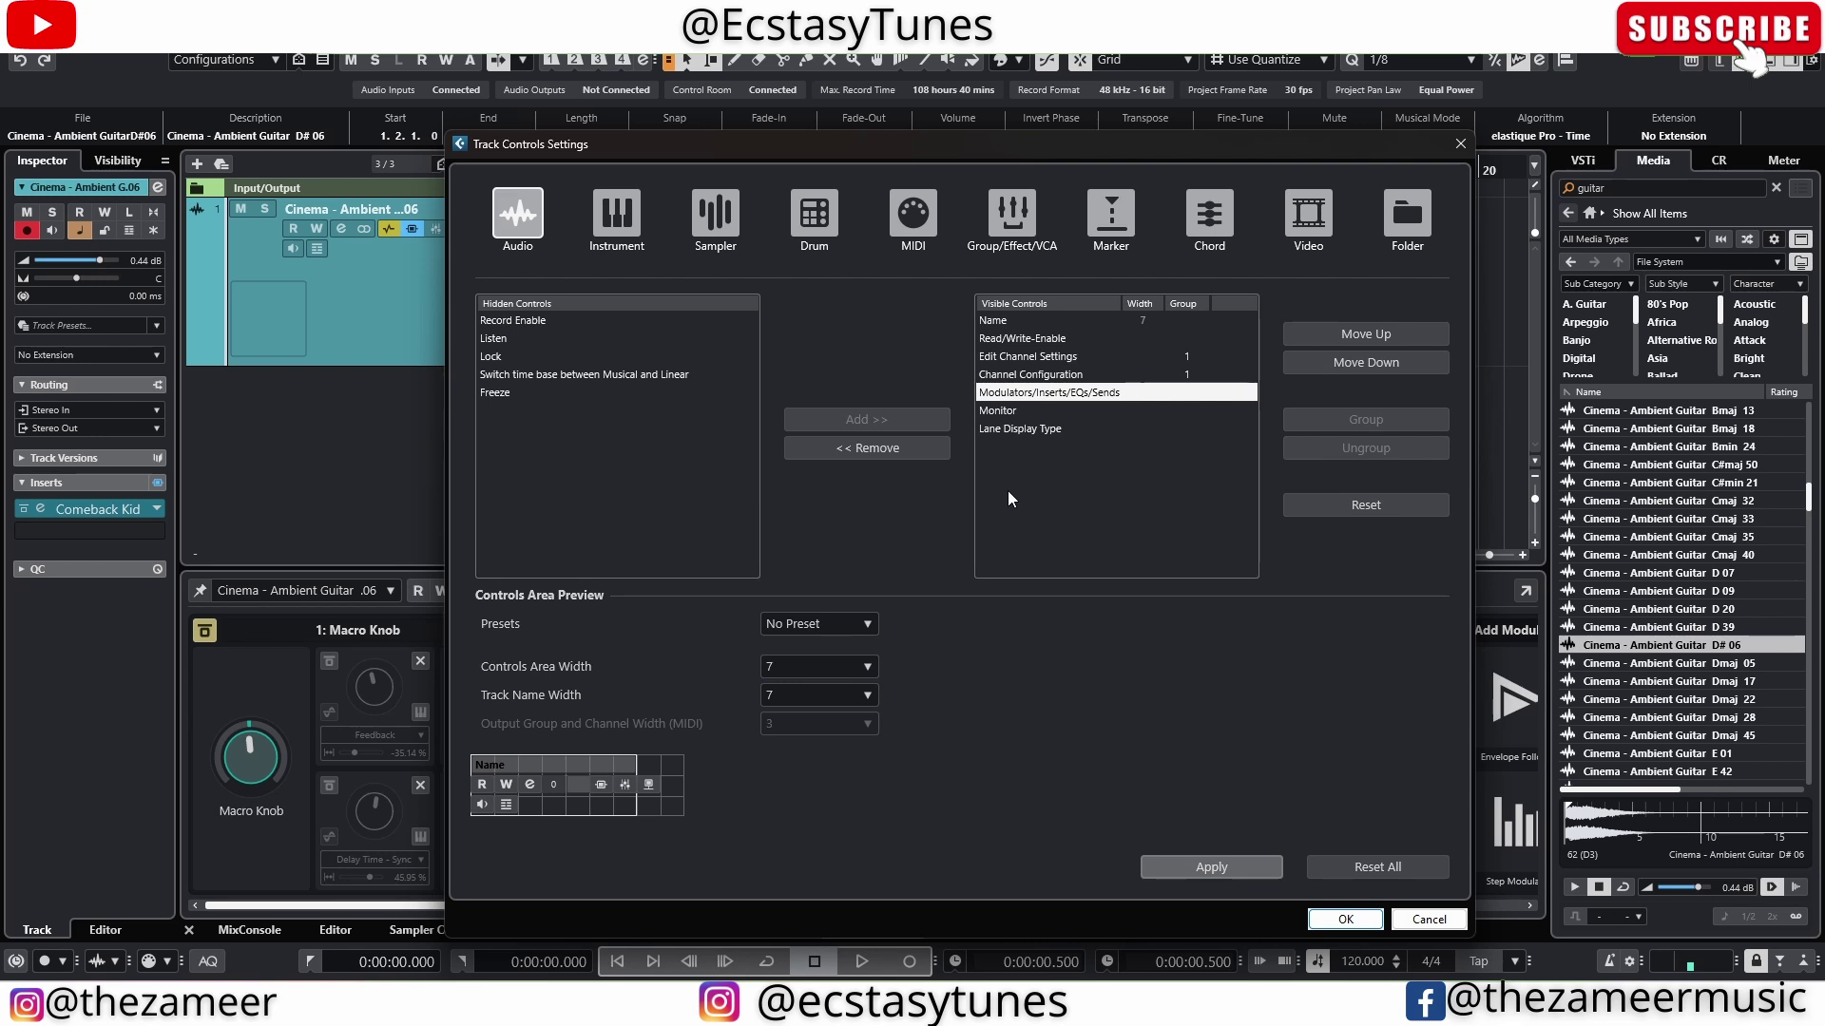
{"action": "left_click", "coordinate": [599, 216]}
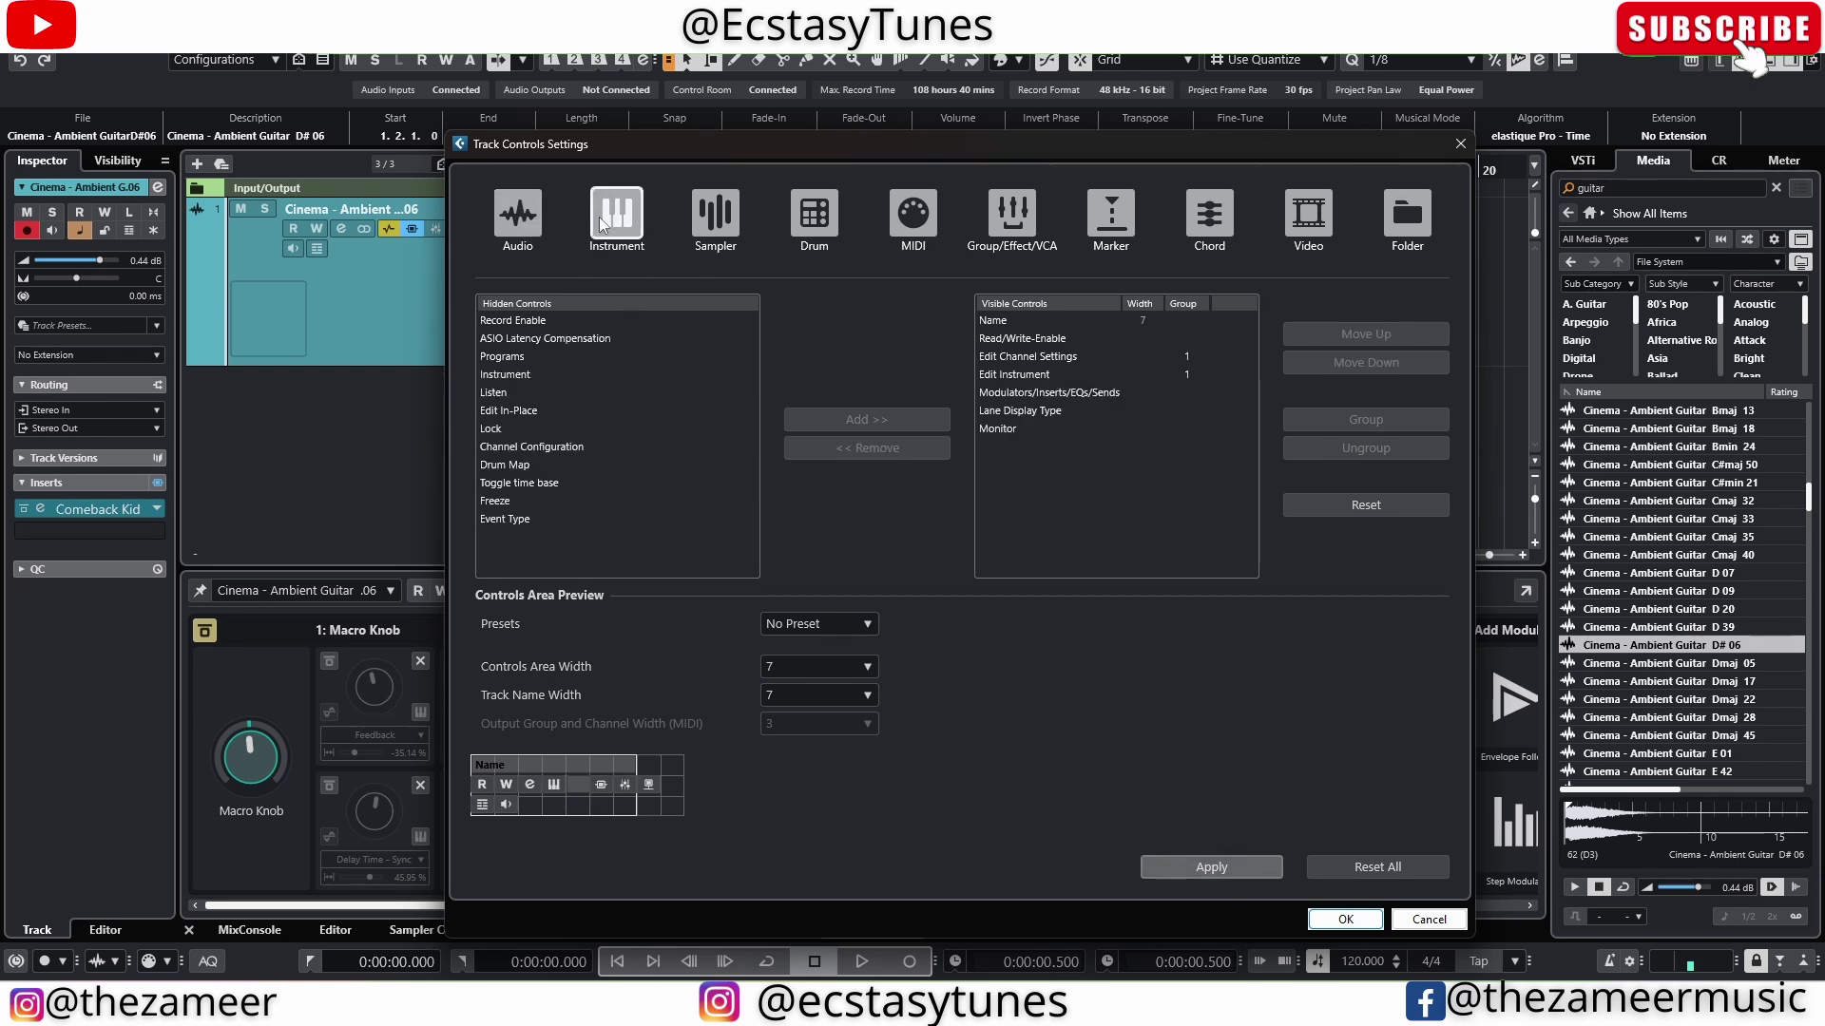
{"action": "left_click", "coordinate": [715, 215]}
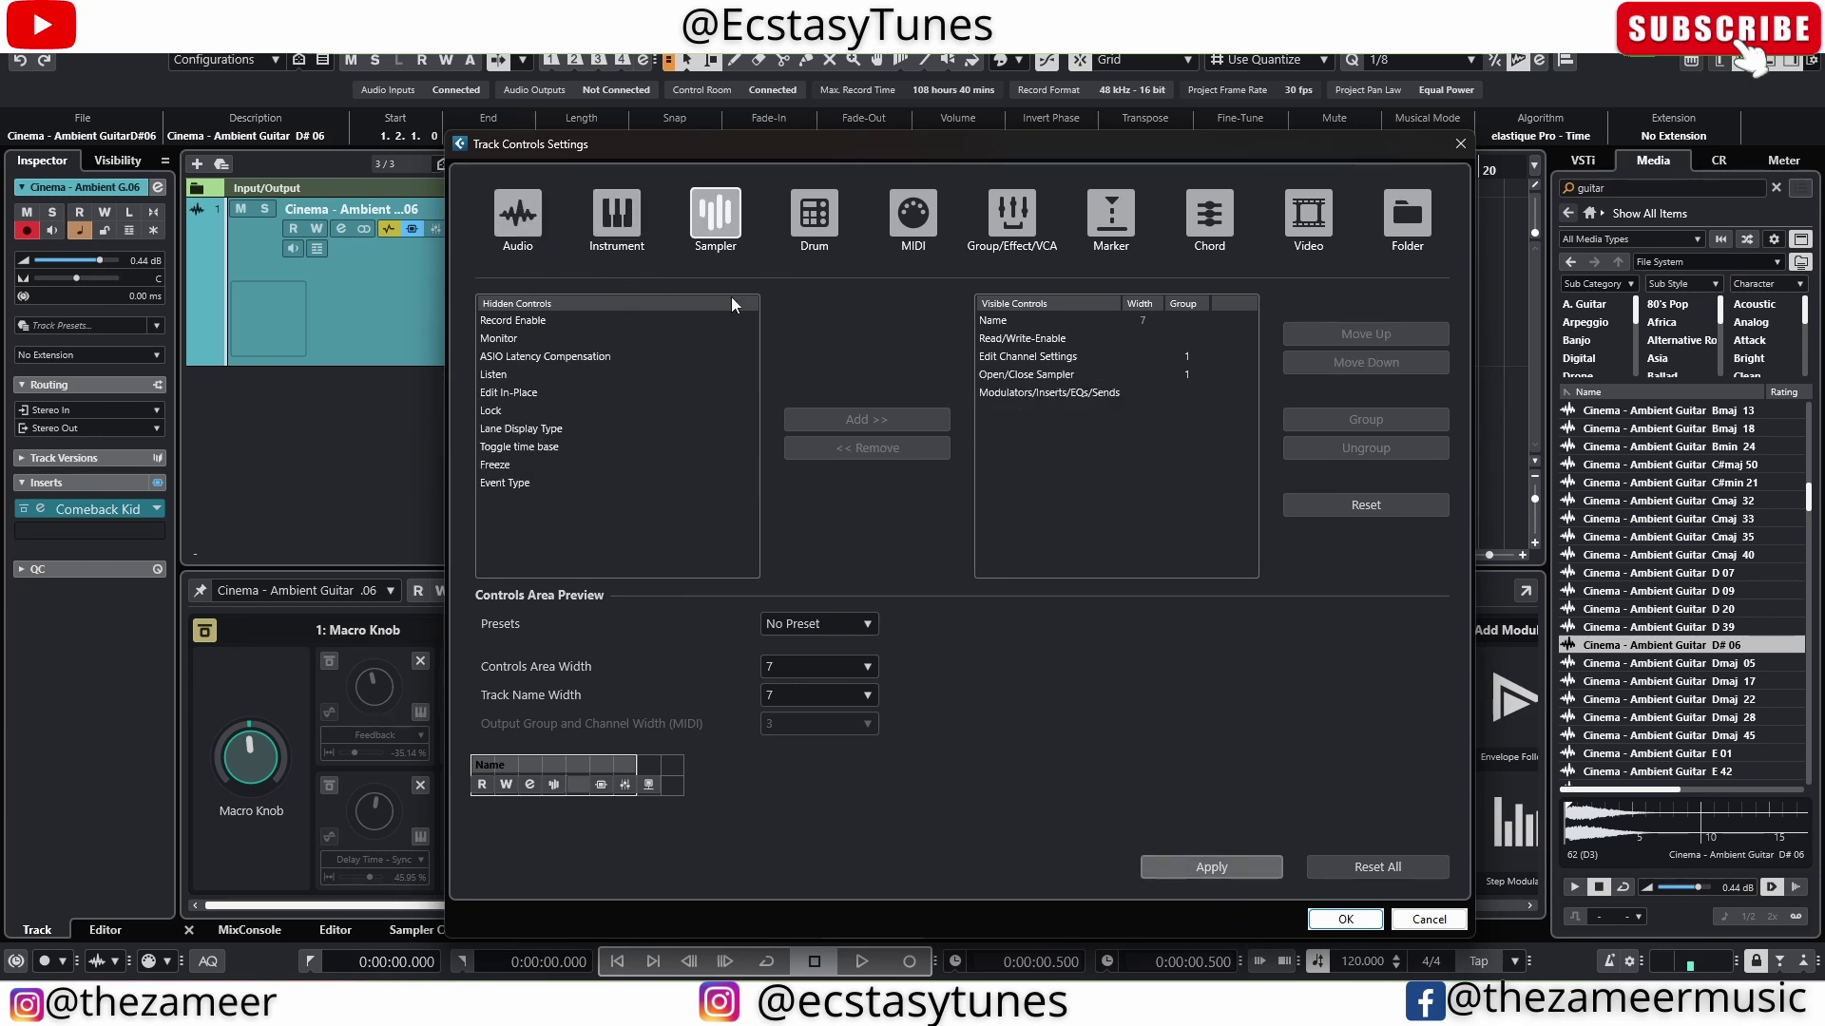
{"action": "left_click", "coordinate": [794, 233]}
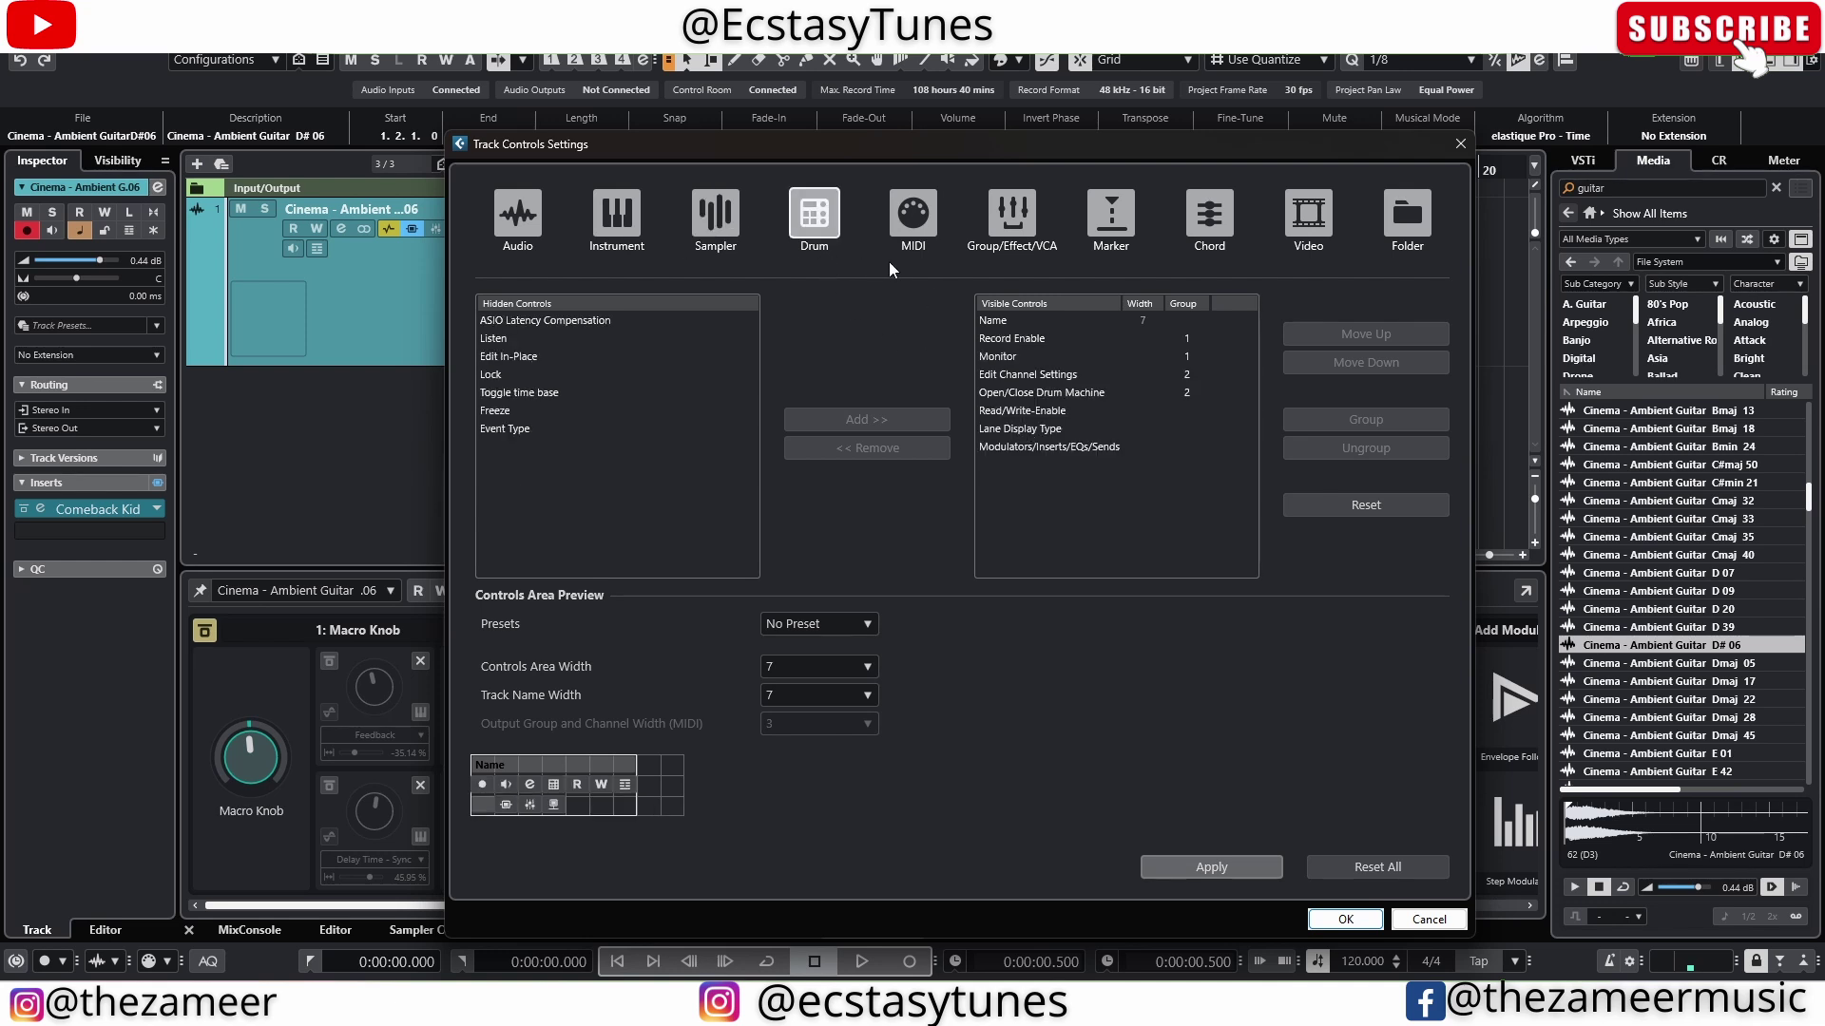
{"action": "left_click", "coordinate": [922, 215]}
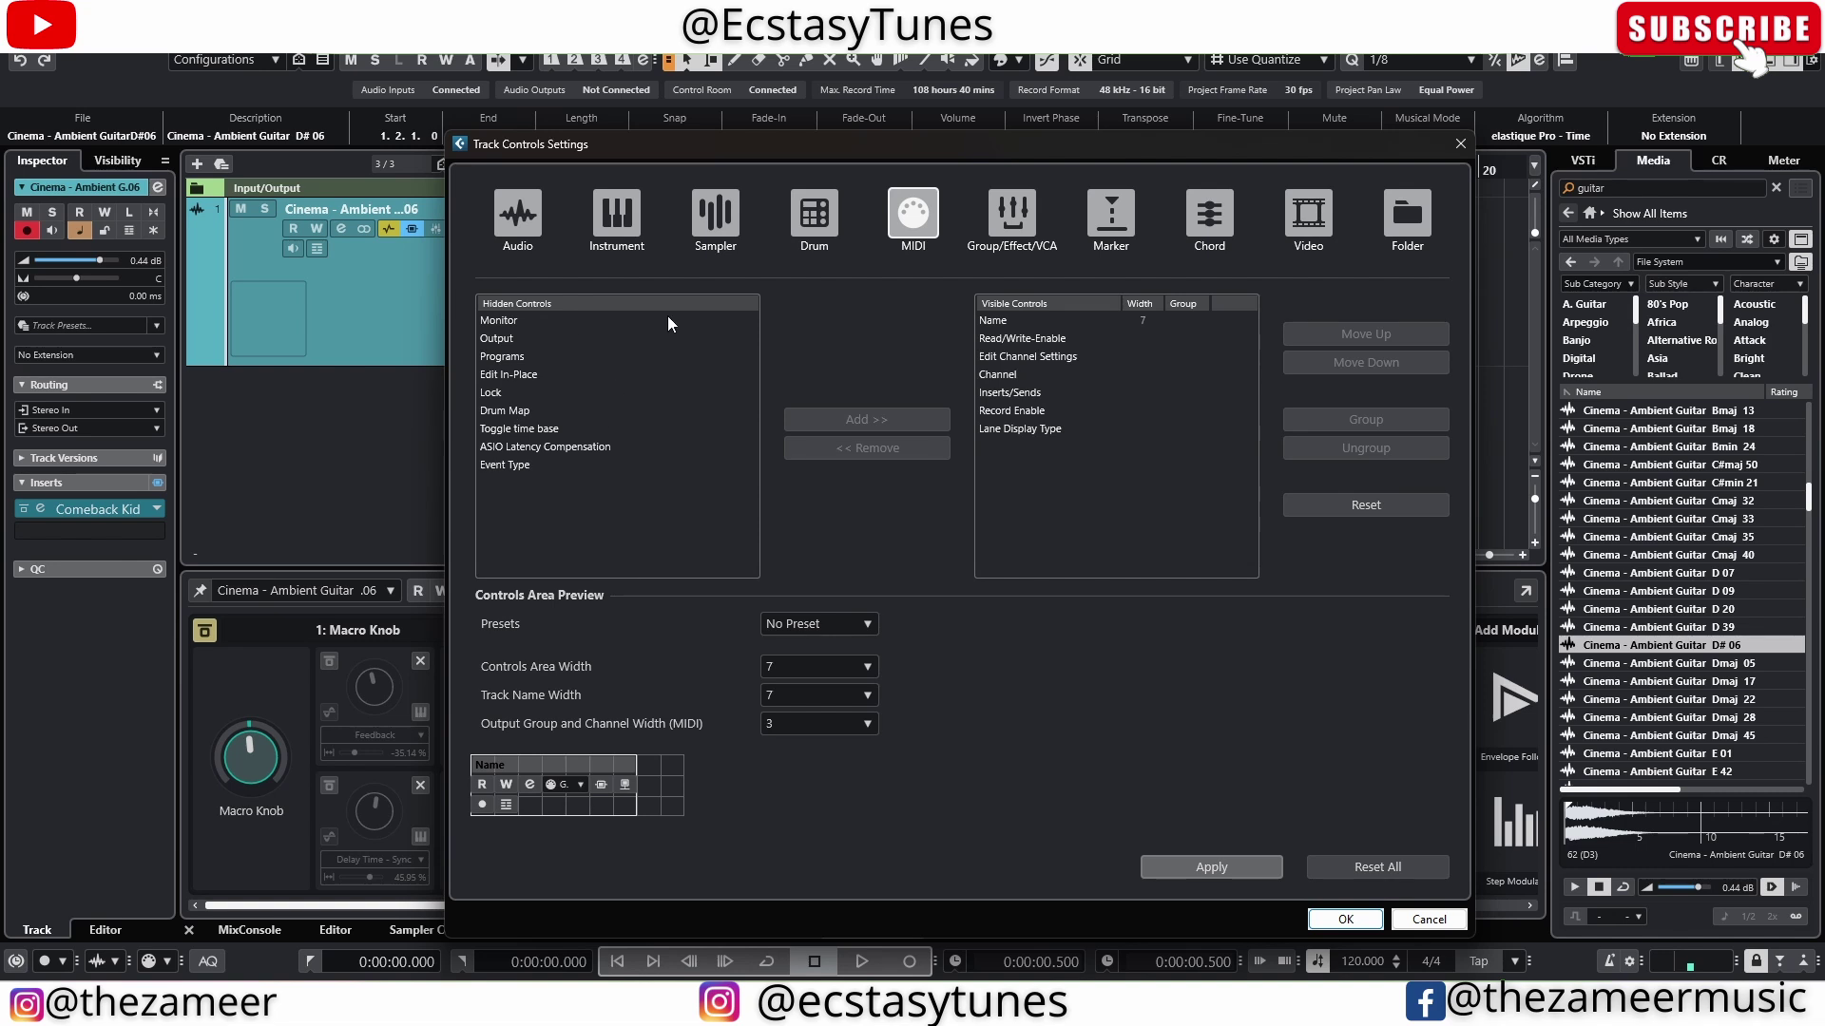
{"action": "left_click", "coordinate": [1008, 217]}
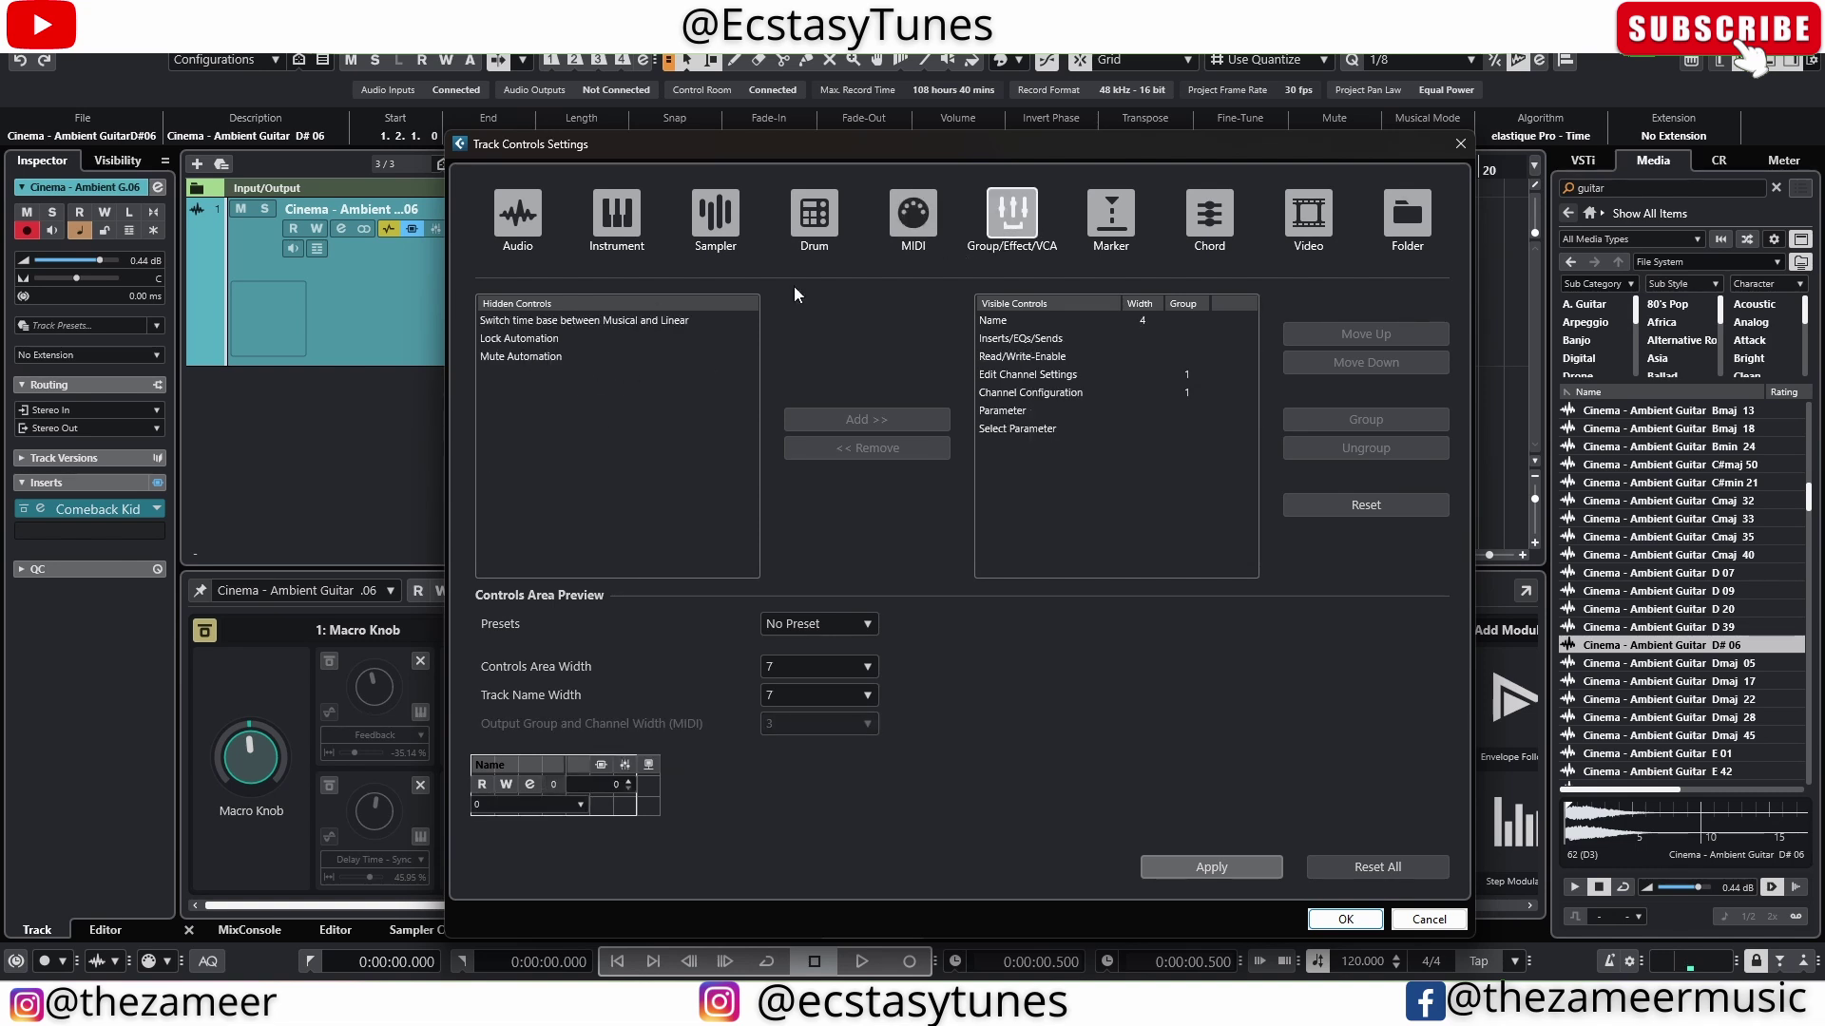
{"action": "left_click", "coordinate": [1108, 211]}
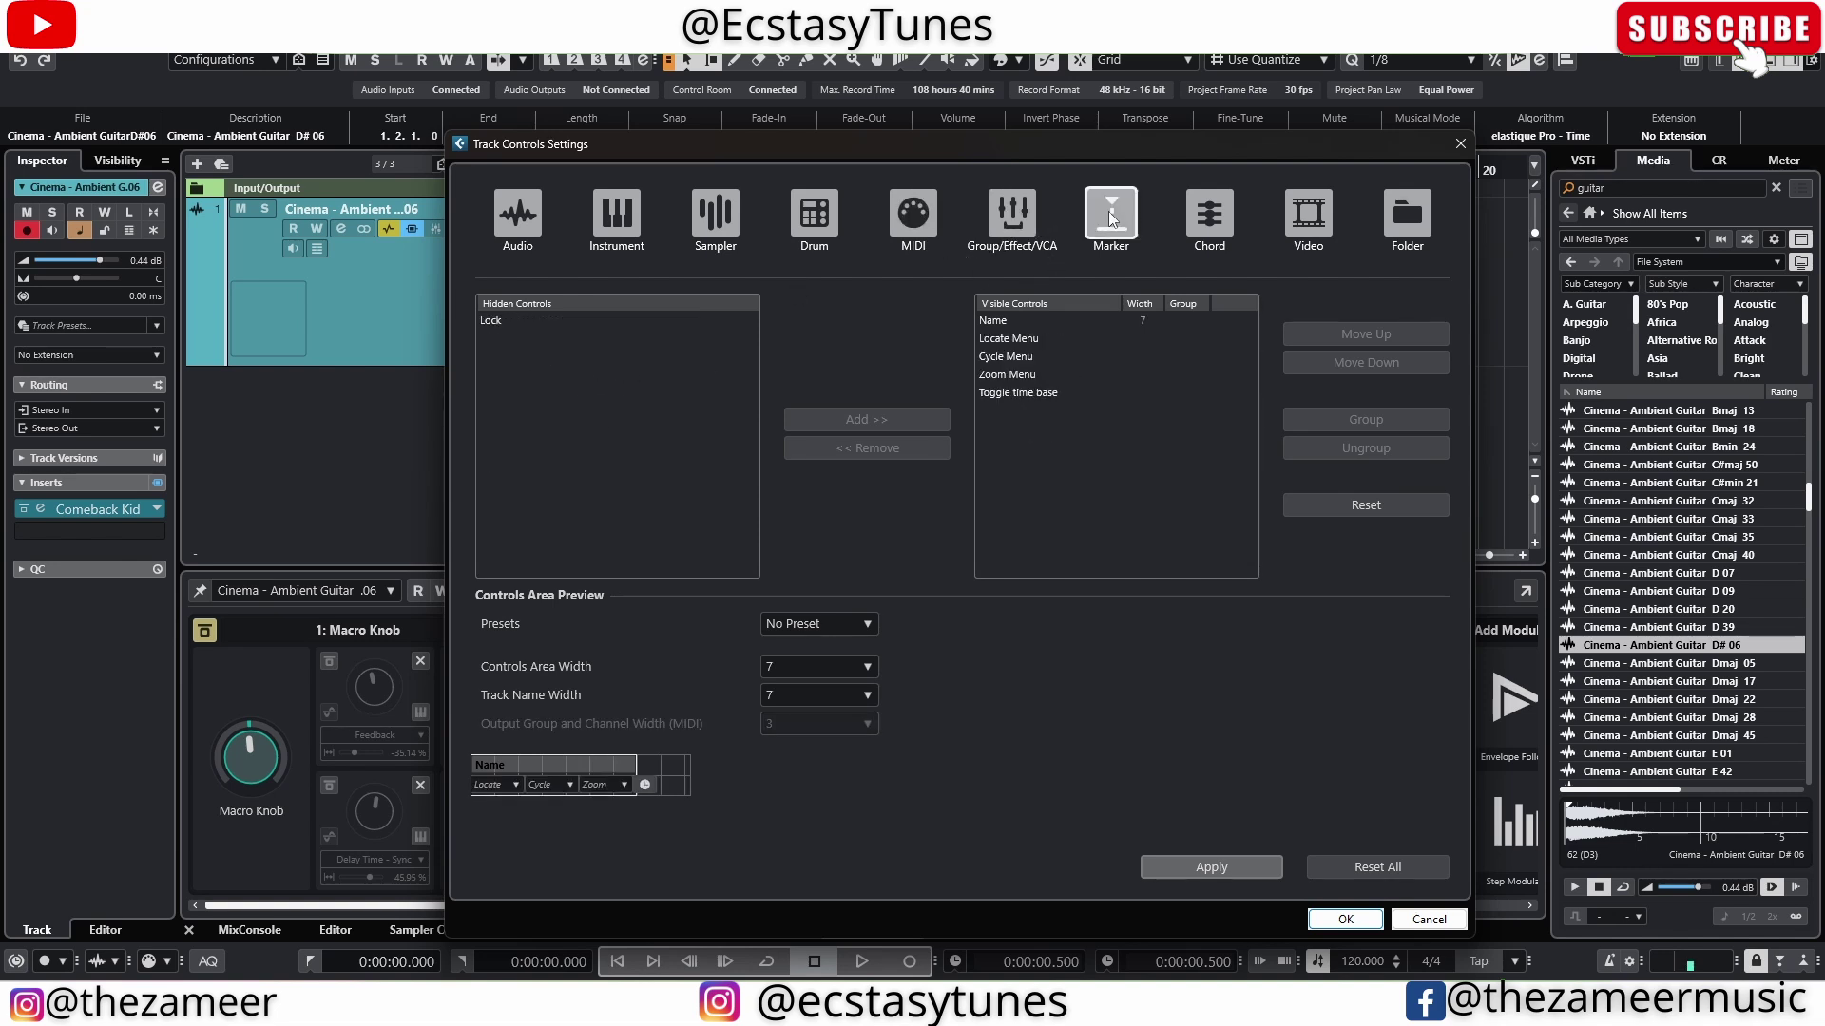
{"action": "left_click", "coordinate": [1017, 217]}
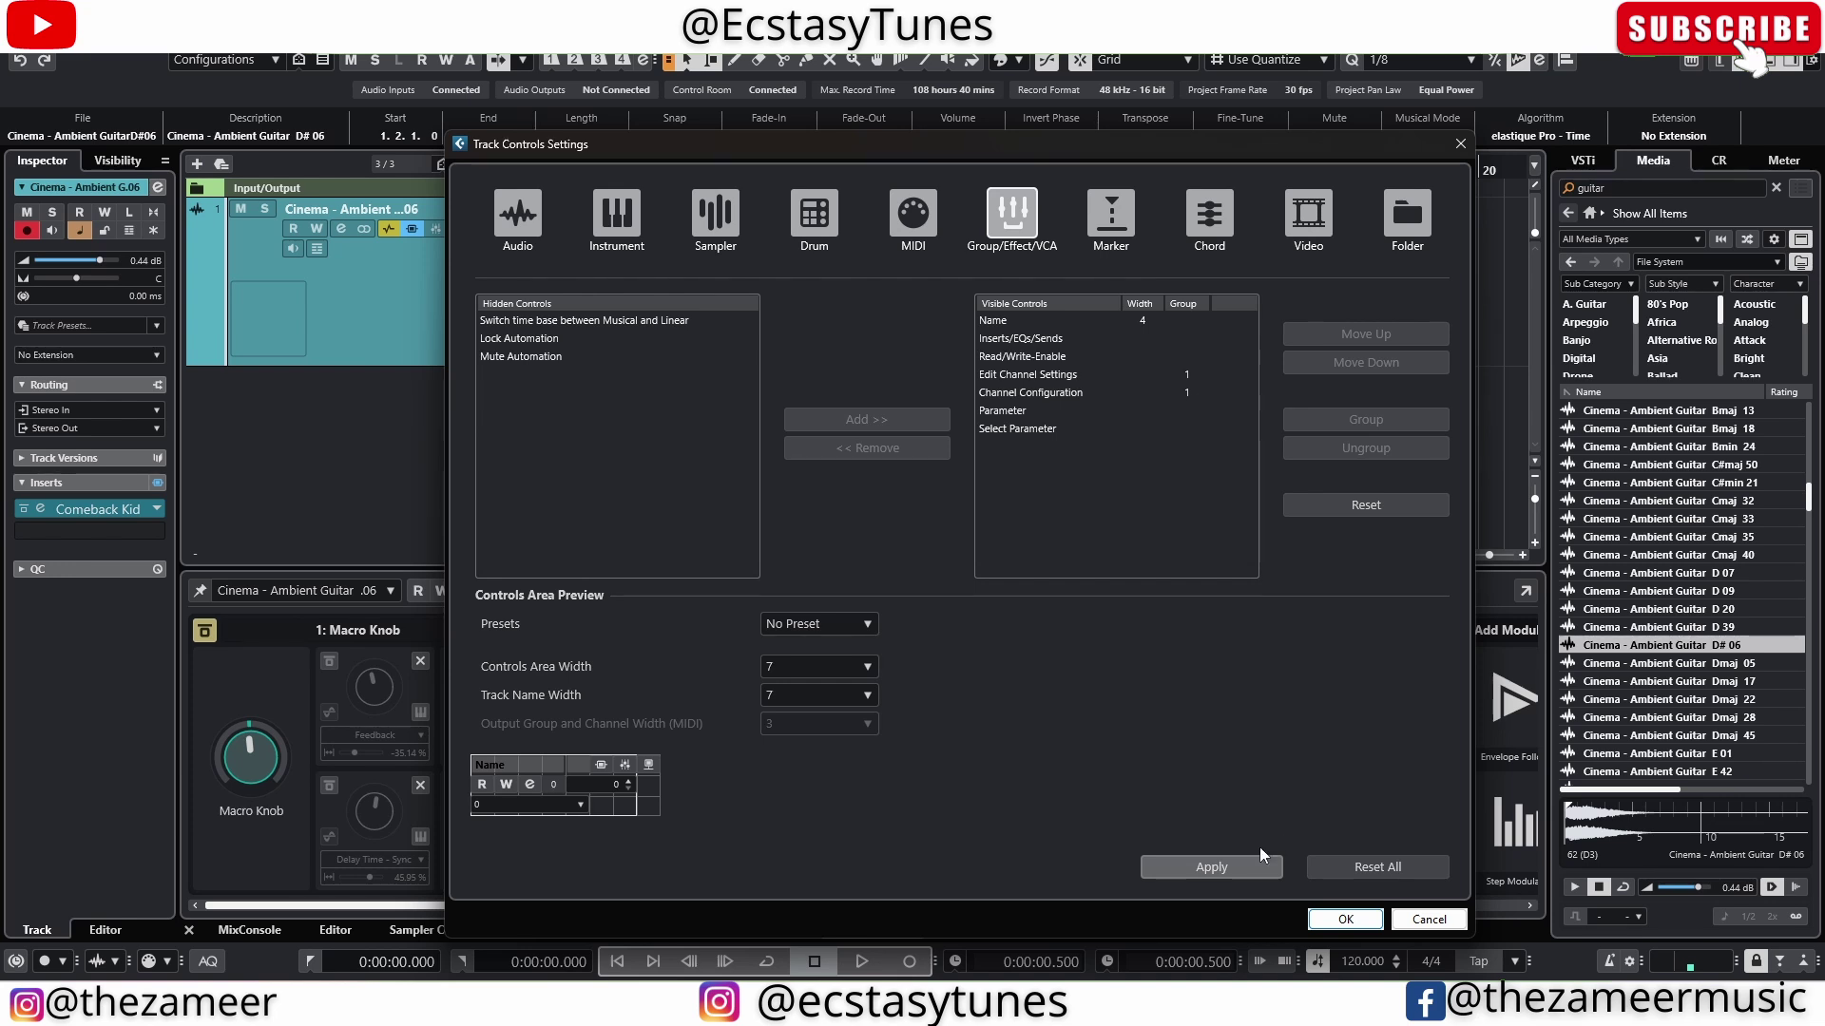
{"action": "left_click", "coordinate": [1344, 917]}
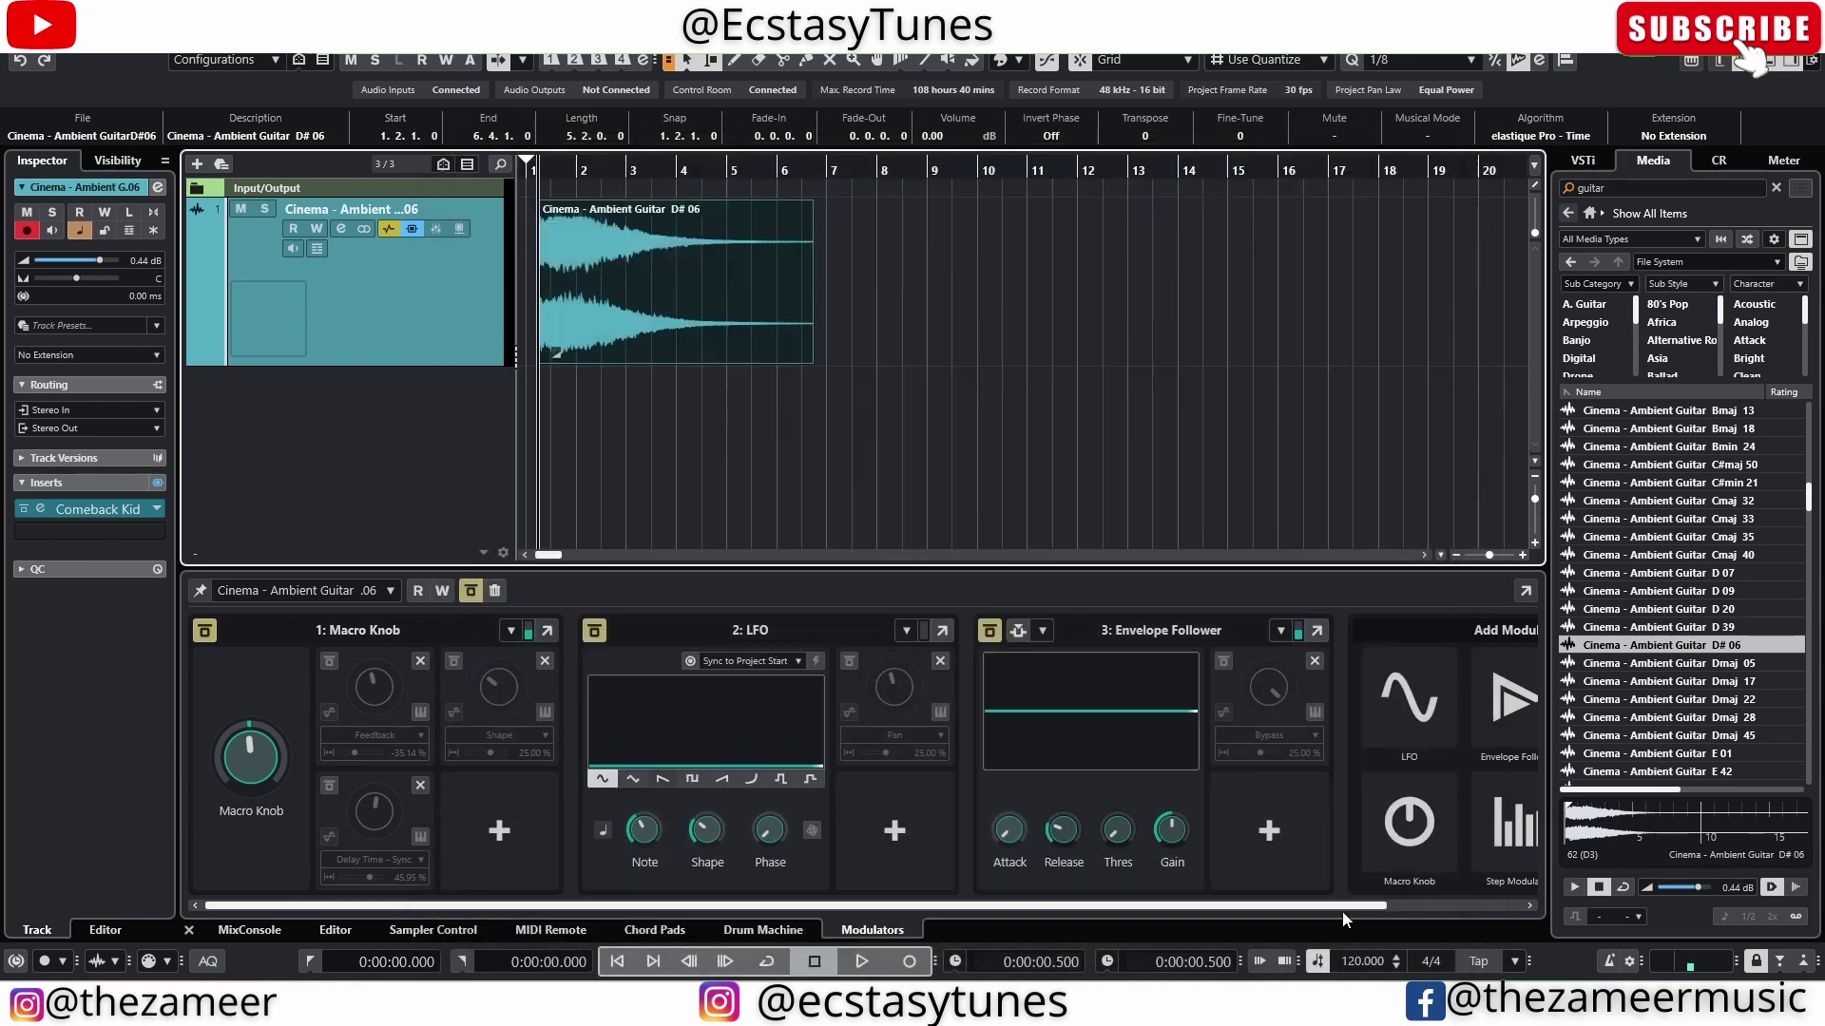
Reactivate the guitar track's modulators and open the Comeback Kid insert from its channel settings.
{"action": "left_click", "coordinate": [382, 235]}
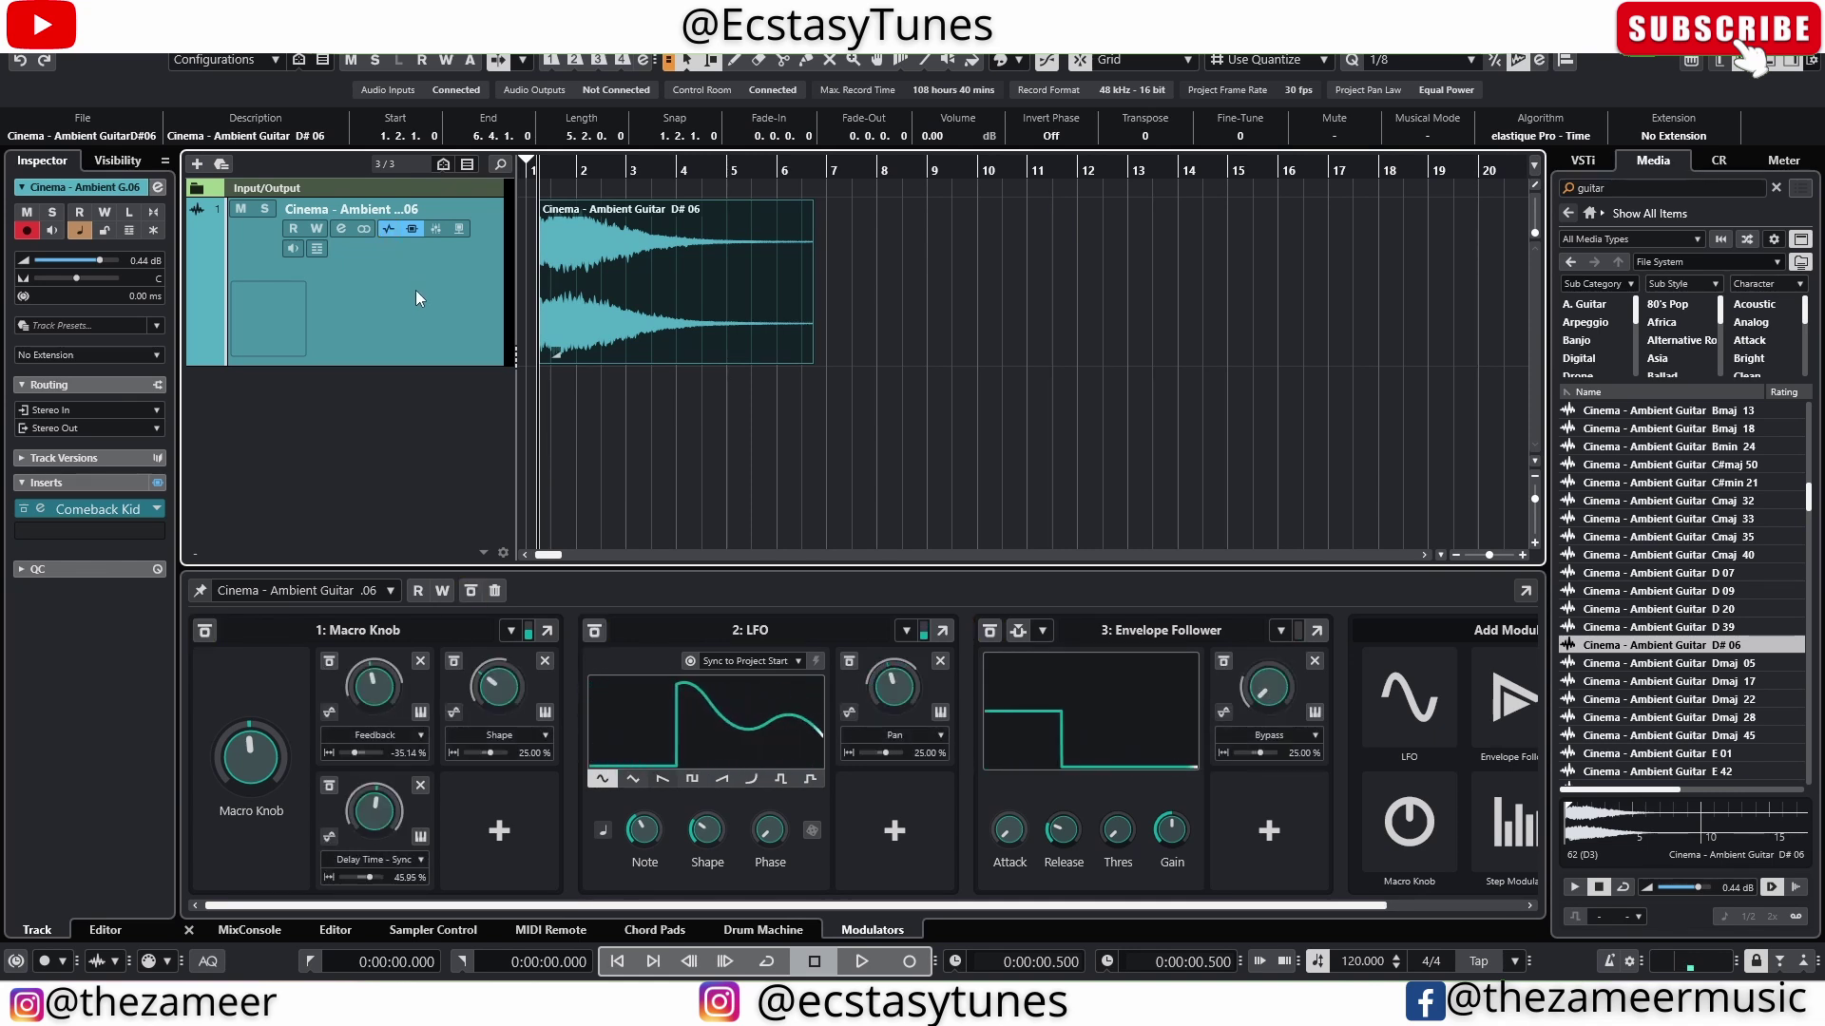
{"action": "left_click", "coordinate": [340, 228]}
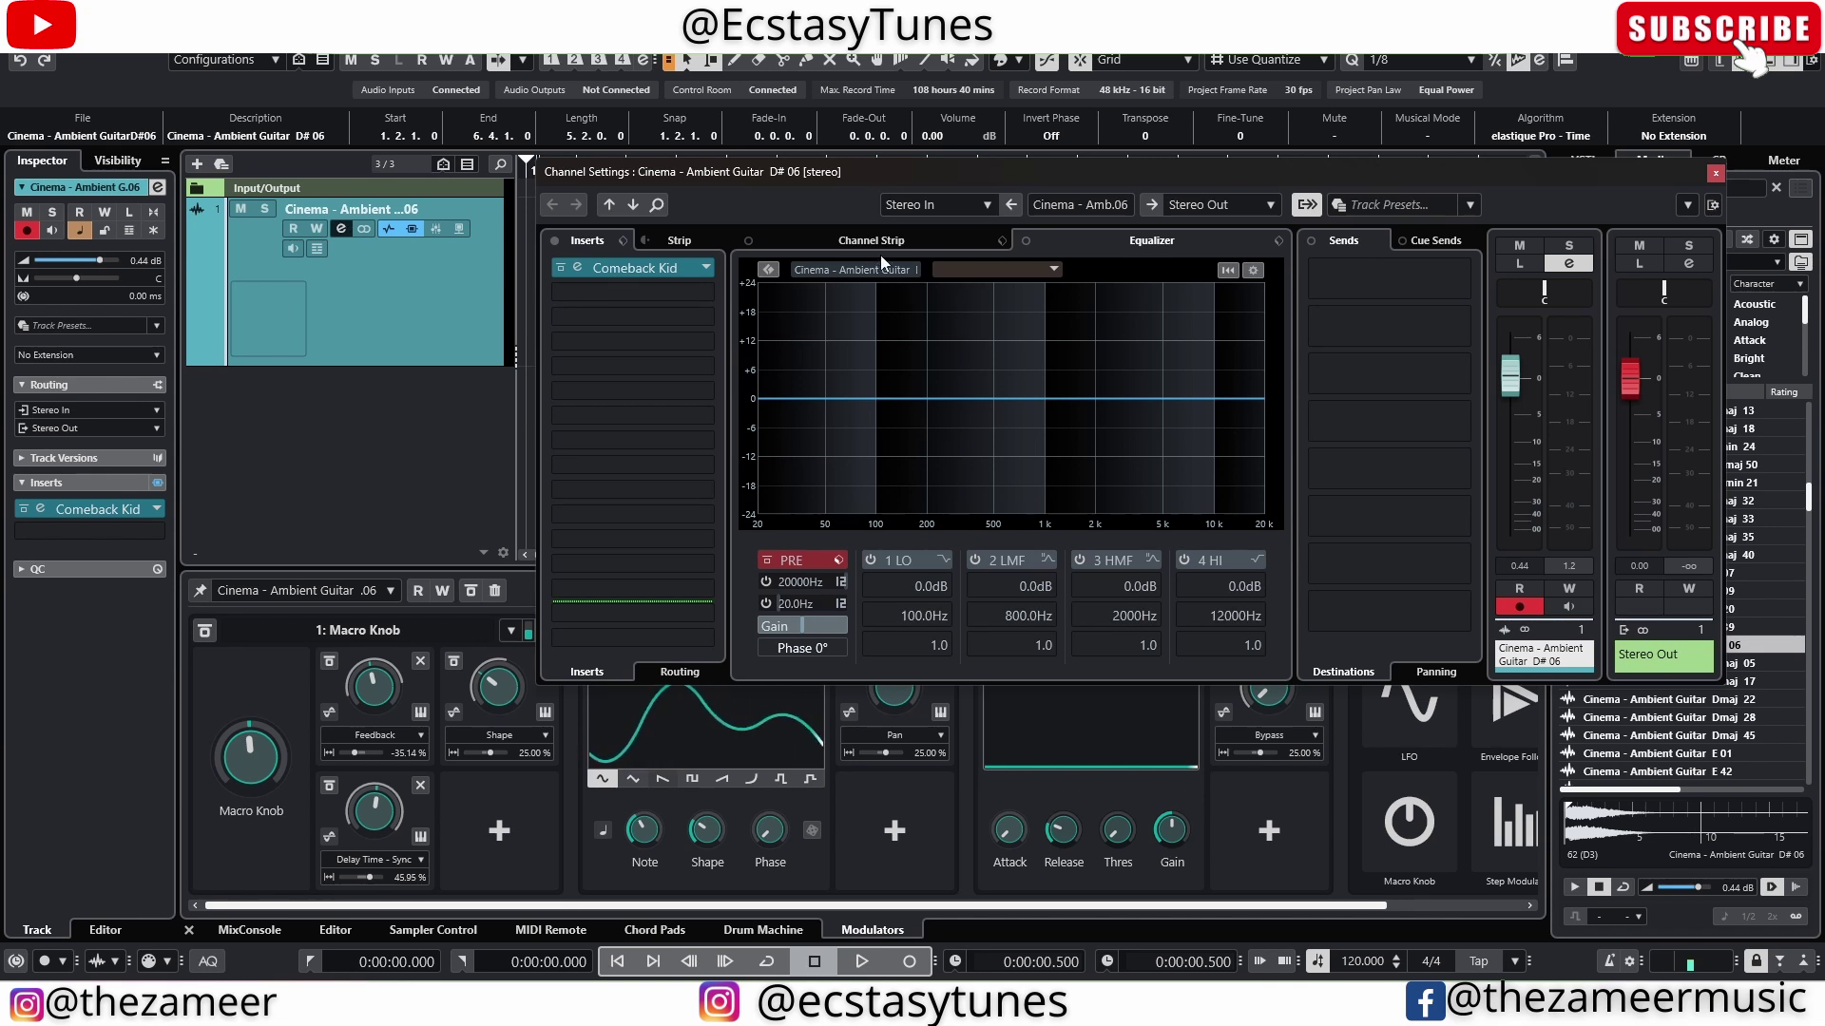
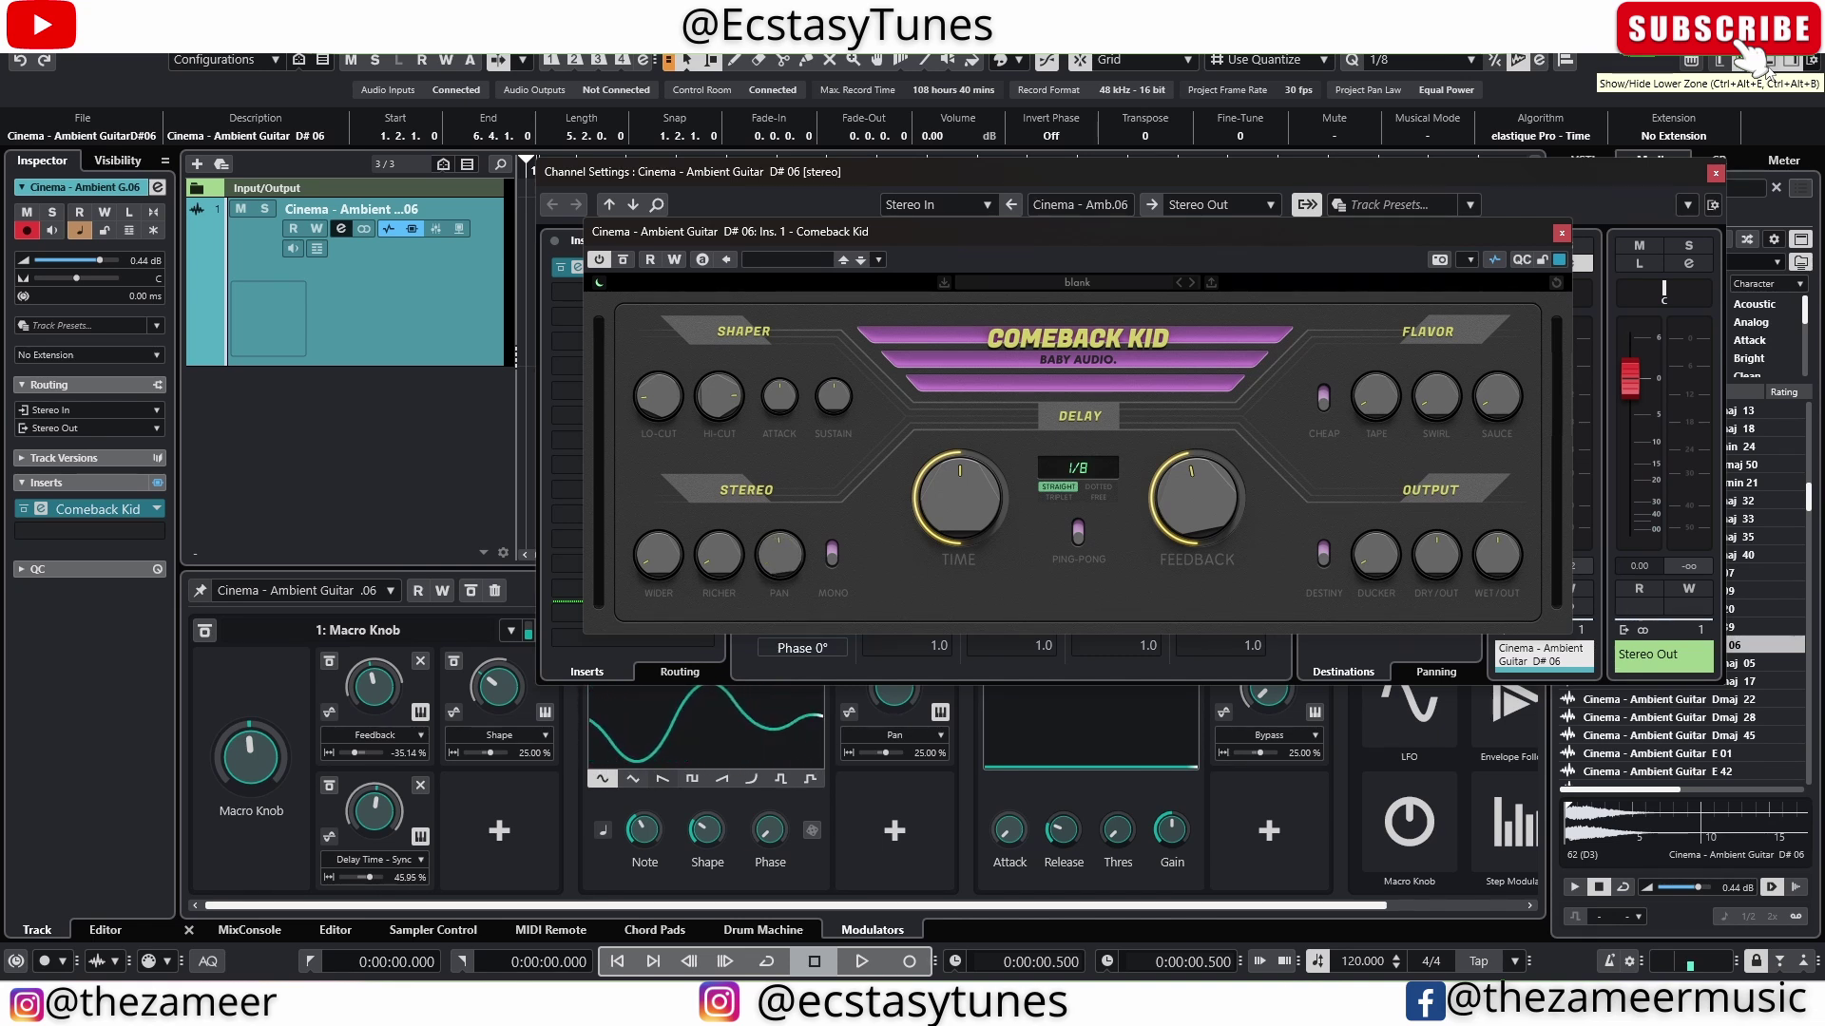
Hide the project's lower zone and show the modulator section inside the Comeback Kid window.
{"action": "left_click", "coordinate": [1770, 61]}
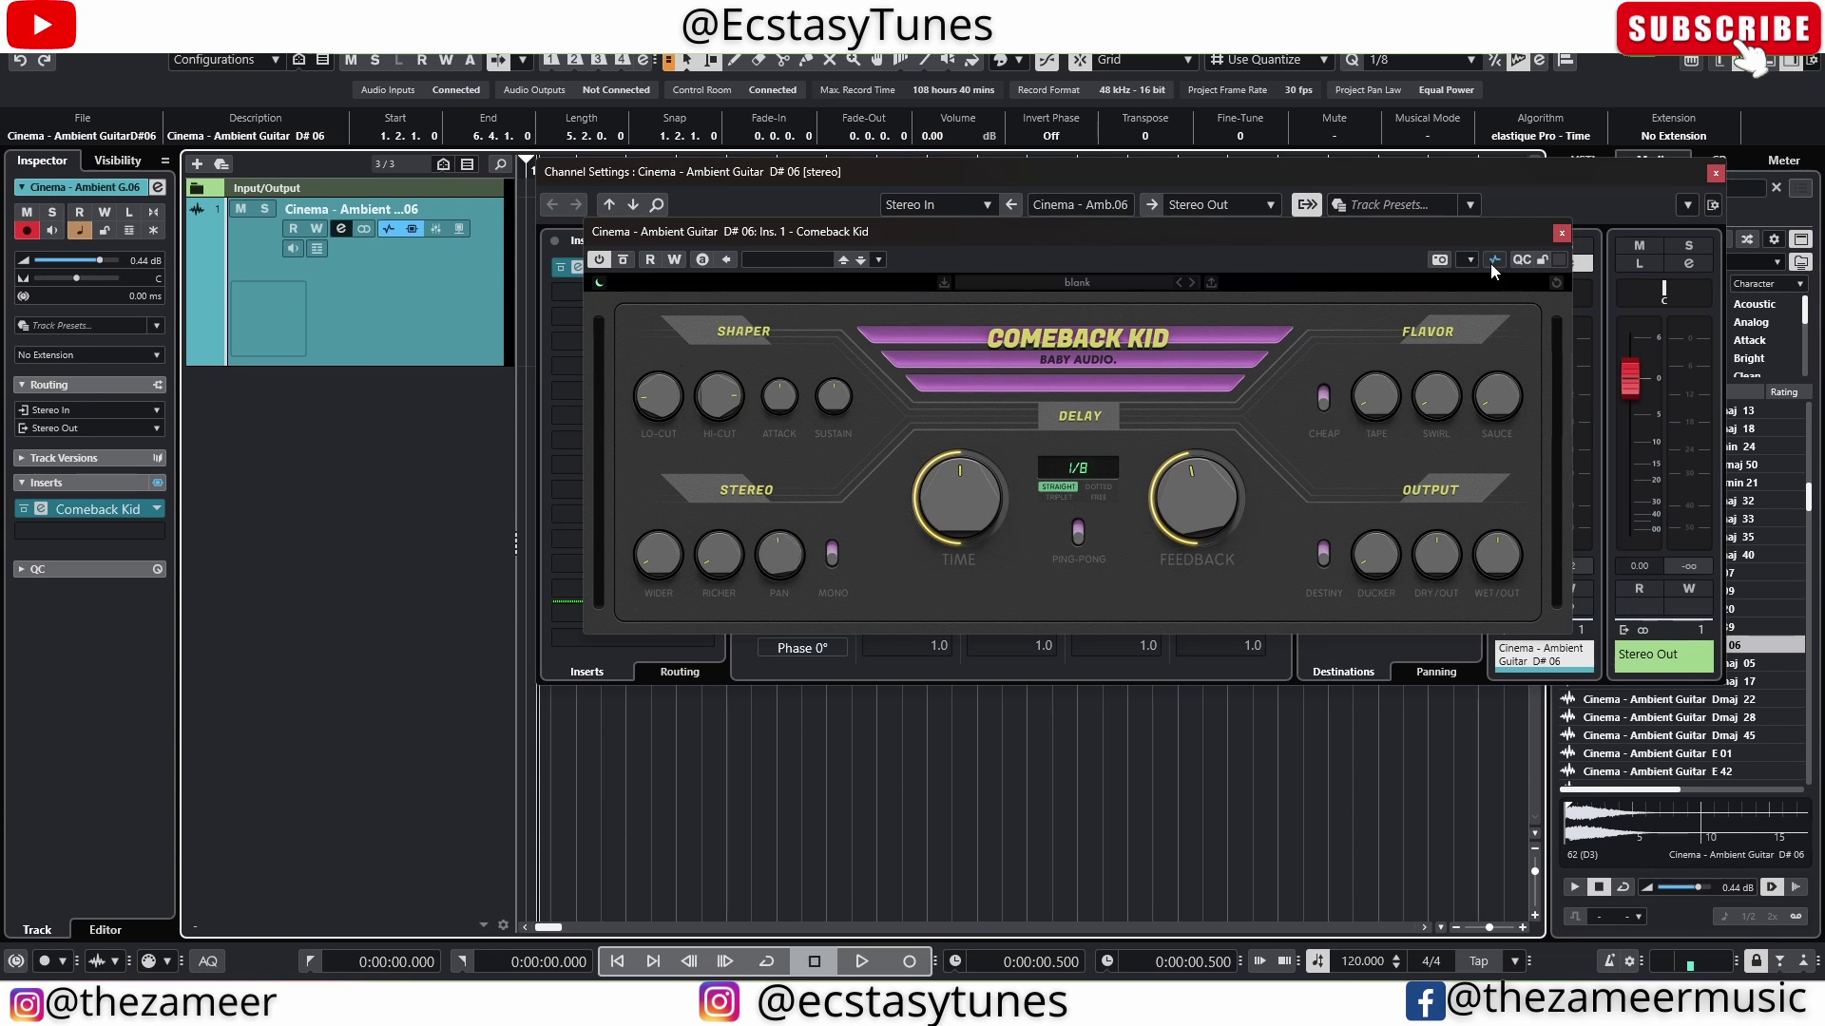
{"action": "left_click_drag", "start_coordinate": [1363, 233], "coordinate": [1342, 232]}
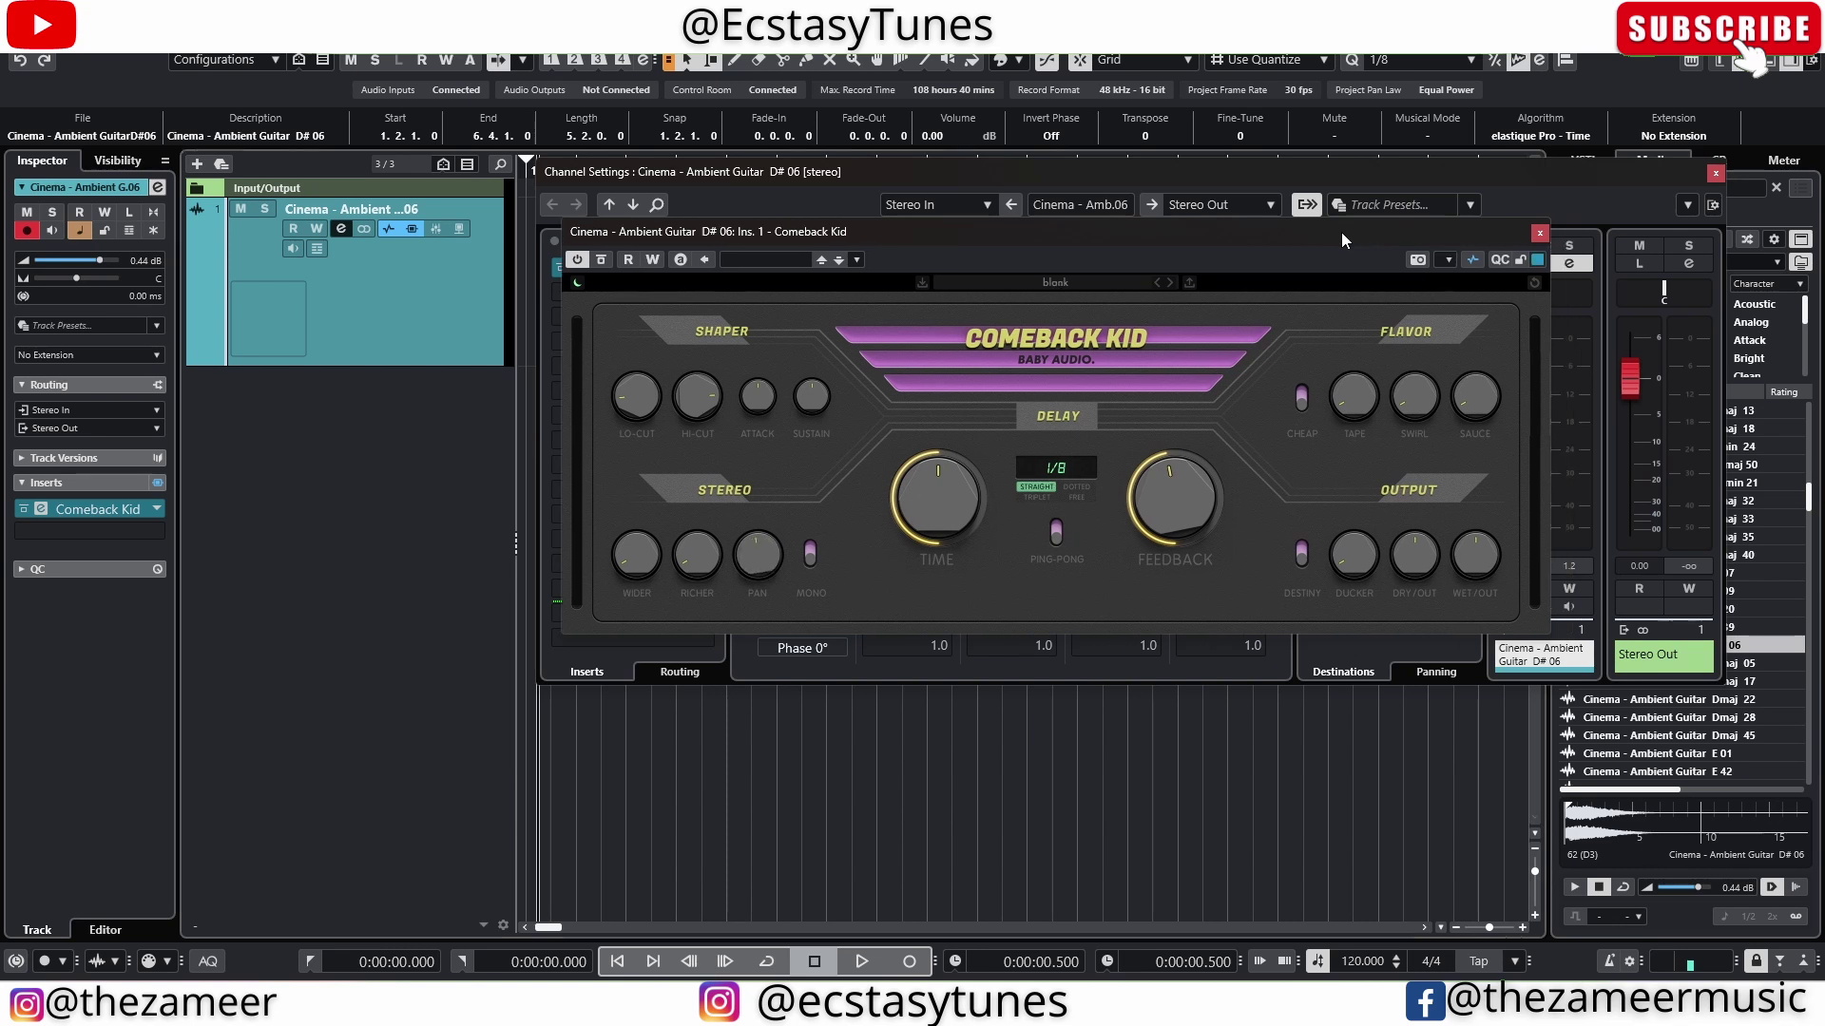
{"action": "left_click", "coordinate": [1473, 260]}
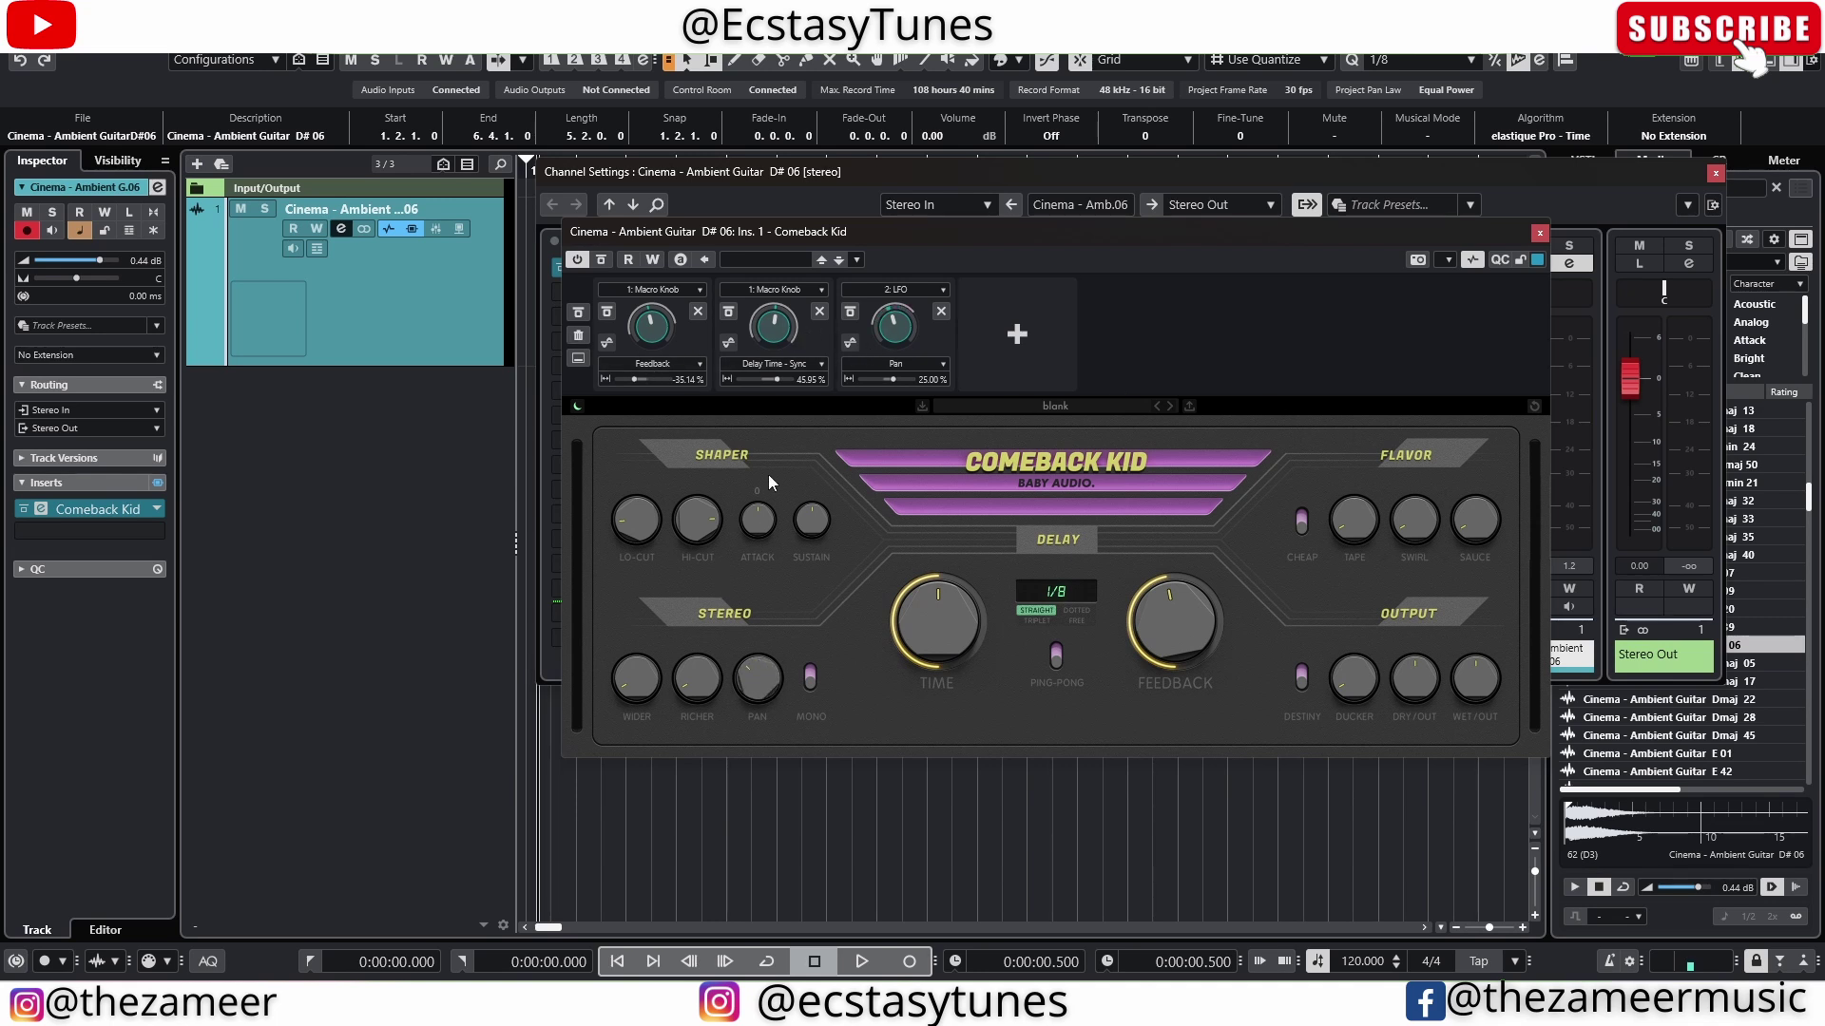
Add a Shaper modulator from the Comeback Kid window, assign Swirl as its destination using Learn, and set its depth to -24.53 %.
{"action": "left_click", "coordinate": [1019, 337]}
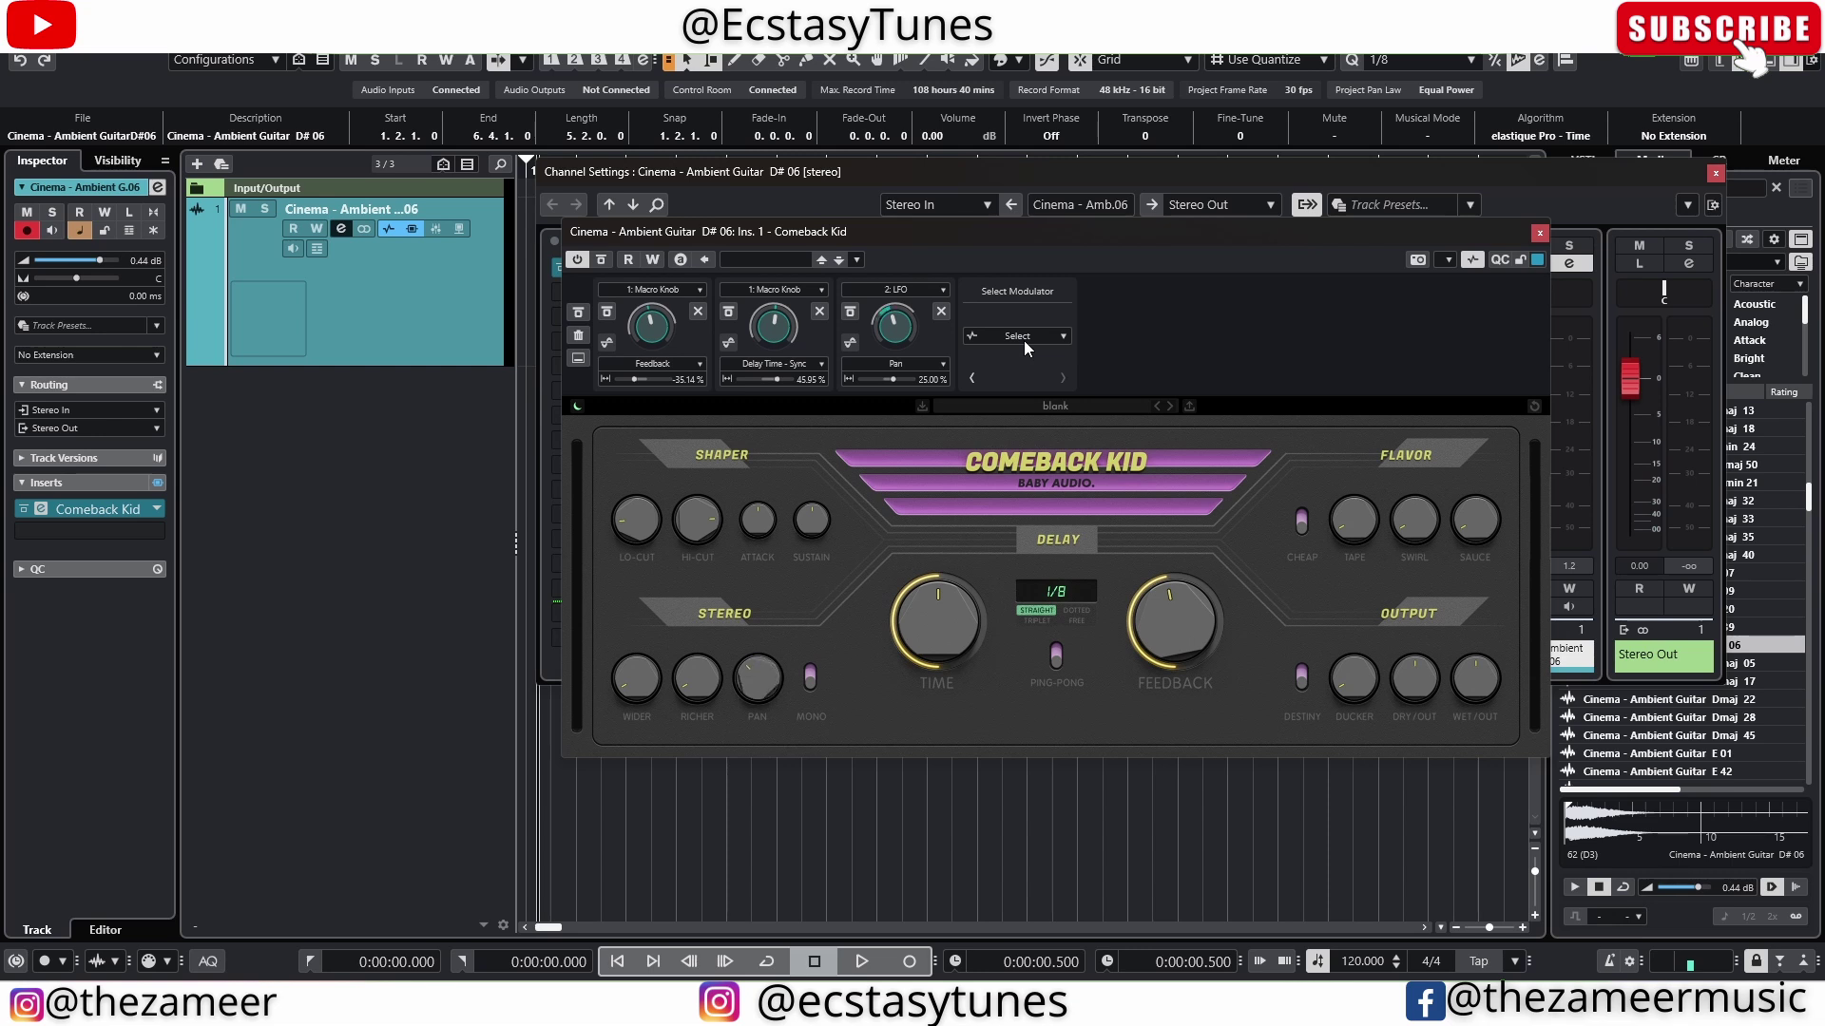
{"action": "left_click", "coordinate": [1026, 338]}
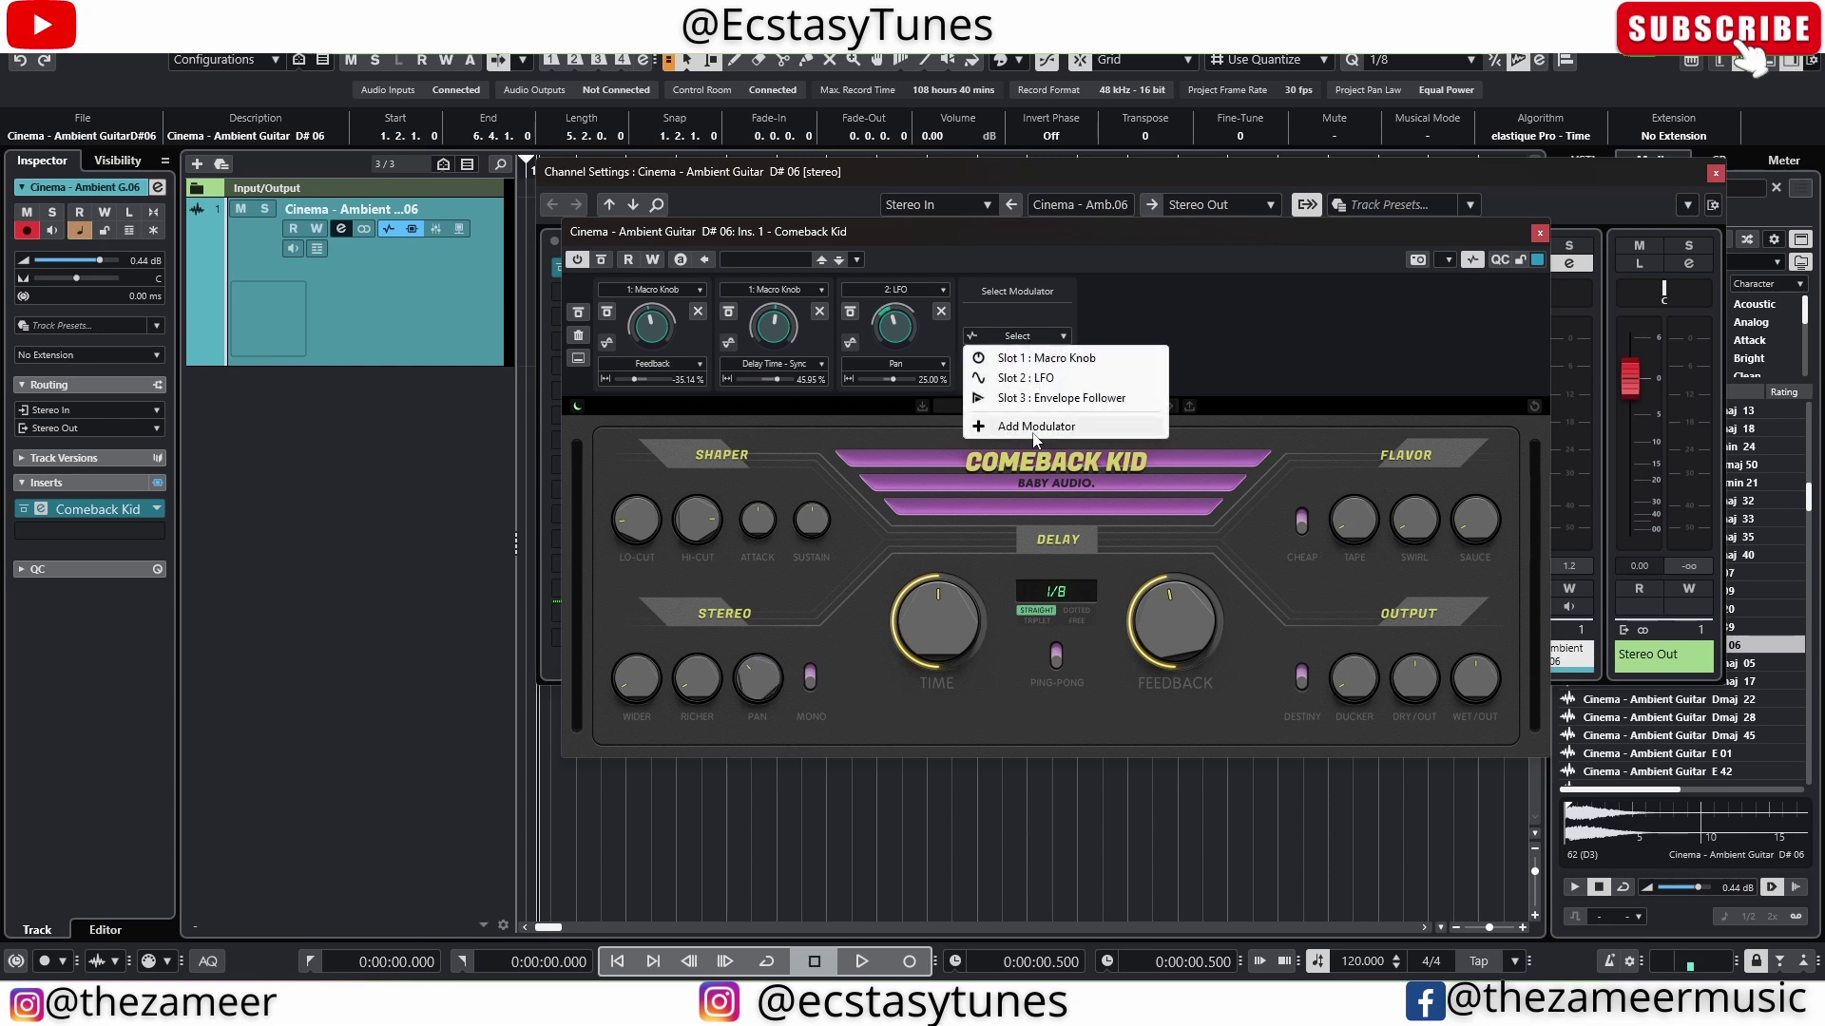
{"action": "left_click", "coordinate": [1034, 426]}
{"action": "left_click", "coordinate": [1327, 534]}
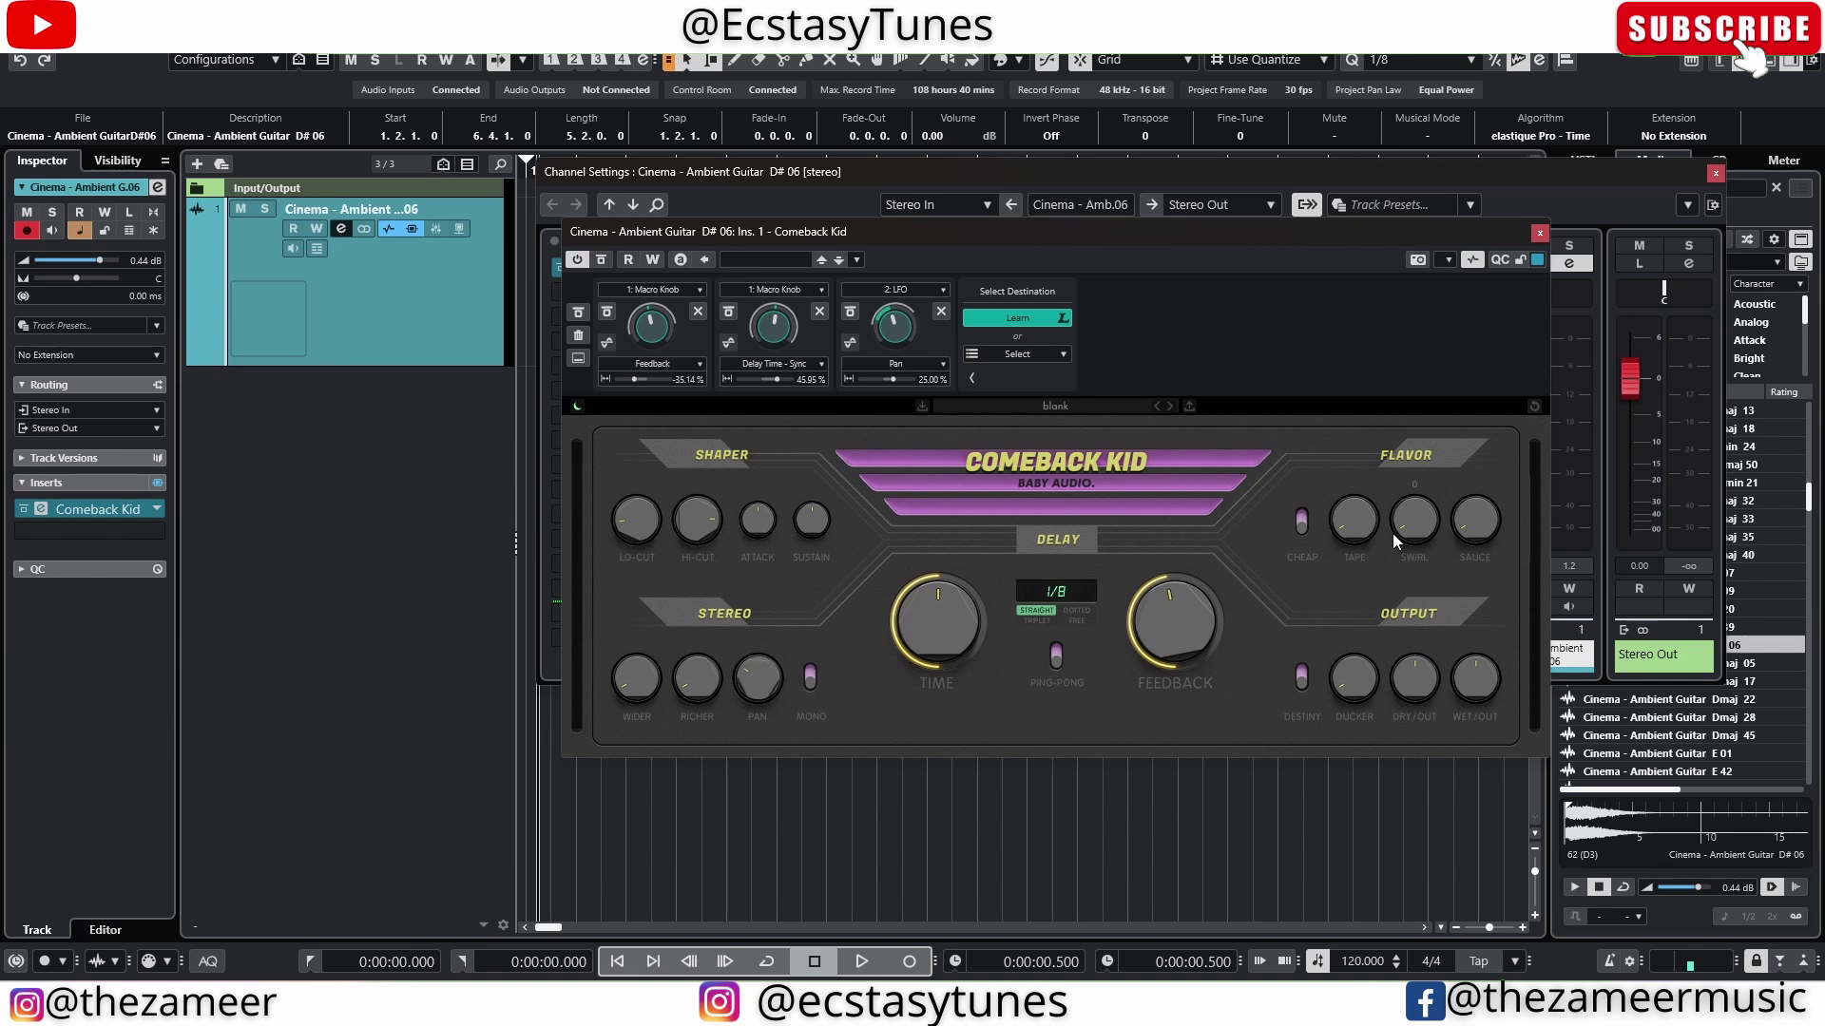
{"action": "left_click", "coordinate": [1410, 509]}
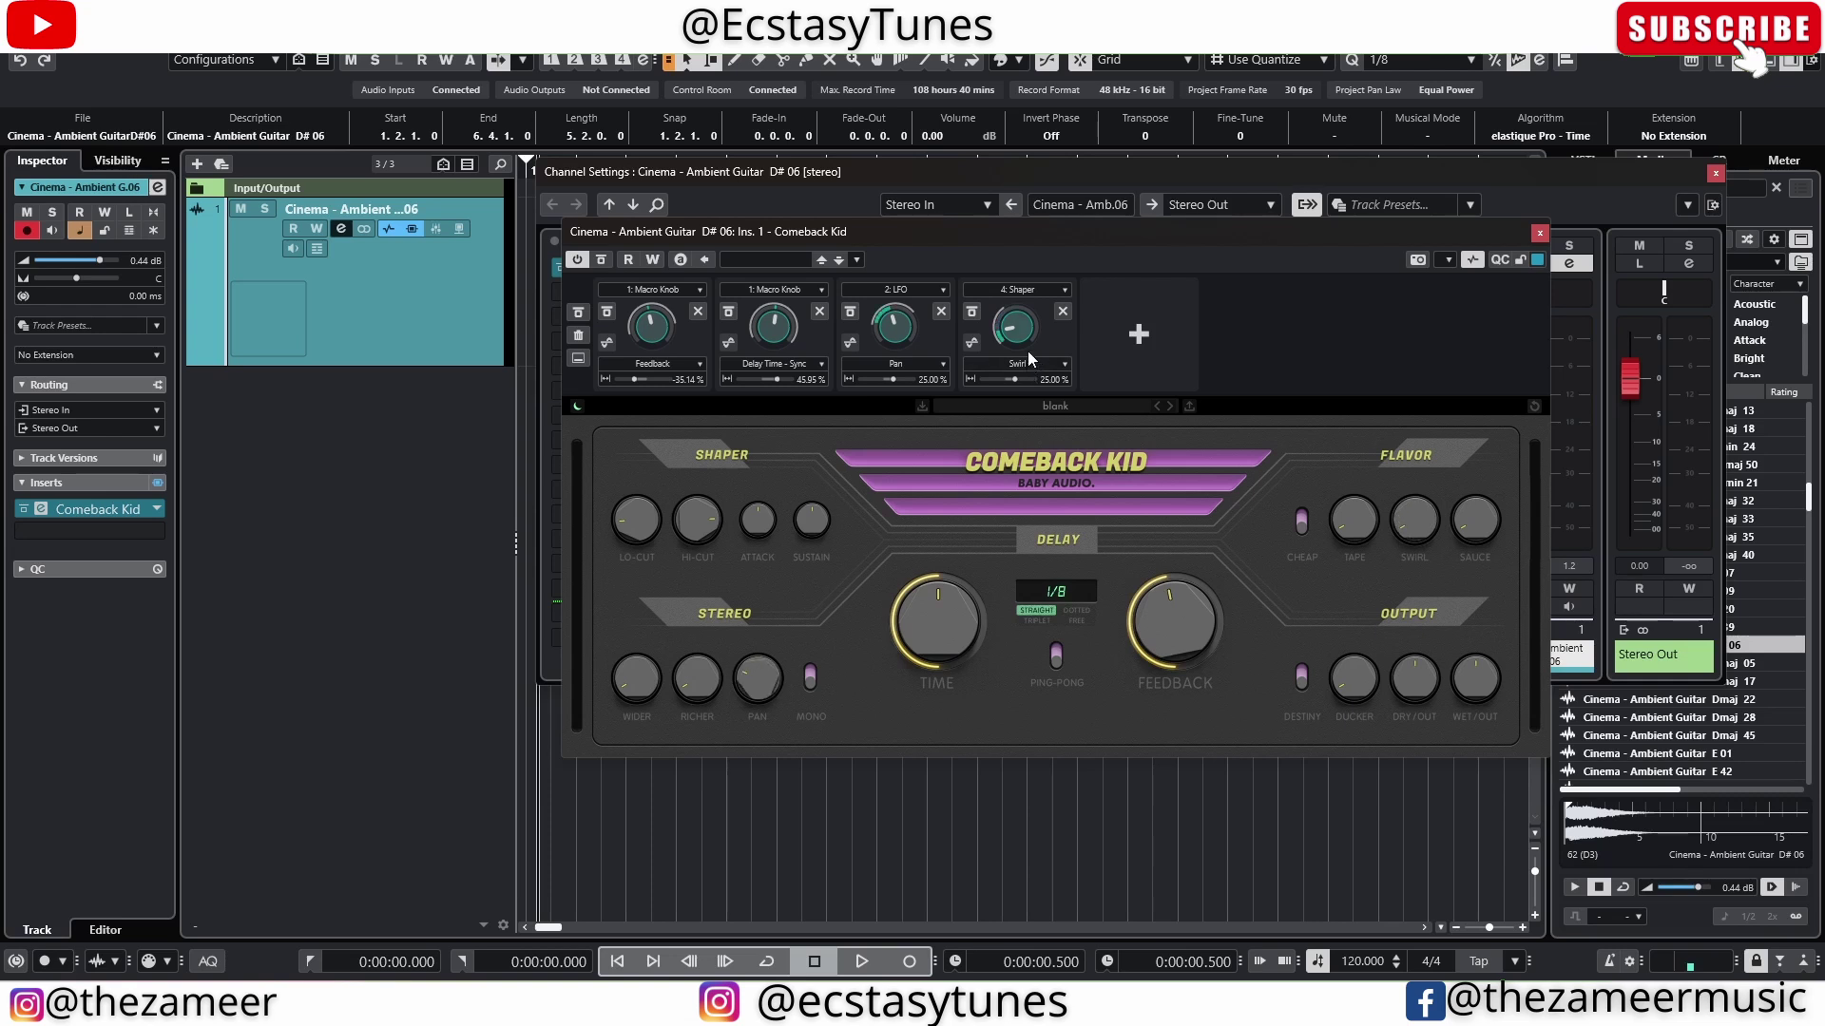
{"action": "left_click_drag", "start_coordinate": [1032, 378], "coordinate": [1006, 378]}
Reshape the Shaper's curve by adding a low point just after the peak and moving the lowest point later and slightly up.
{"action": "left_click", "coordinate": [1064, 290]}
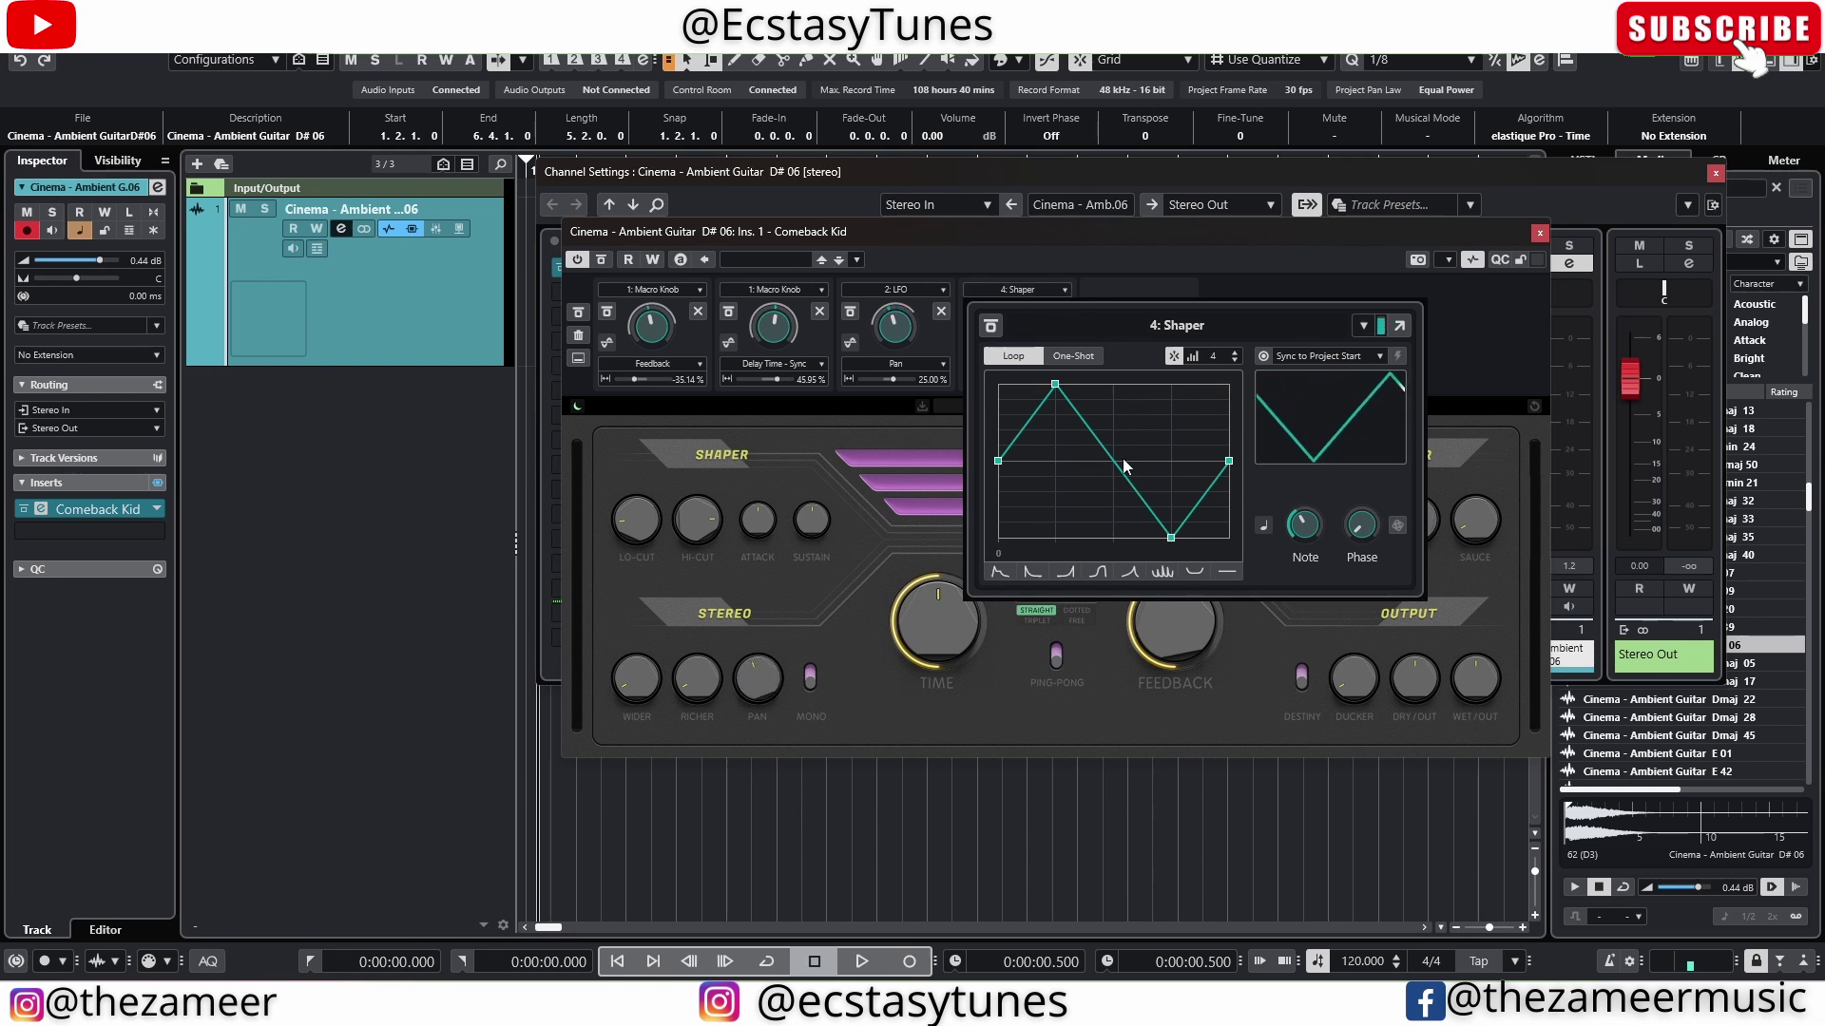
{"action": "left_click_drag", "start_coordinate": [1114, 467], "coordinate": [1067, 489]}
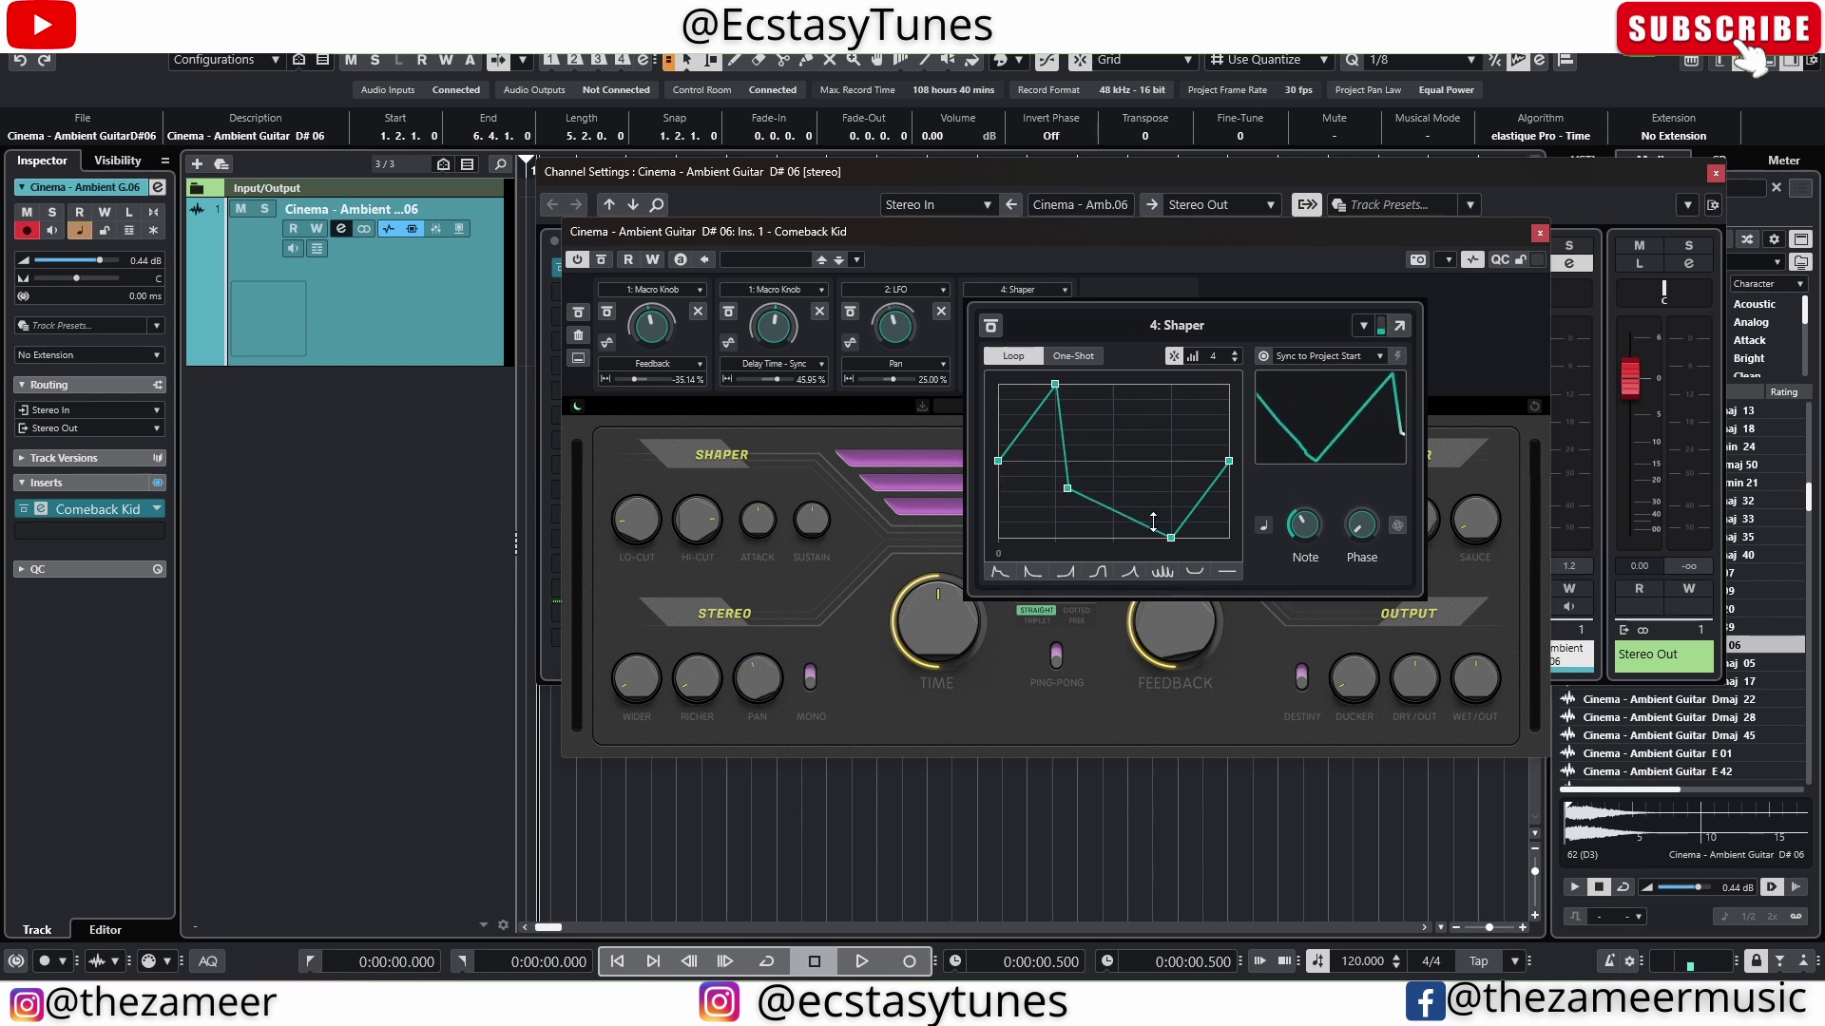
{"action": "left_click_drag", "start_coordinate": [1171, 542], "coordinate": [1209, 513]}
View the Macro Knob and LFO editors from the Comeback Kid window, and open the modulator selection in the next free slot.
{"action": "left_click", "coordinate": [795, 293]}
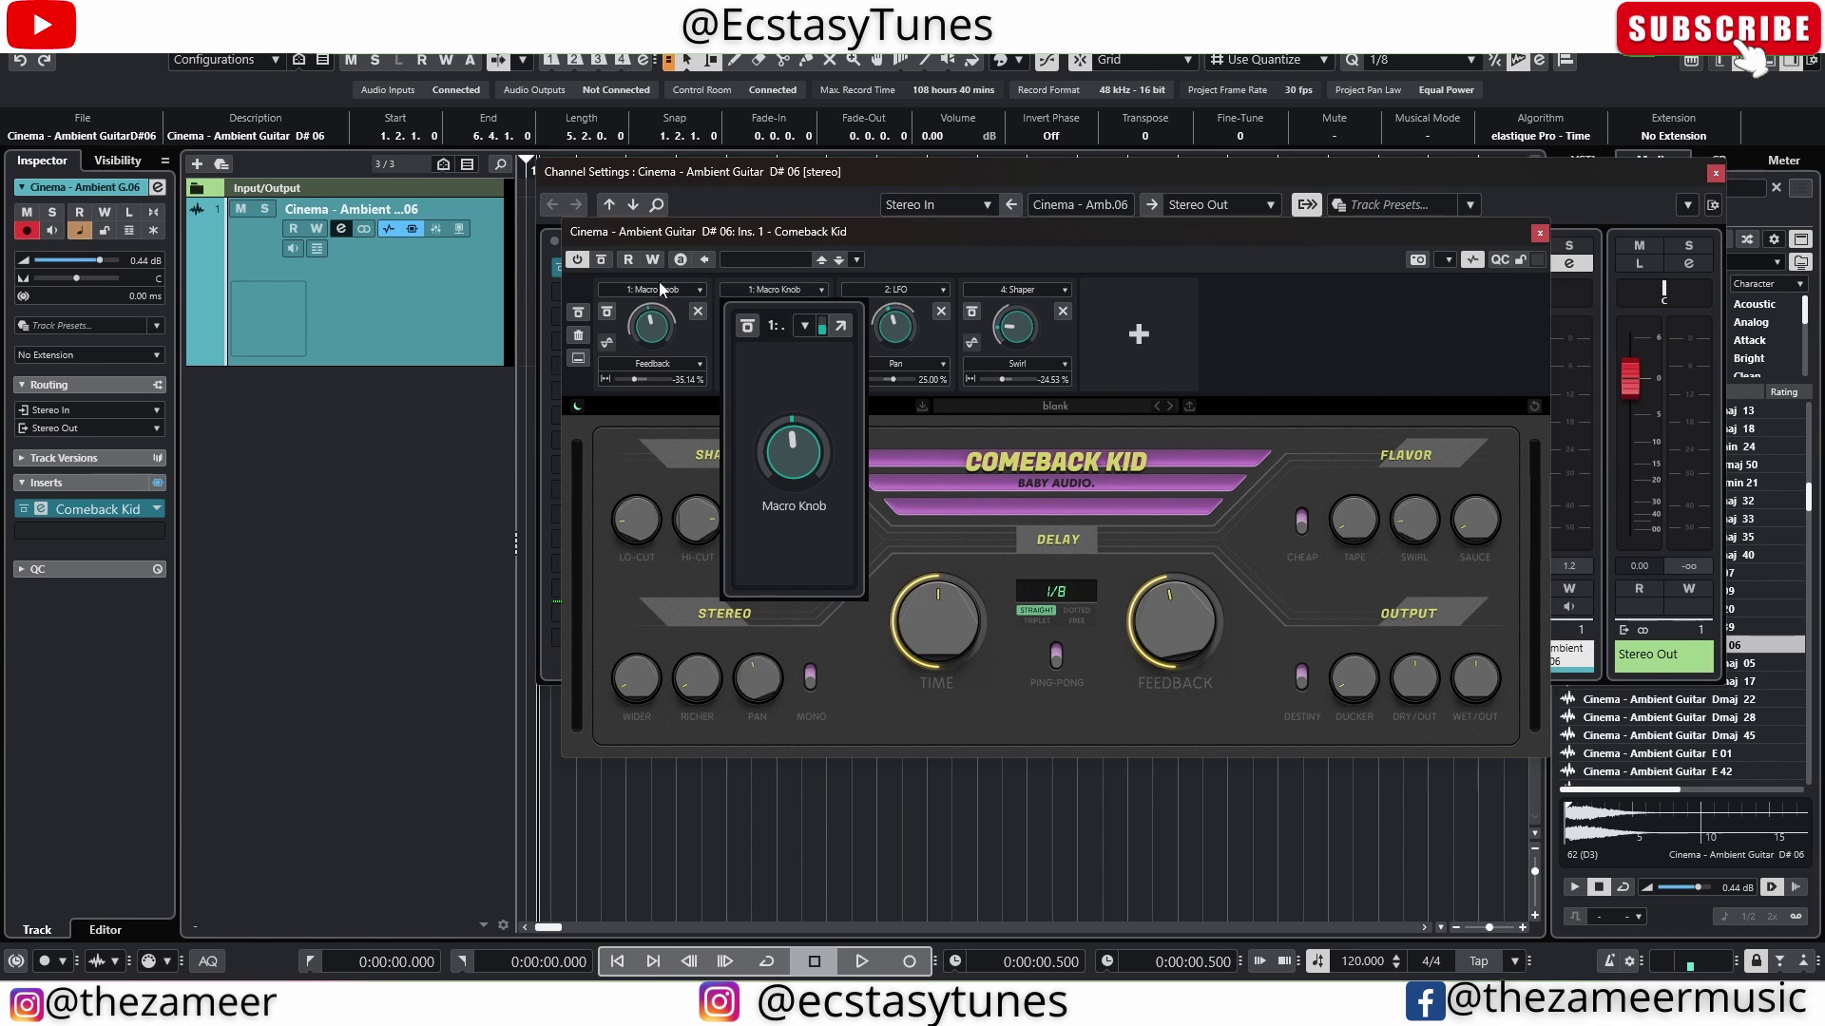
{"action": "left_click", "coordinate": [880, 291]}
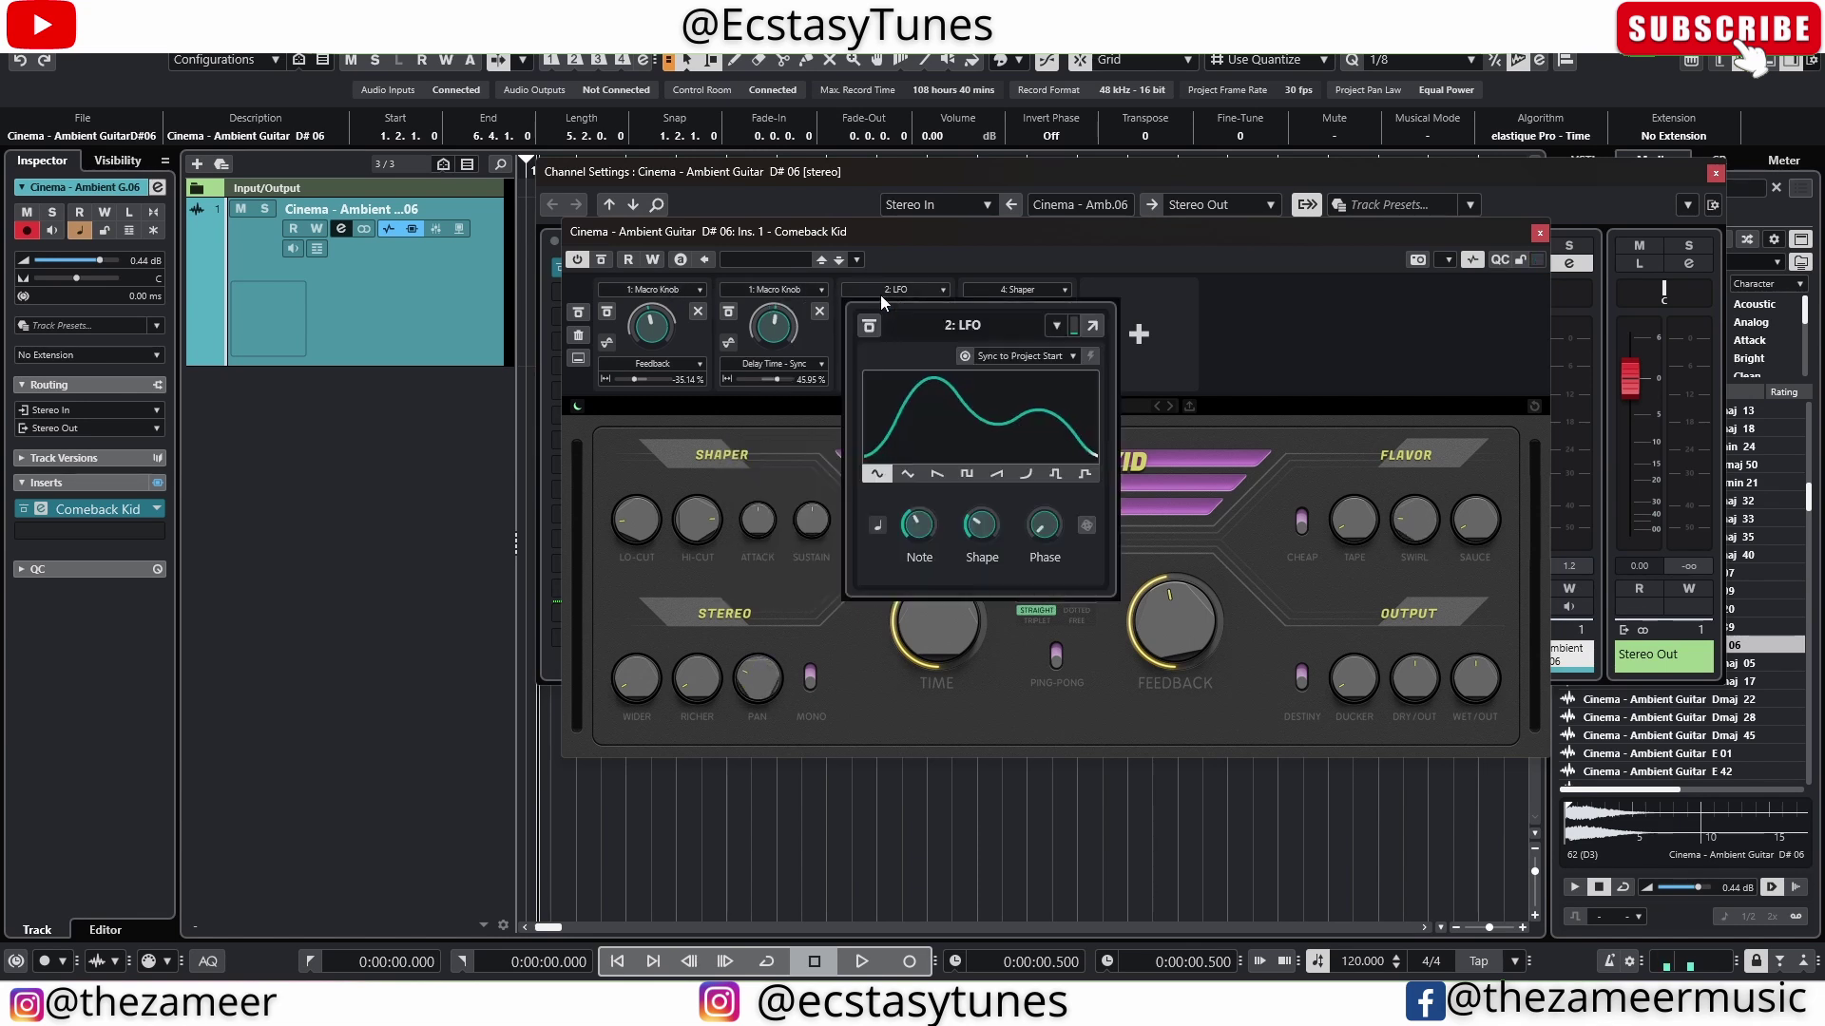
{"action": "left_click", "coordinate": [1016, 289]}
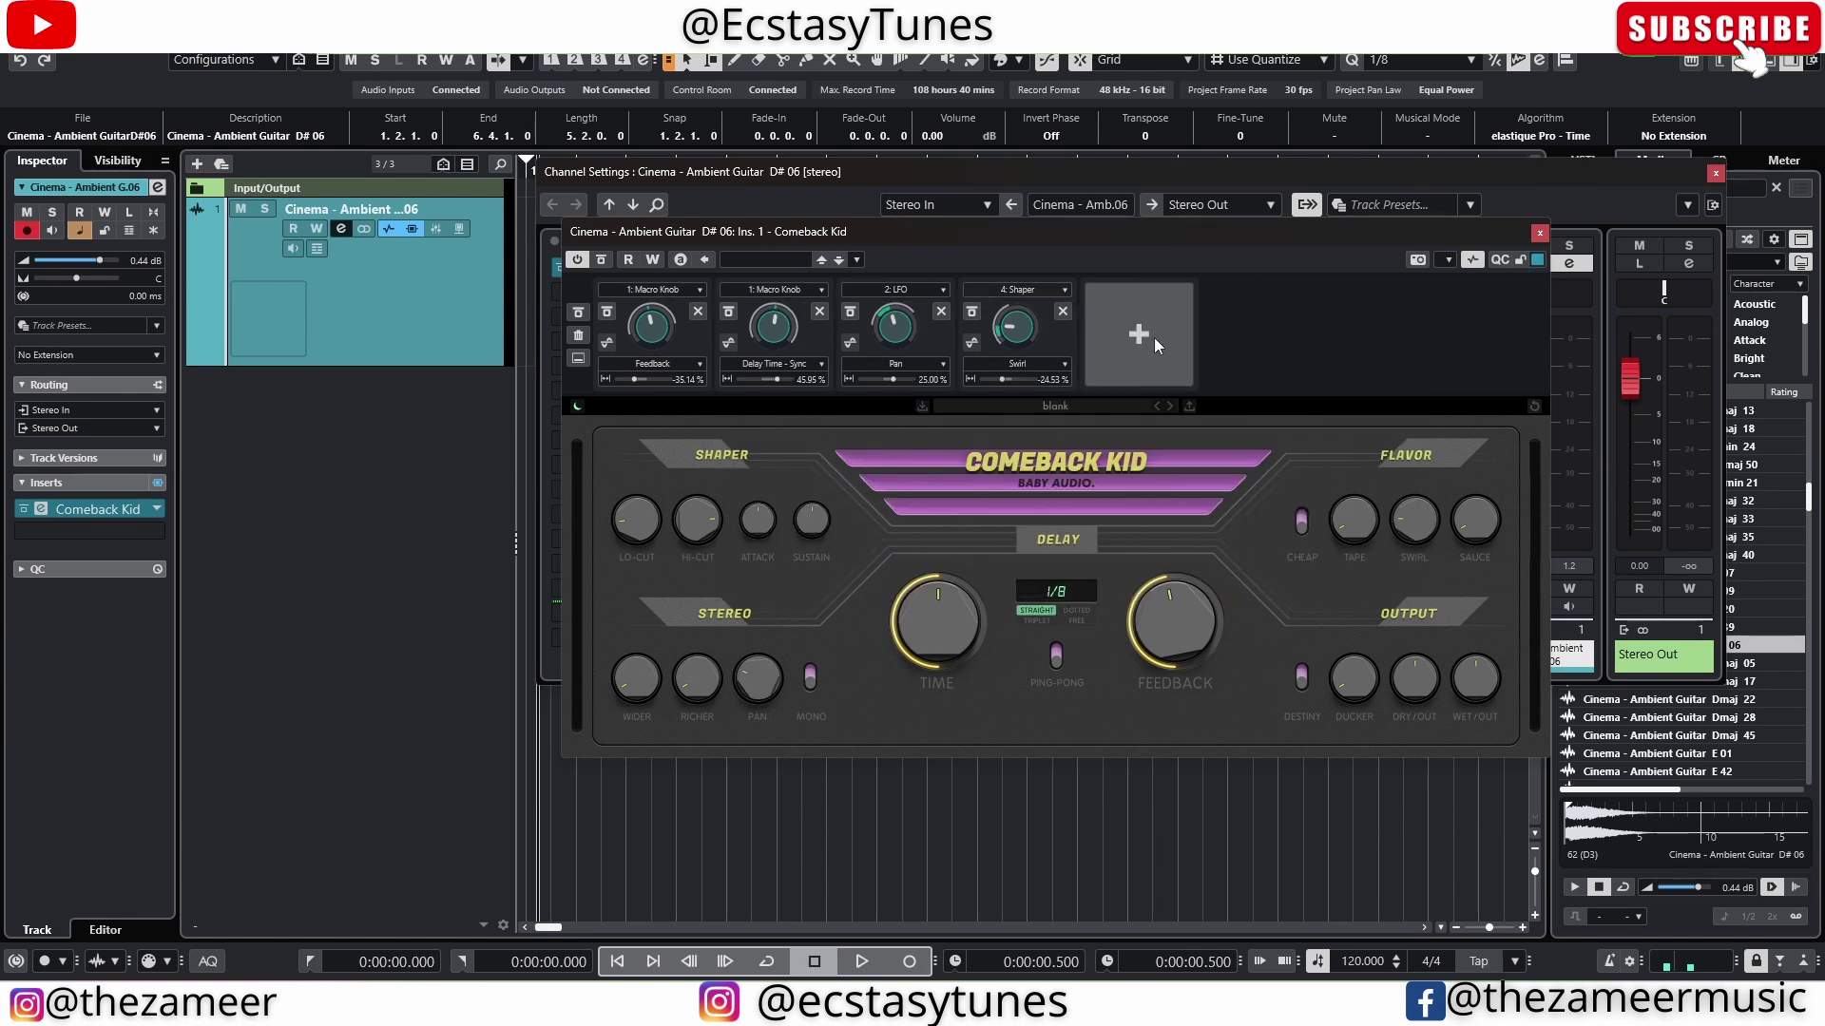
{"action": "left_click", "coordinate": [1152, 339]}
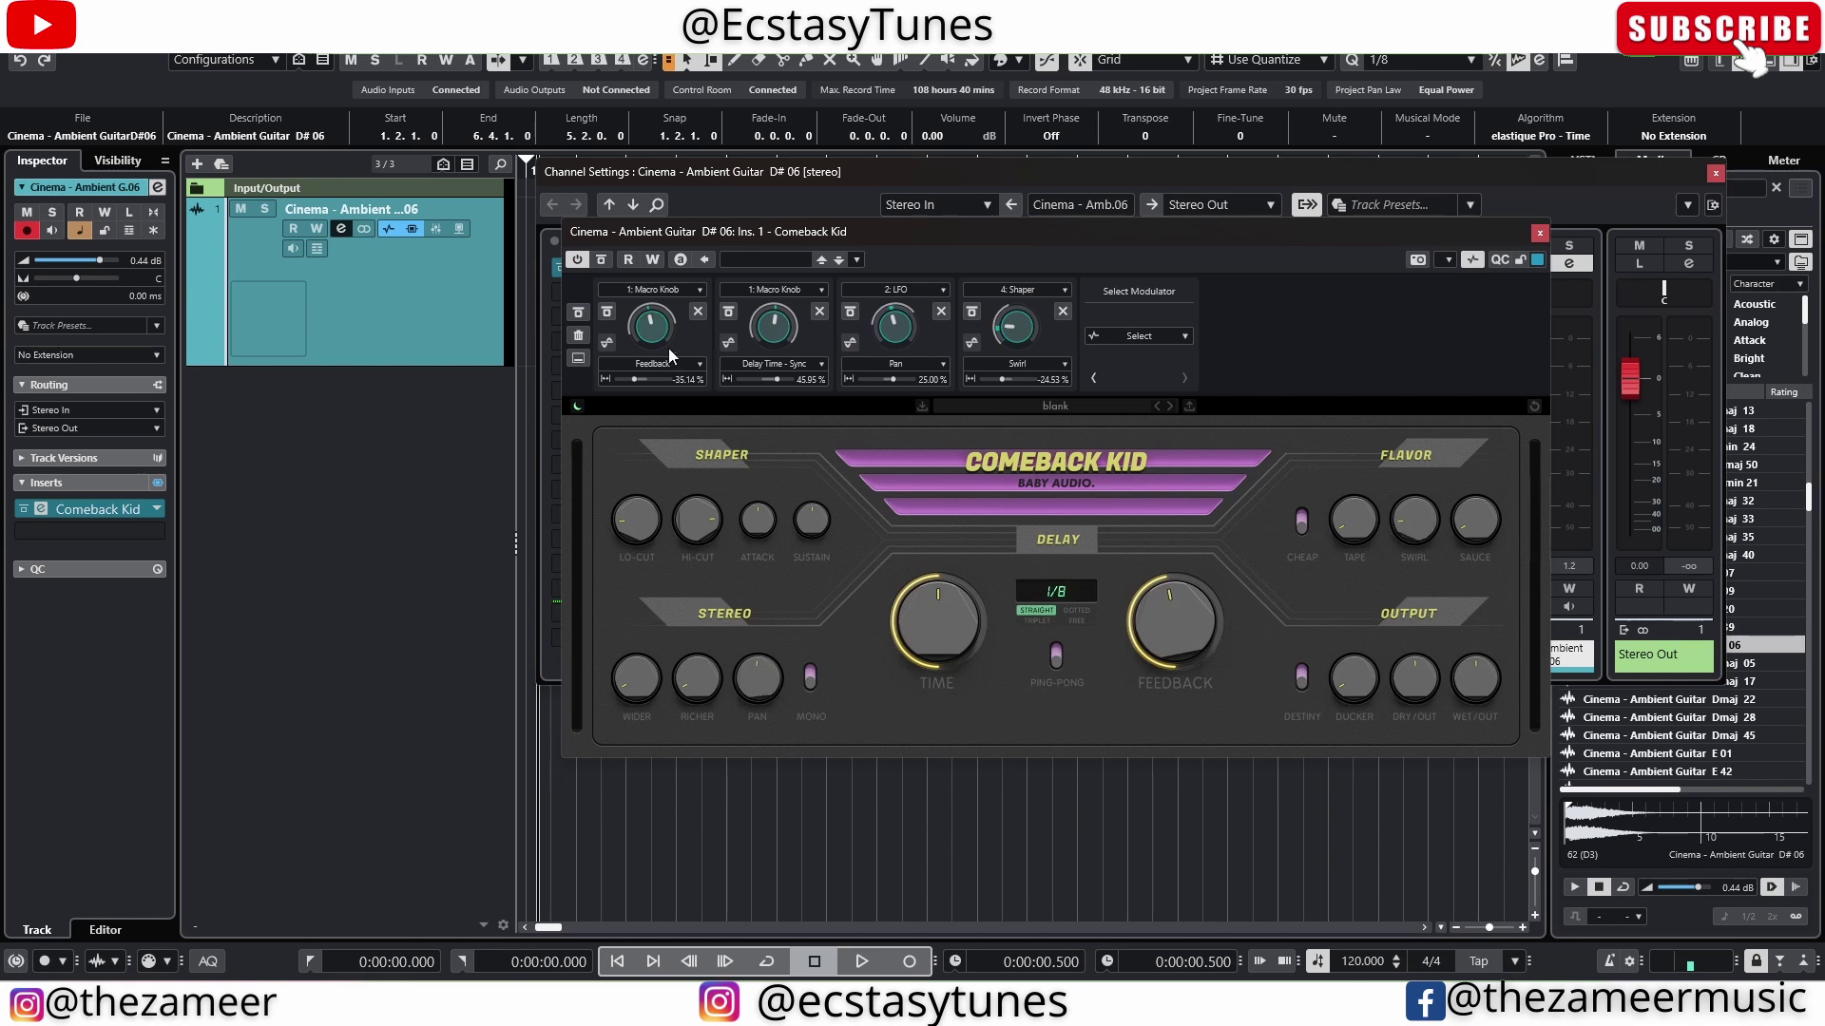
Hide the plug-in's modulator section and close the channel settings and Comeback Kid windows.
{"action": "left_click", "coordinate": [1475, 261]}
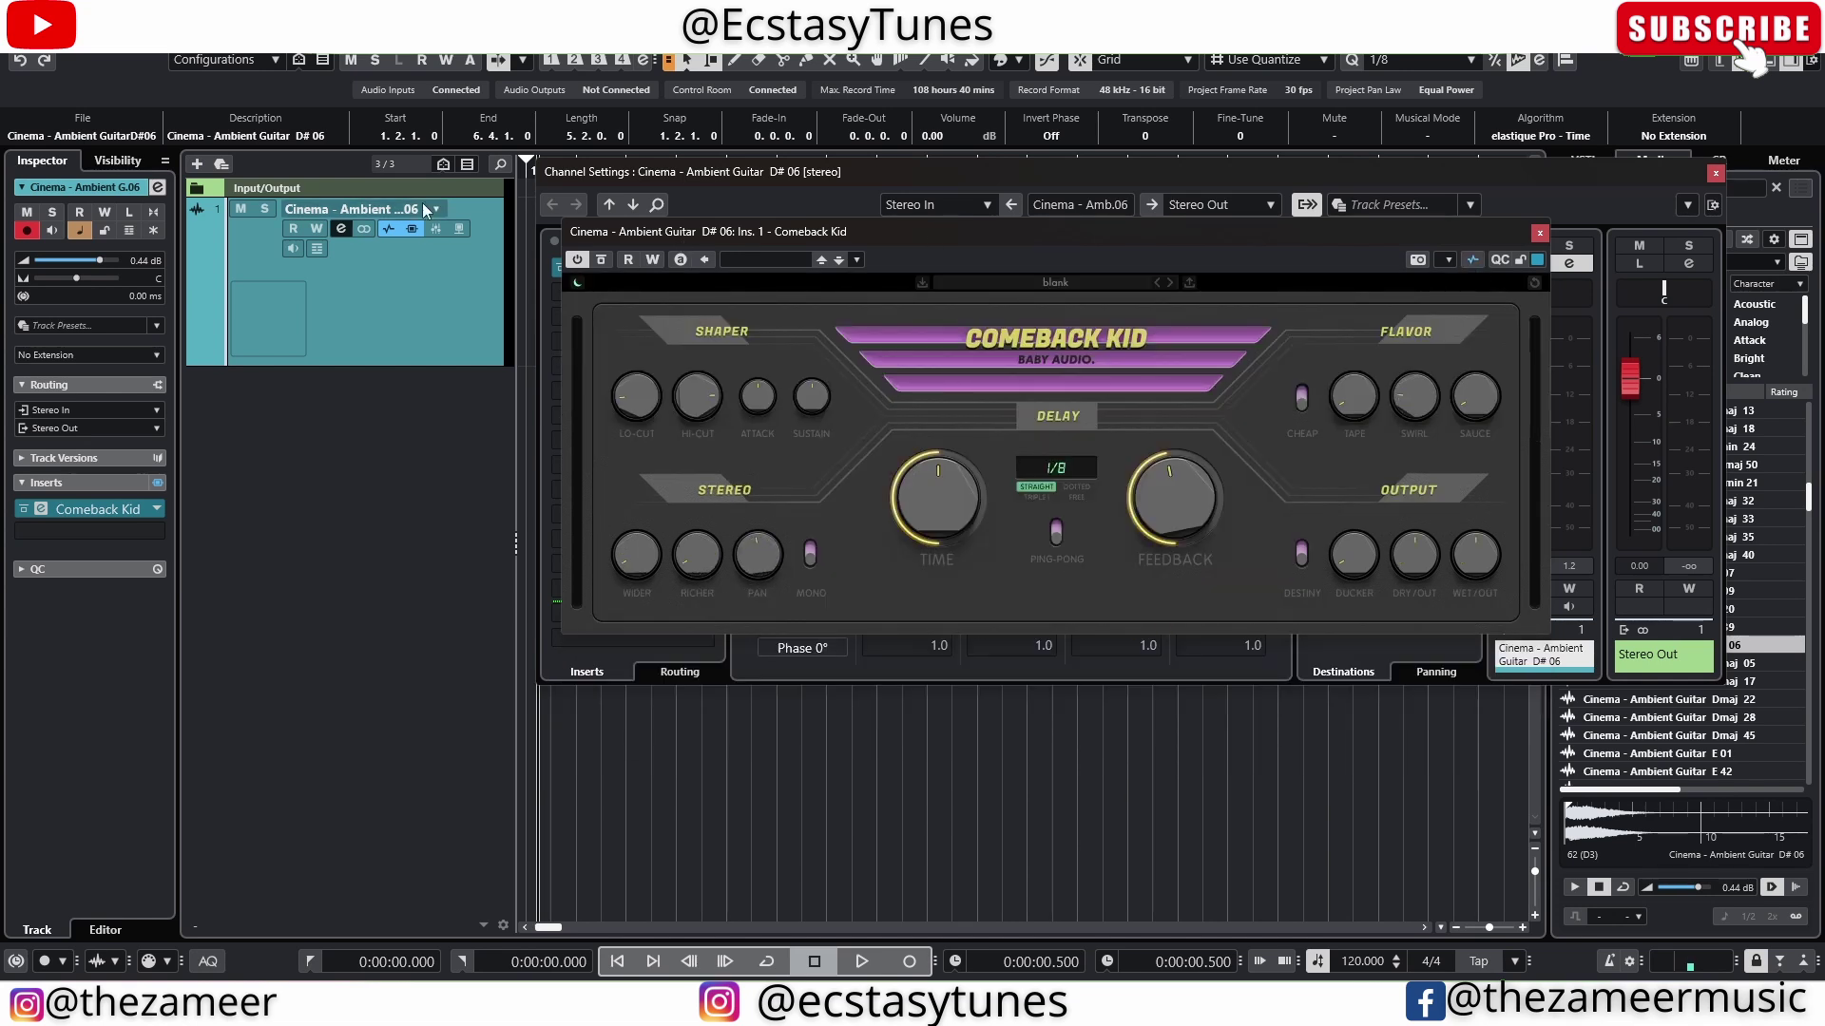
{"action": "left_click", "coordinate": [1715, 174]}
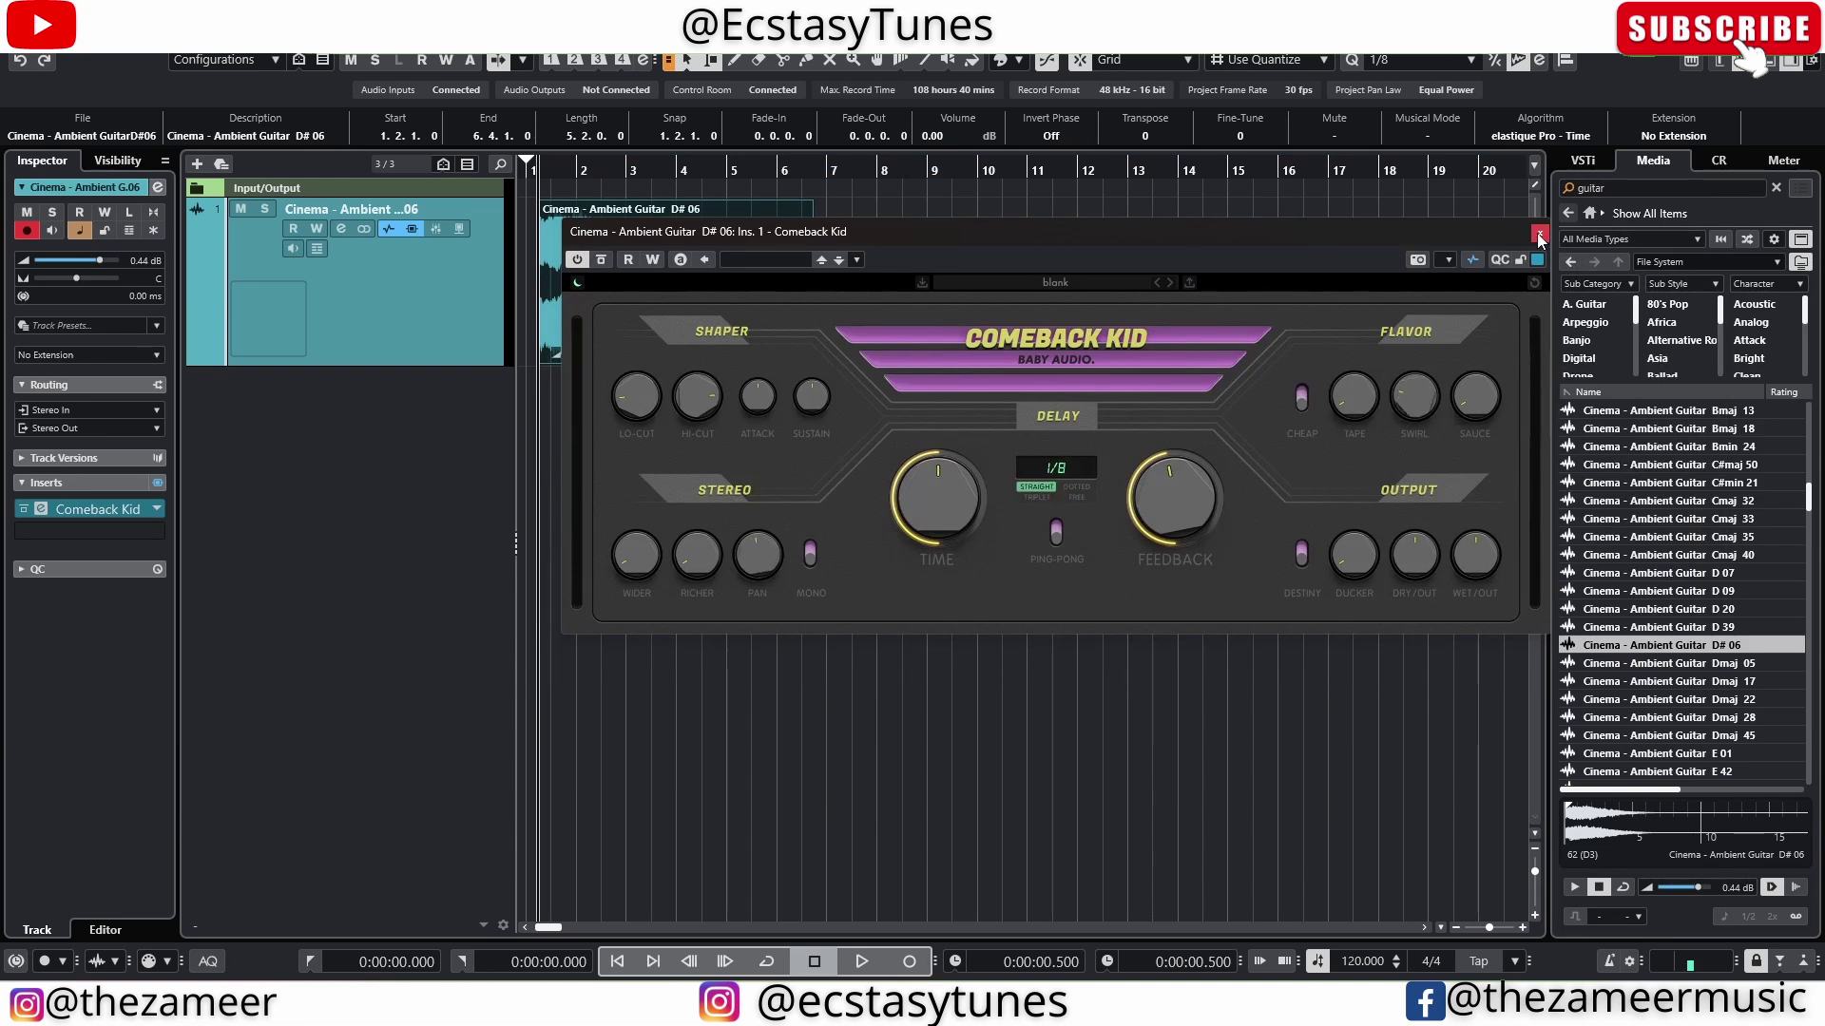
{"action": "left_click", "coordinate": [1540, 234]}
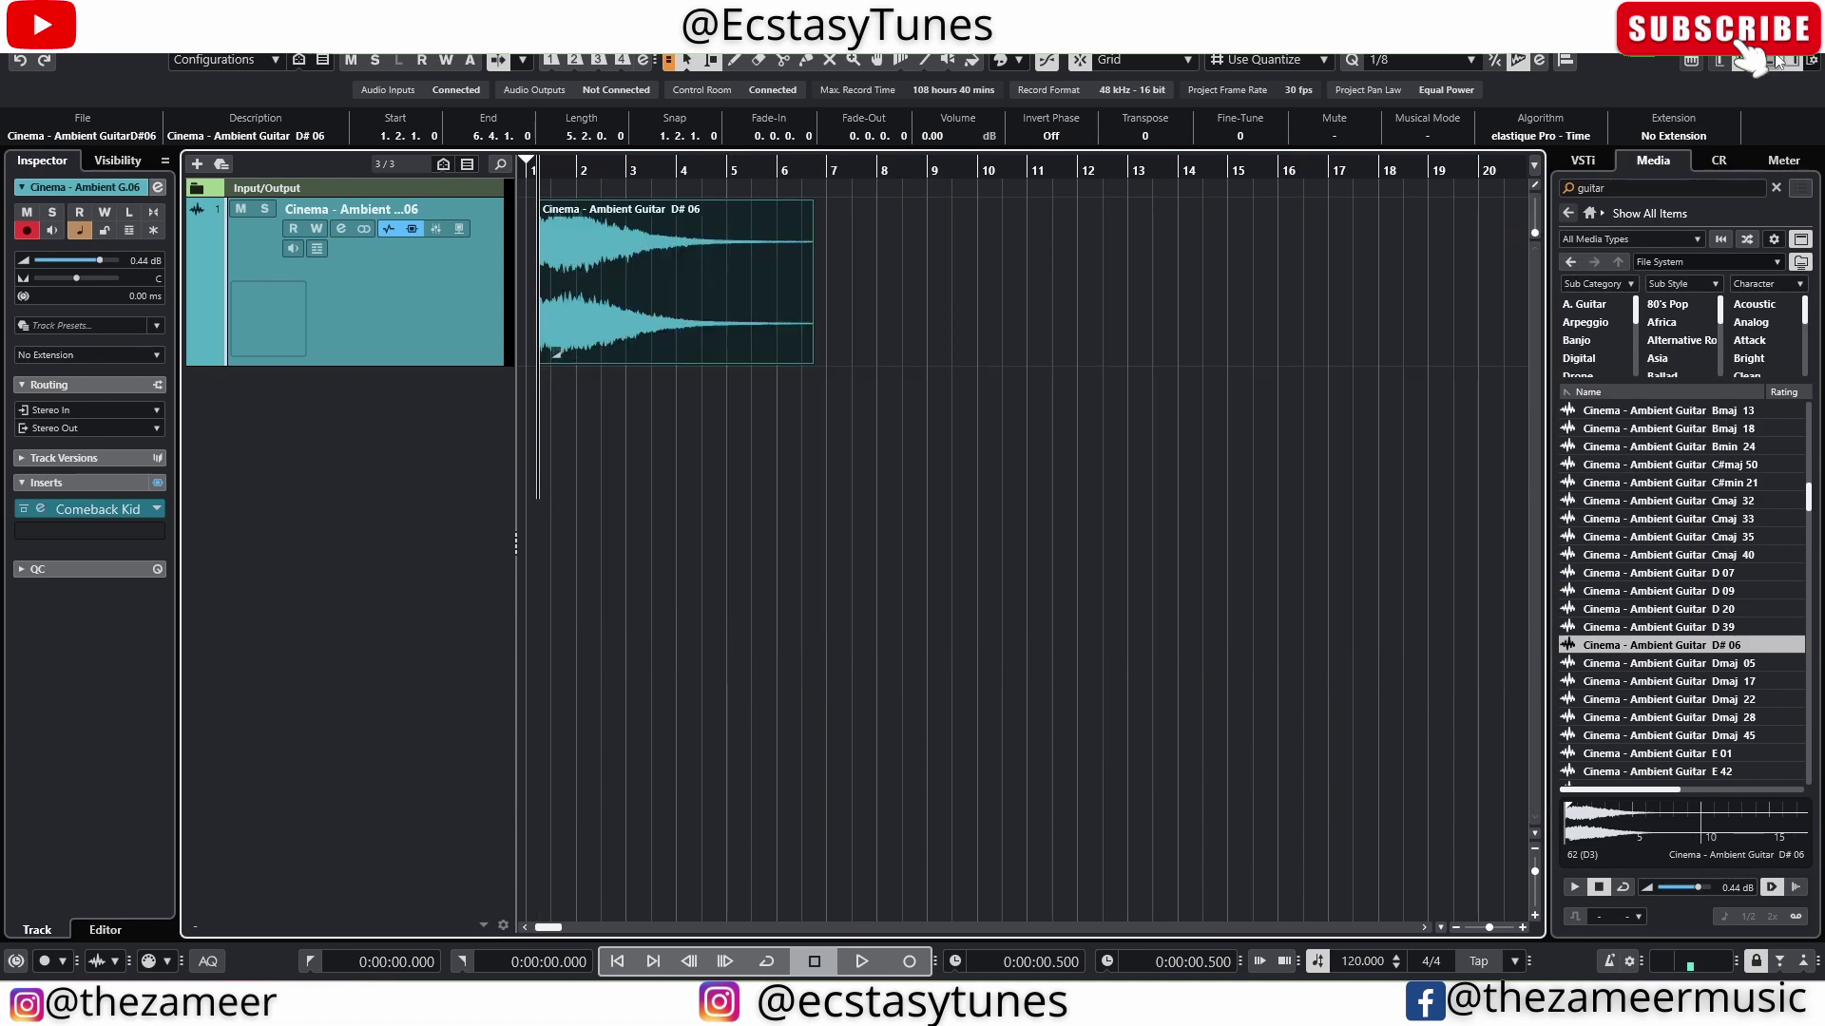
Open the track's Macro Knob modulator in its own window above the arrangement, and hide the lower zone's modulators.
{"action": "key", "text": "ctrl+alt+e"}
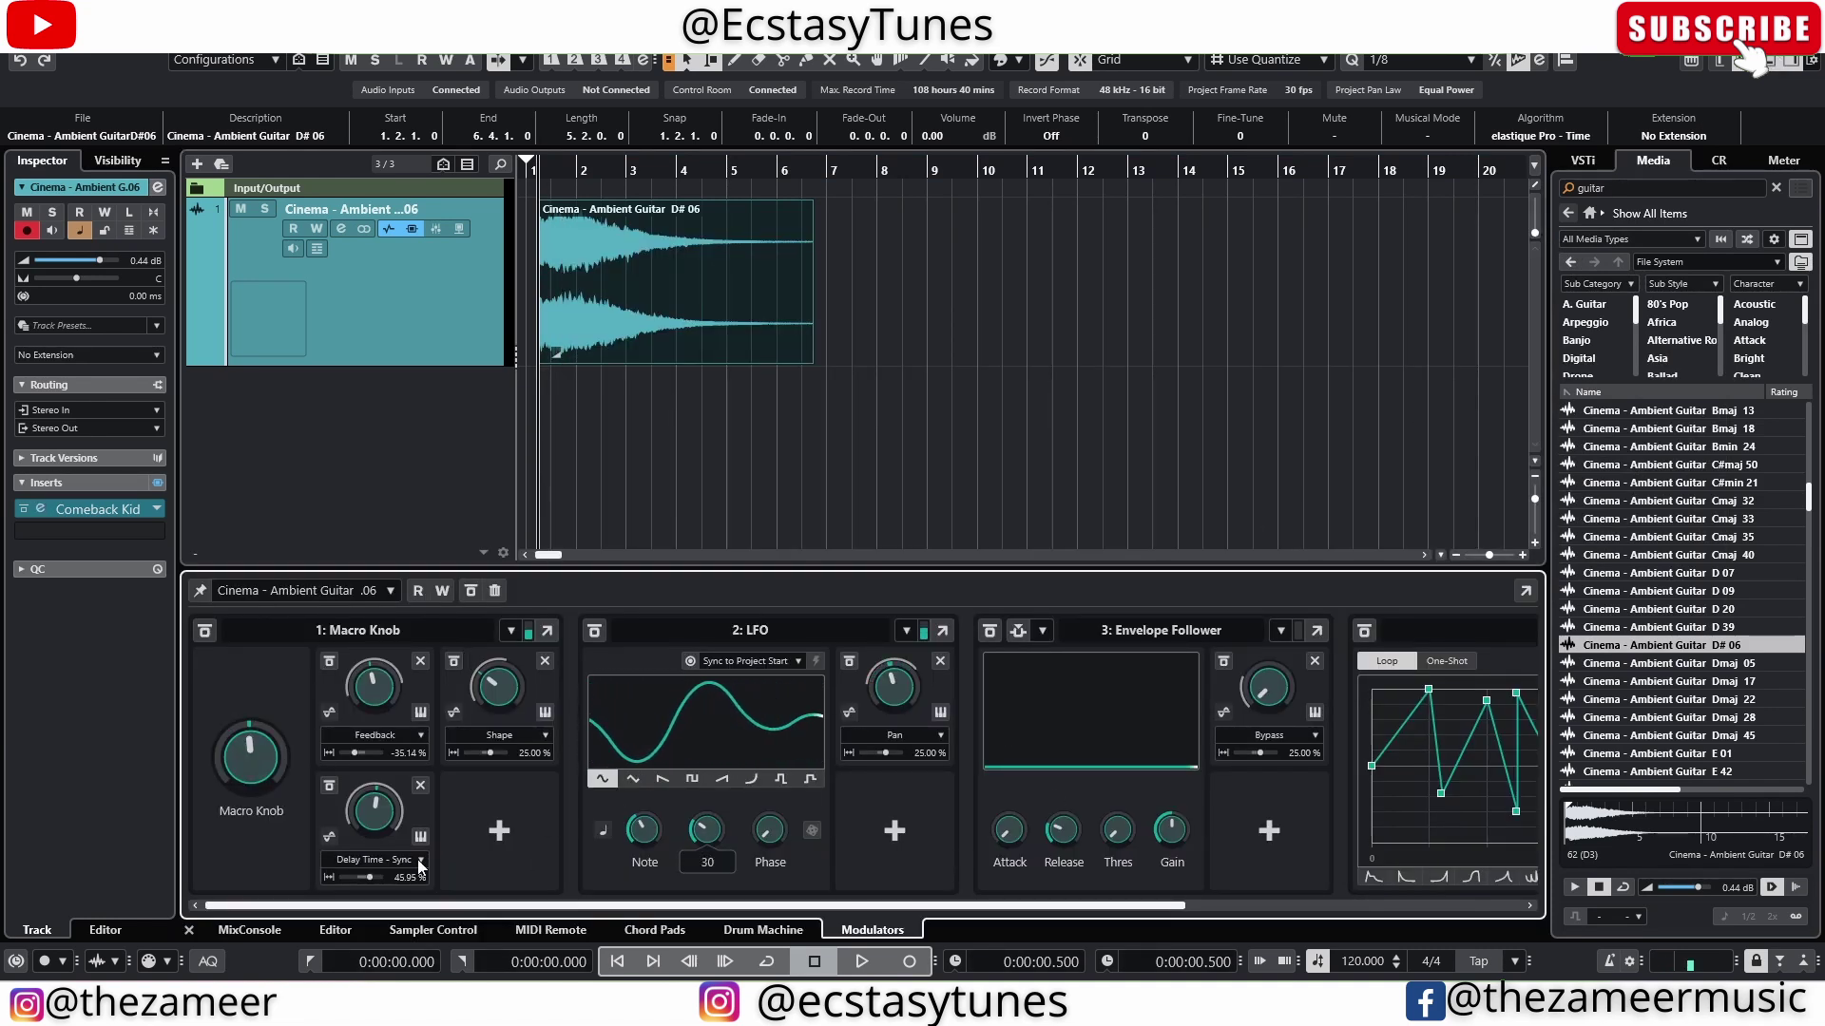
{"action": "left_click", "coordinate": [547, 631]}
{"action": "left_click_drag", "start_coordinate": [975, 332], "coordinate": [1128, 208]}
{"action": "key", "text": "ctrl+alt+e"}
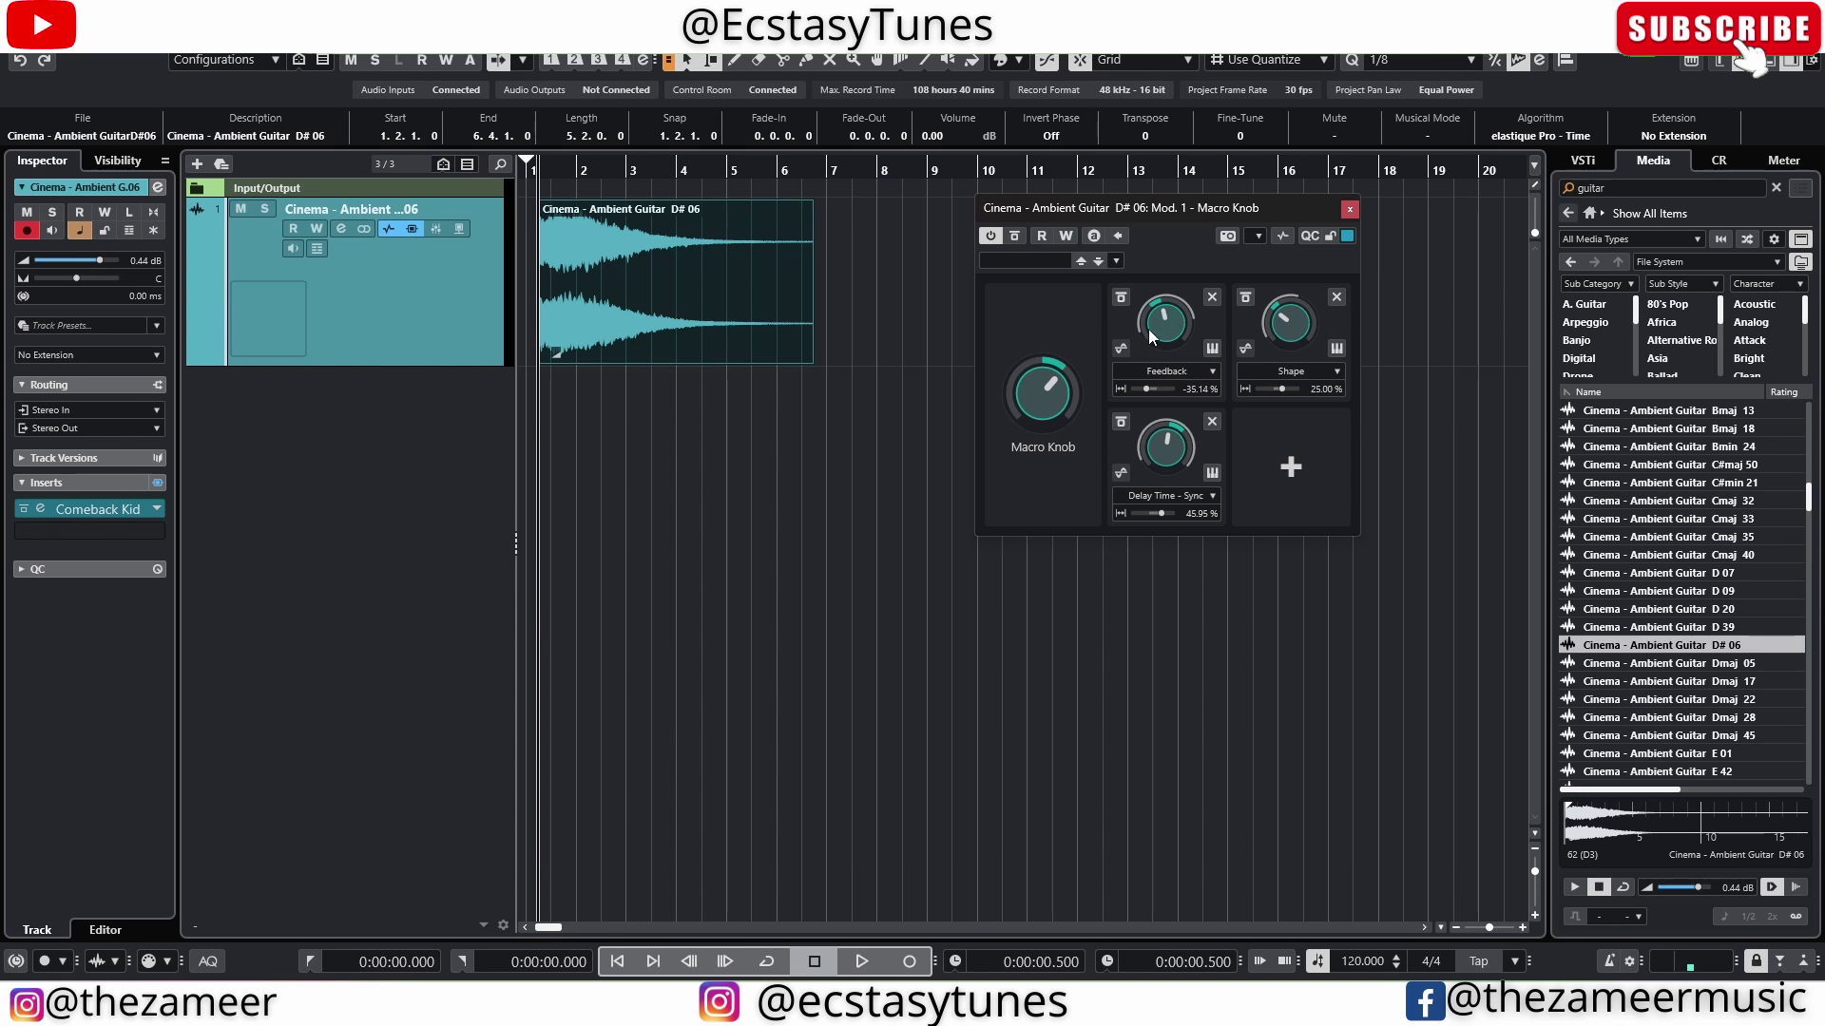
Open the Comeback Kid insert beside the Macro Knob window and turn the Macro Knob up to move its linked parameters.
{"action": "mouse_move", "coordinate": [1026, 393]}
{"action": "left_click", "coordinate": [69, 511]}
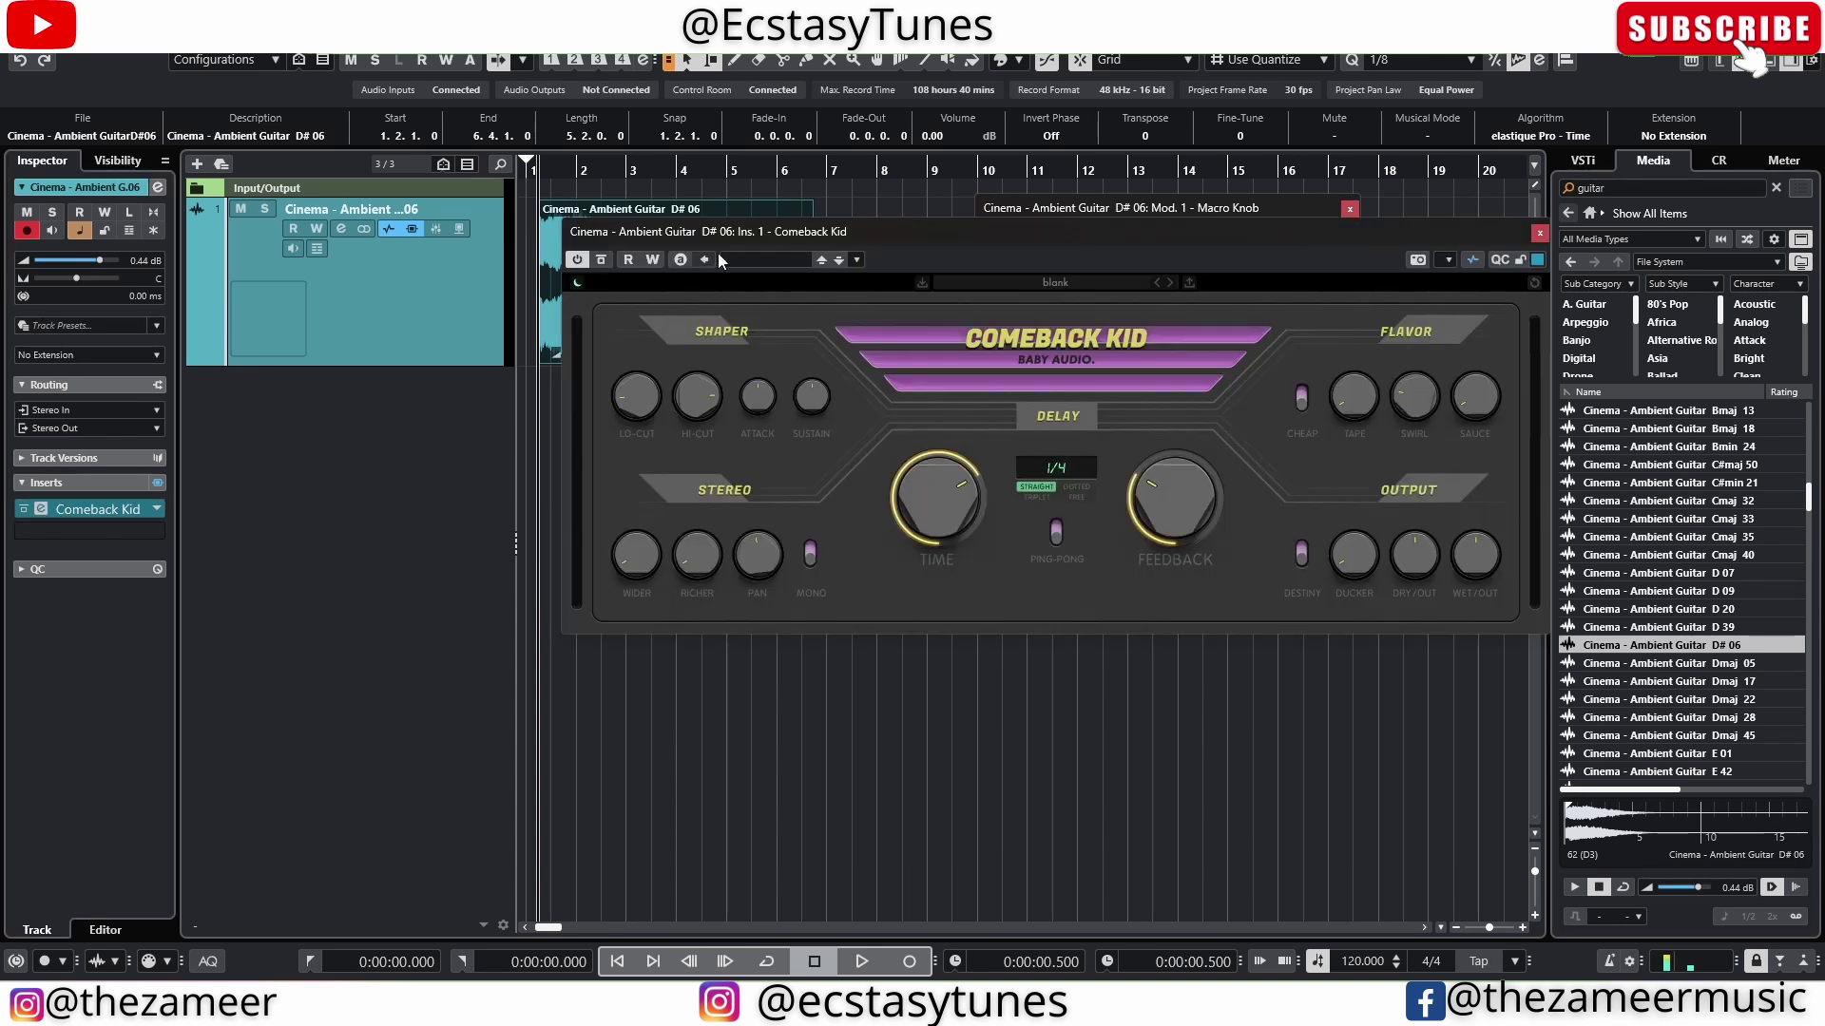
{"action": "left_click_drag", "start_coordinate": [901, 234], "coordinate": [513, 480]}
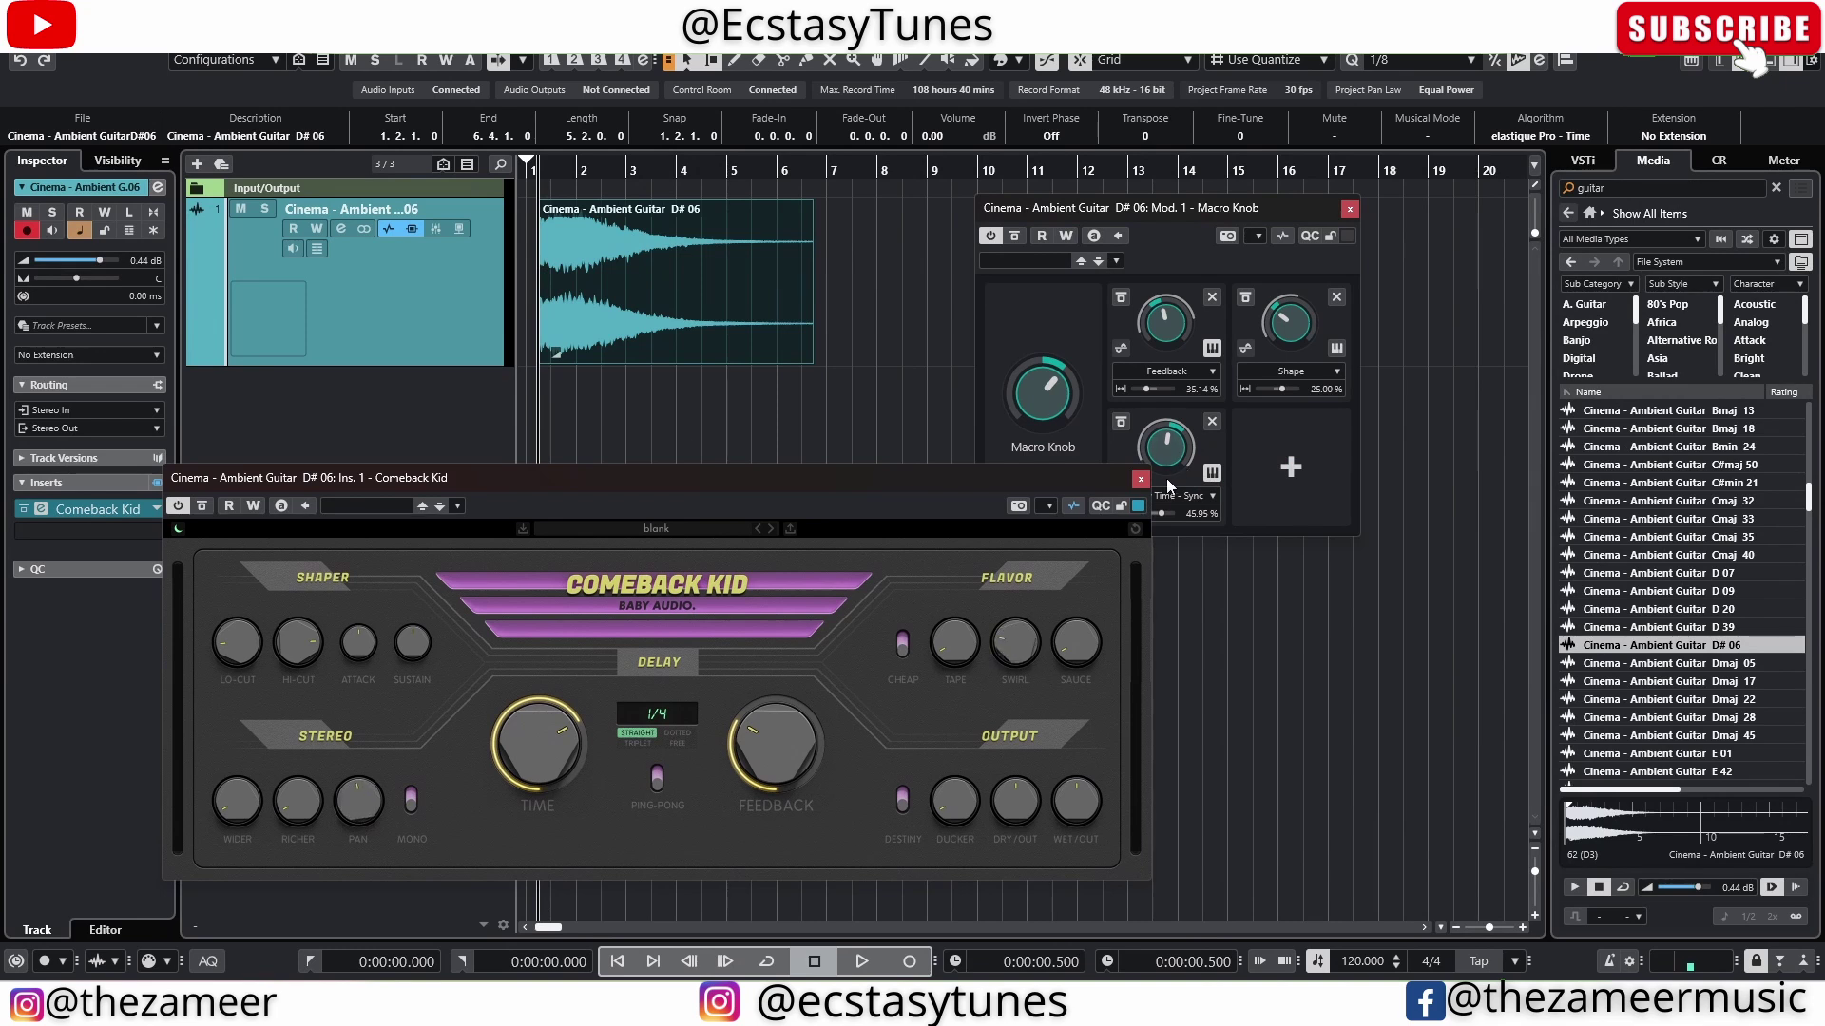
{"action": "left_click", "coordinate": [1122, 371]}
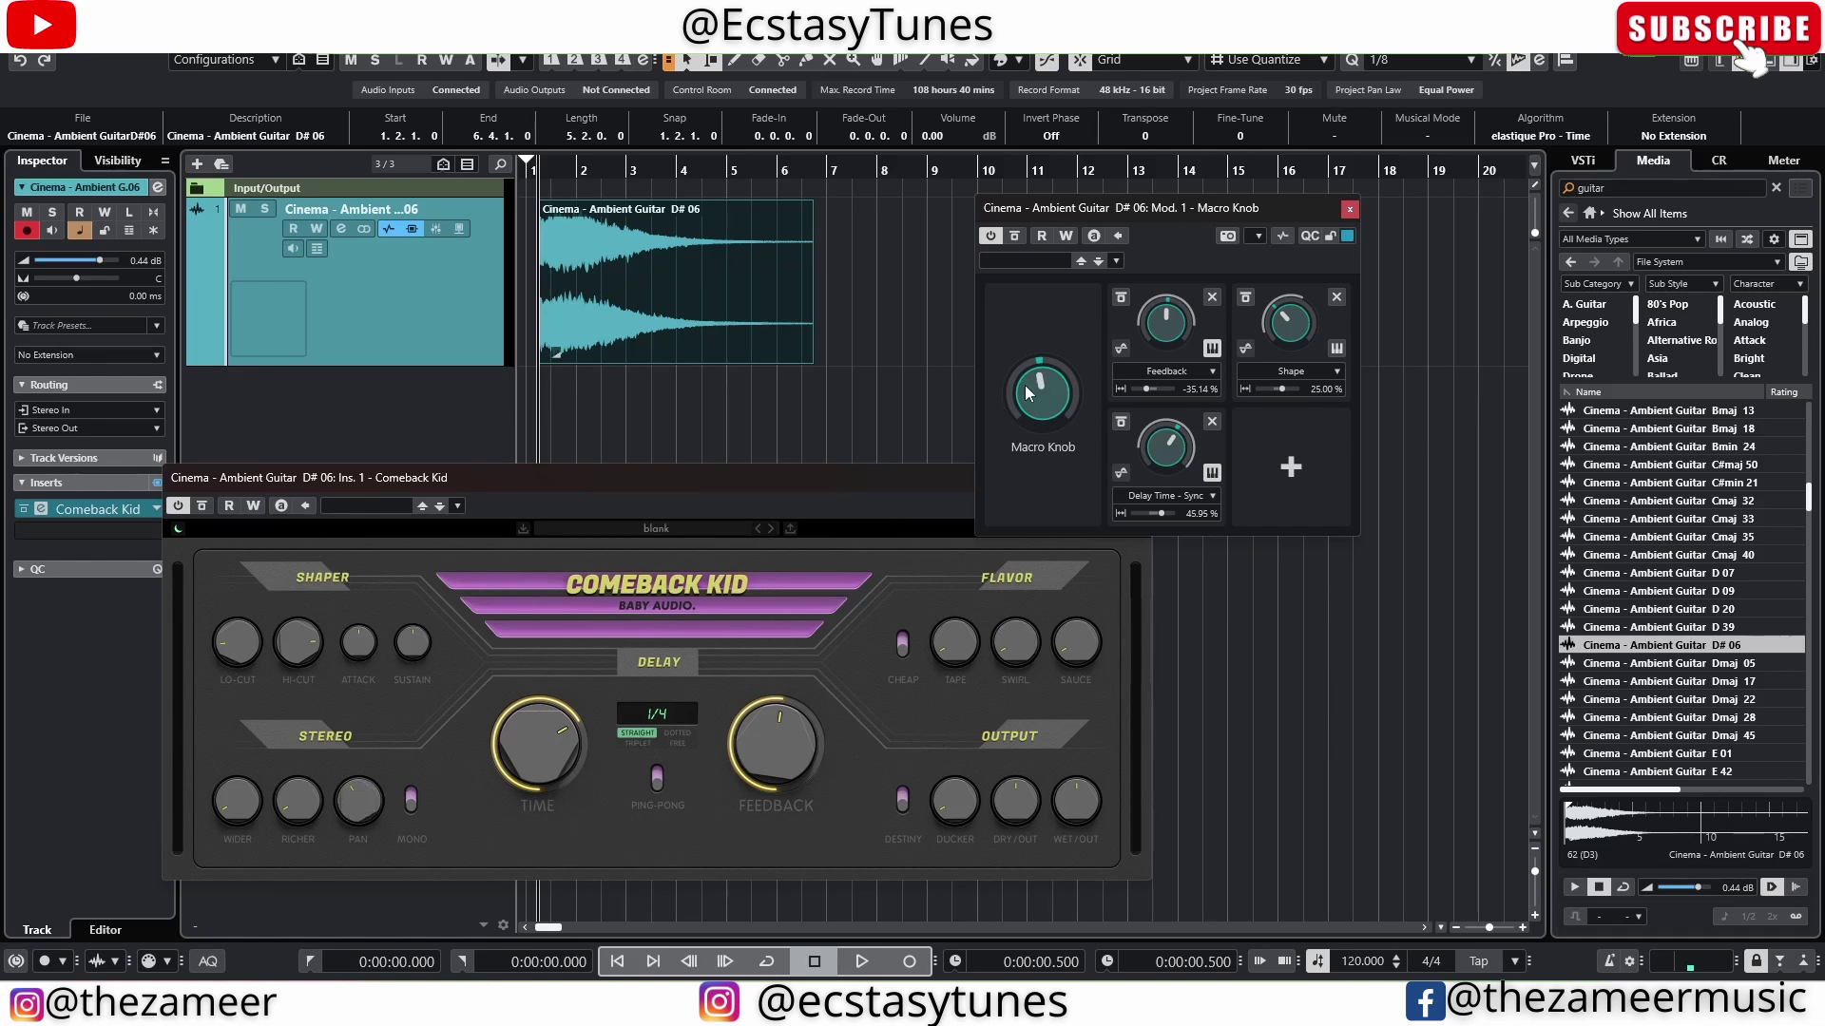
{"action": "left_click_drag", "start_coordinate": [1025, 385], "coordinate": [1035, 344]}
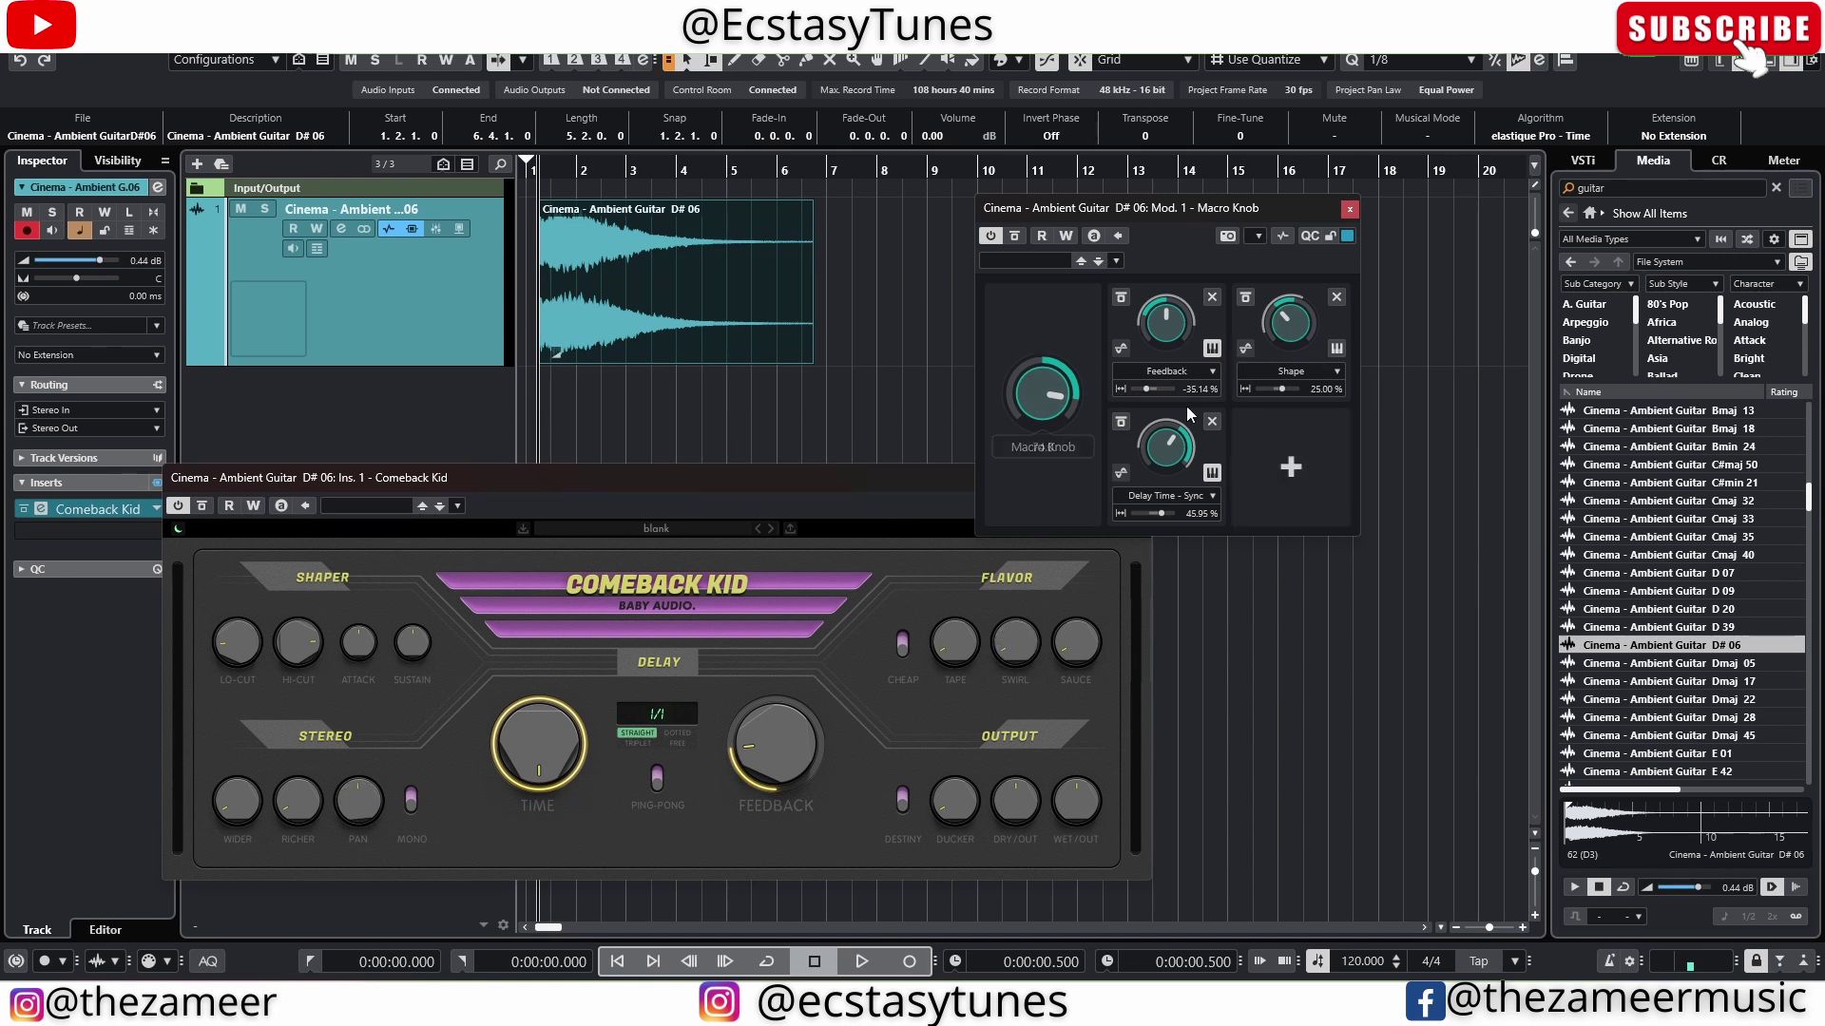
Add Sauce as the Macro Knob's fourth destination using Learn, view the second destination page, and turn the knob down.
{"action": "left_click", "coordinate": [1277, 448]}
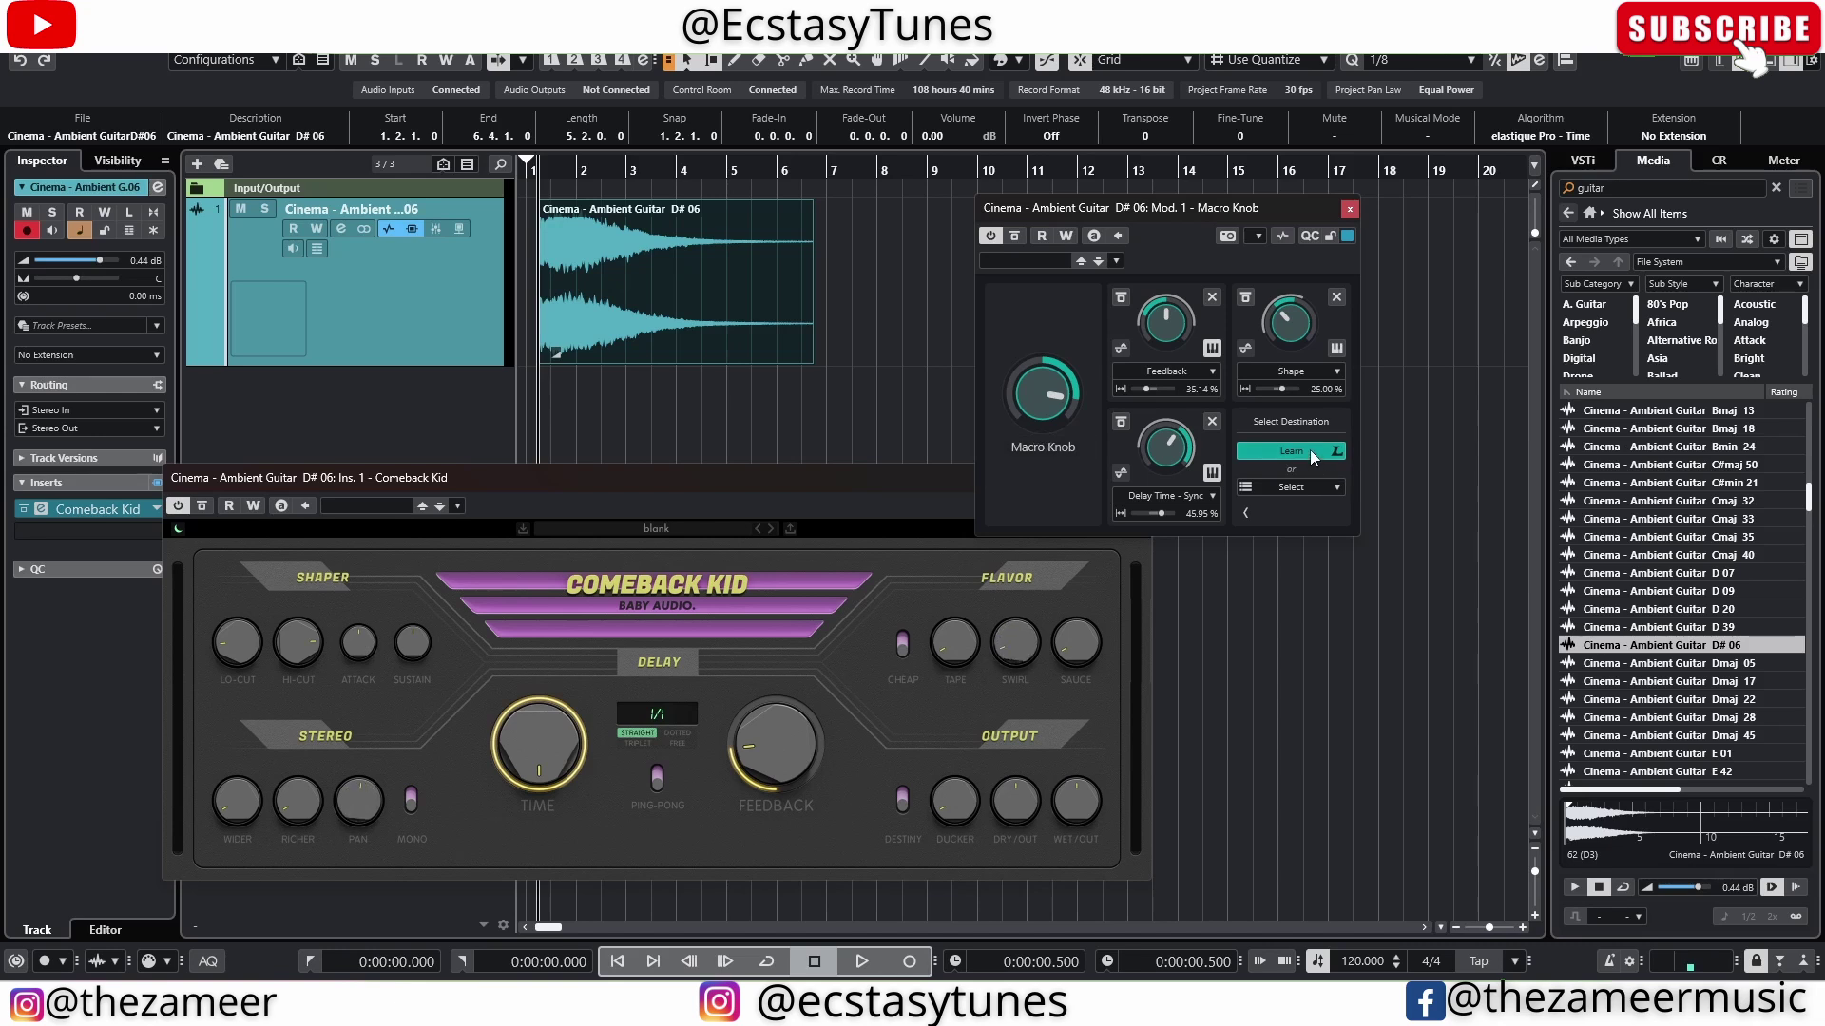
{"action": "left_click_drag", "start_coordinate": [1080, 643], "coordinate": [1081, 613]}
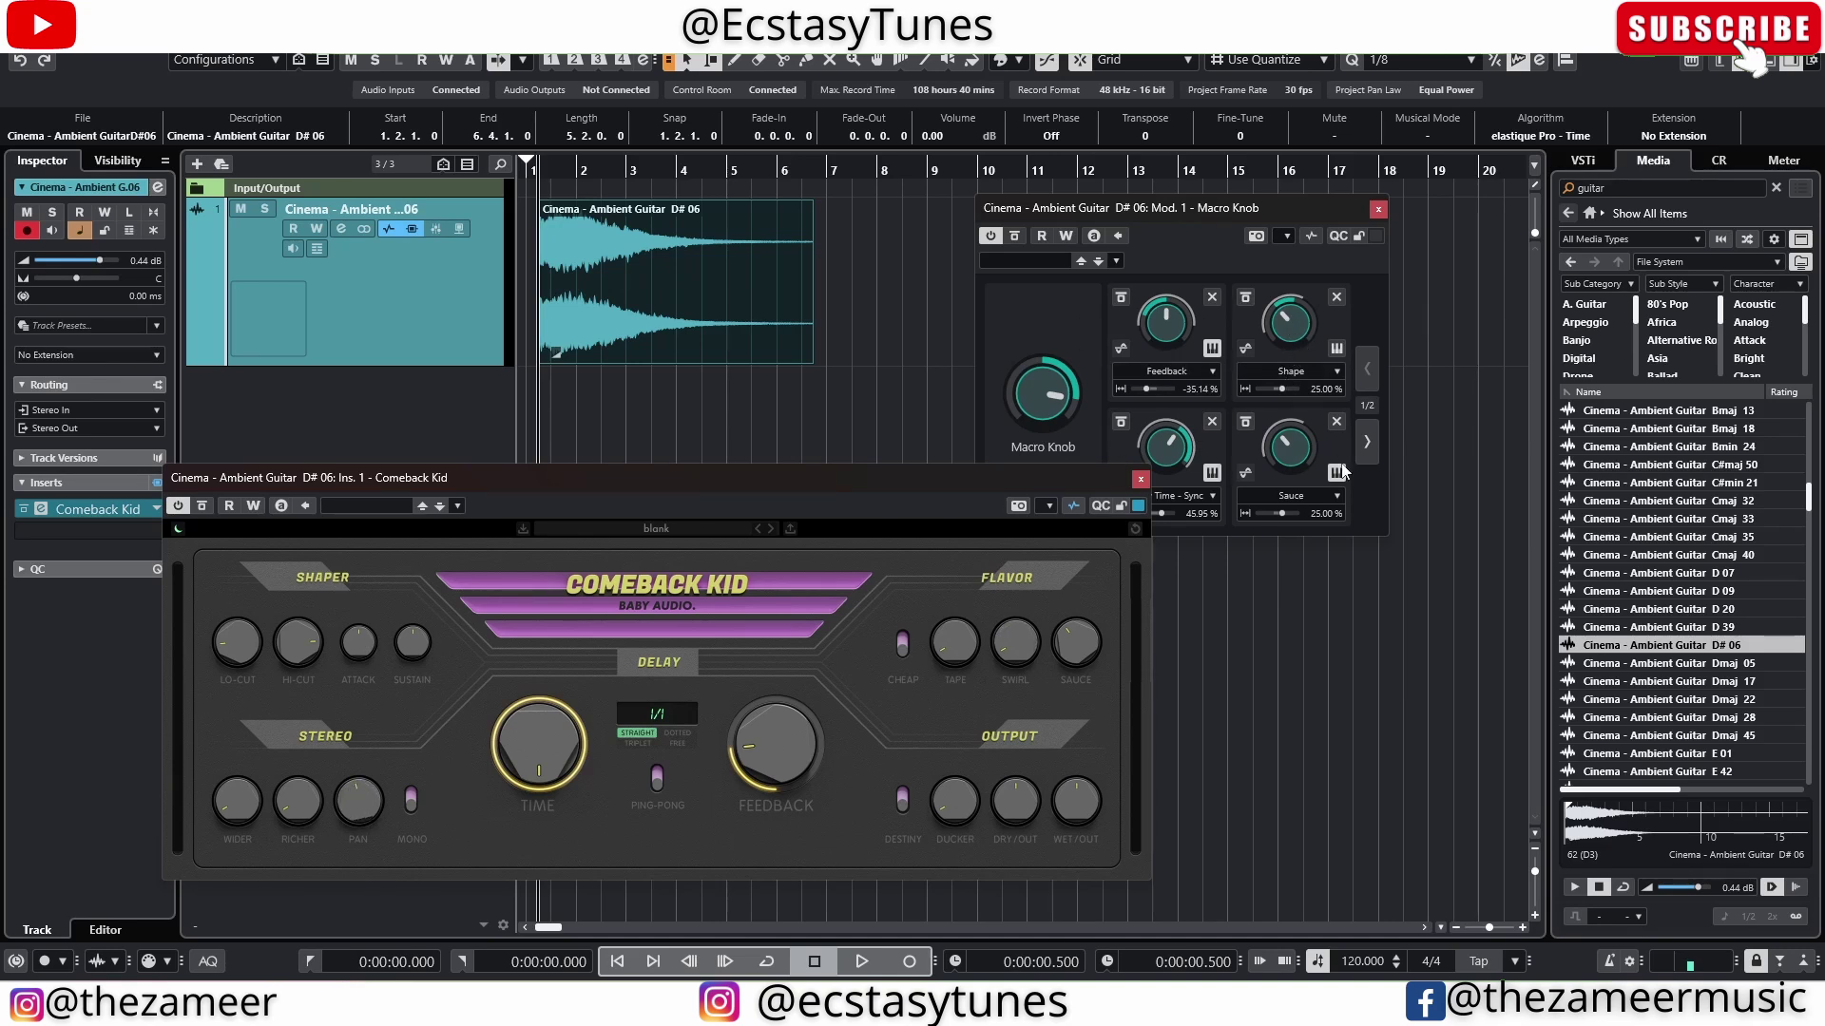
{"action": "left_click", "coordinate": [1369, 443]}
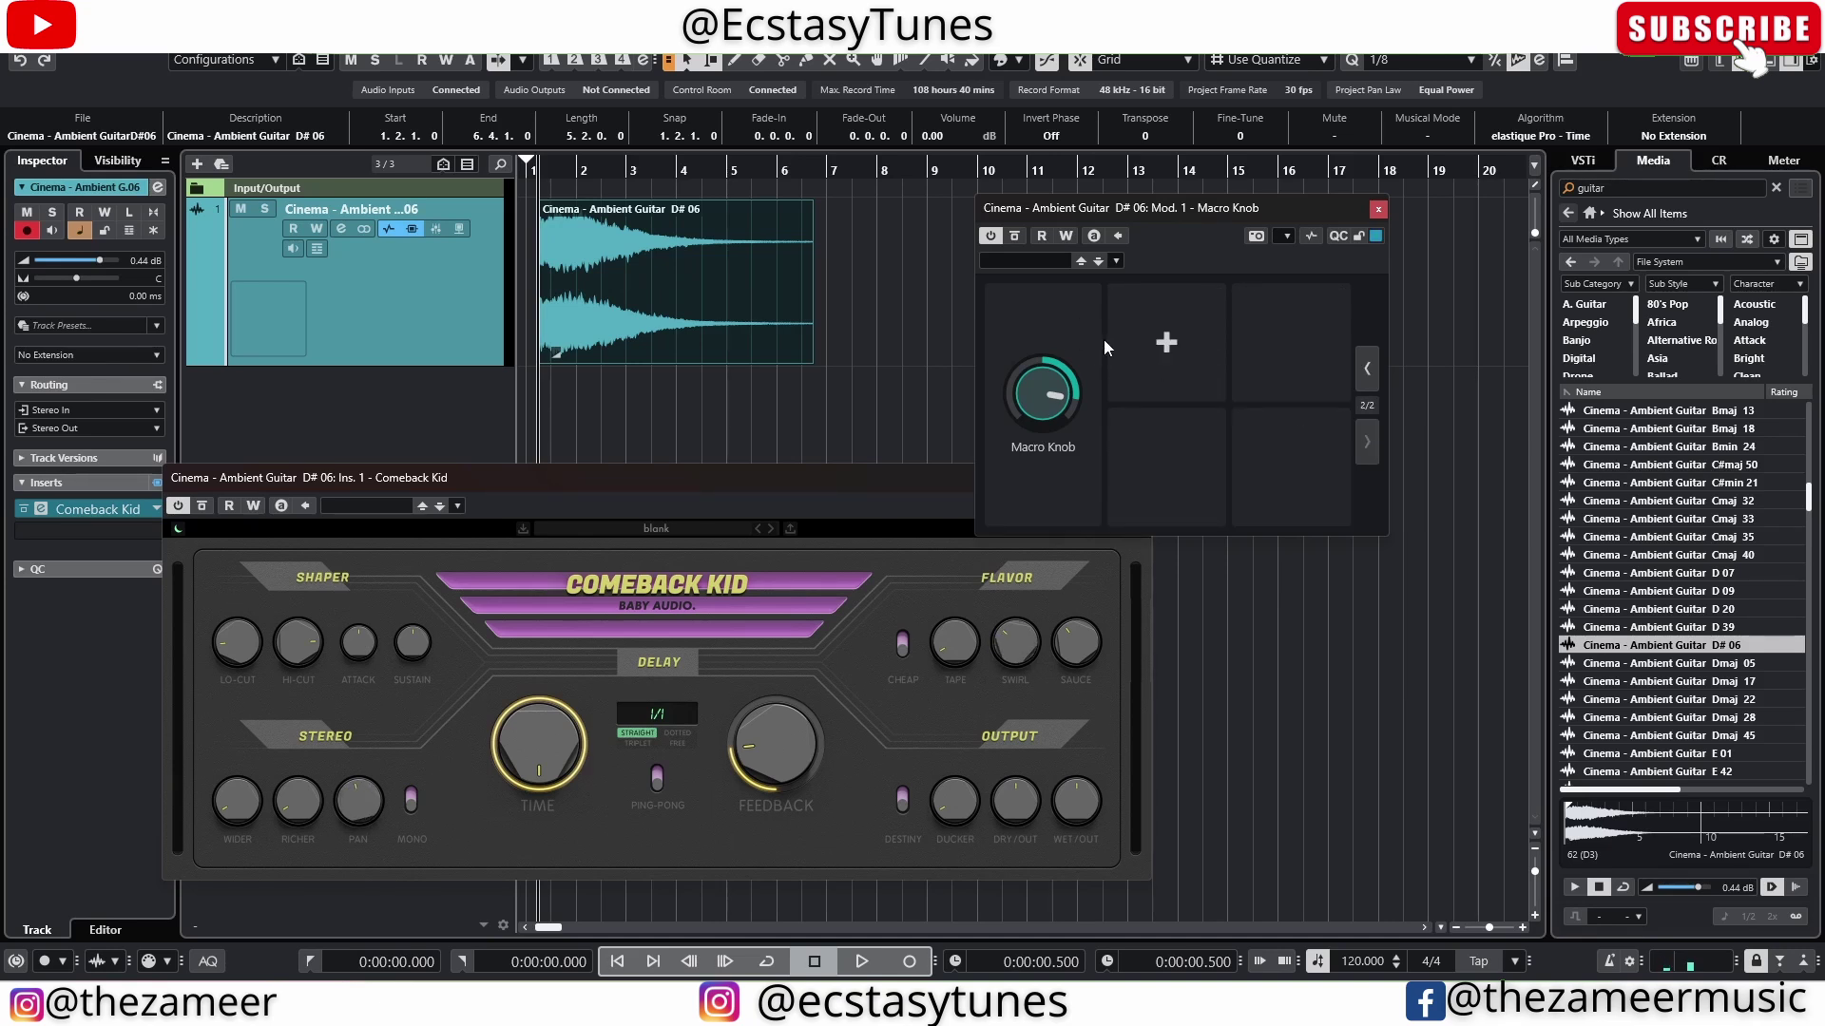
{"action": "left_click", "coordinate": [1366, 375]}
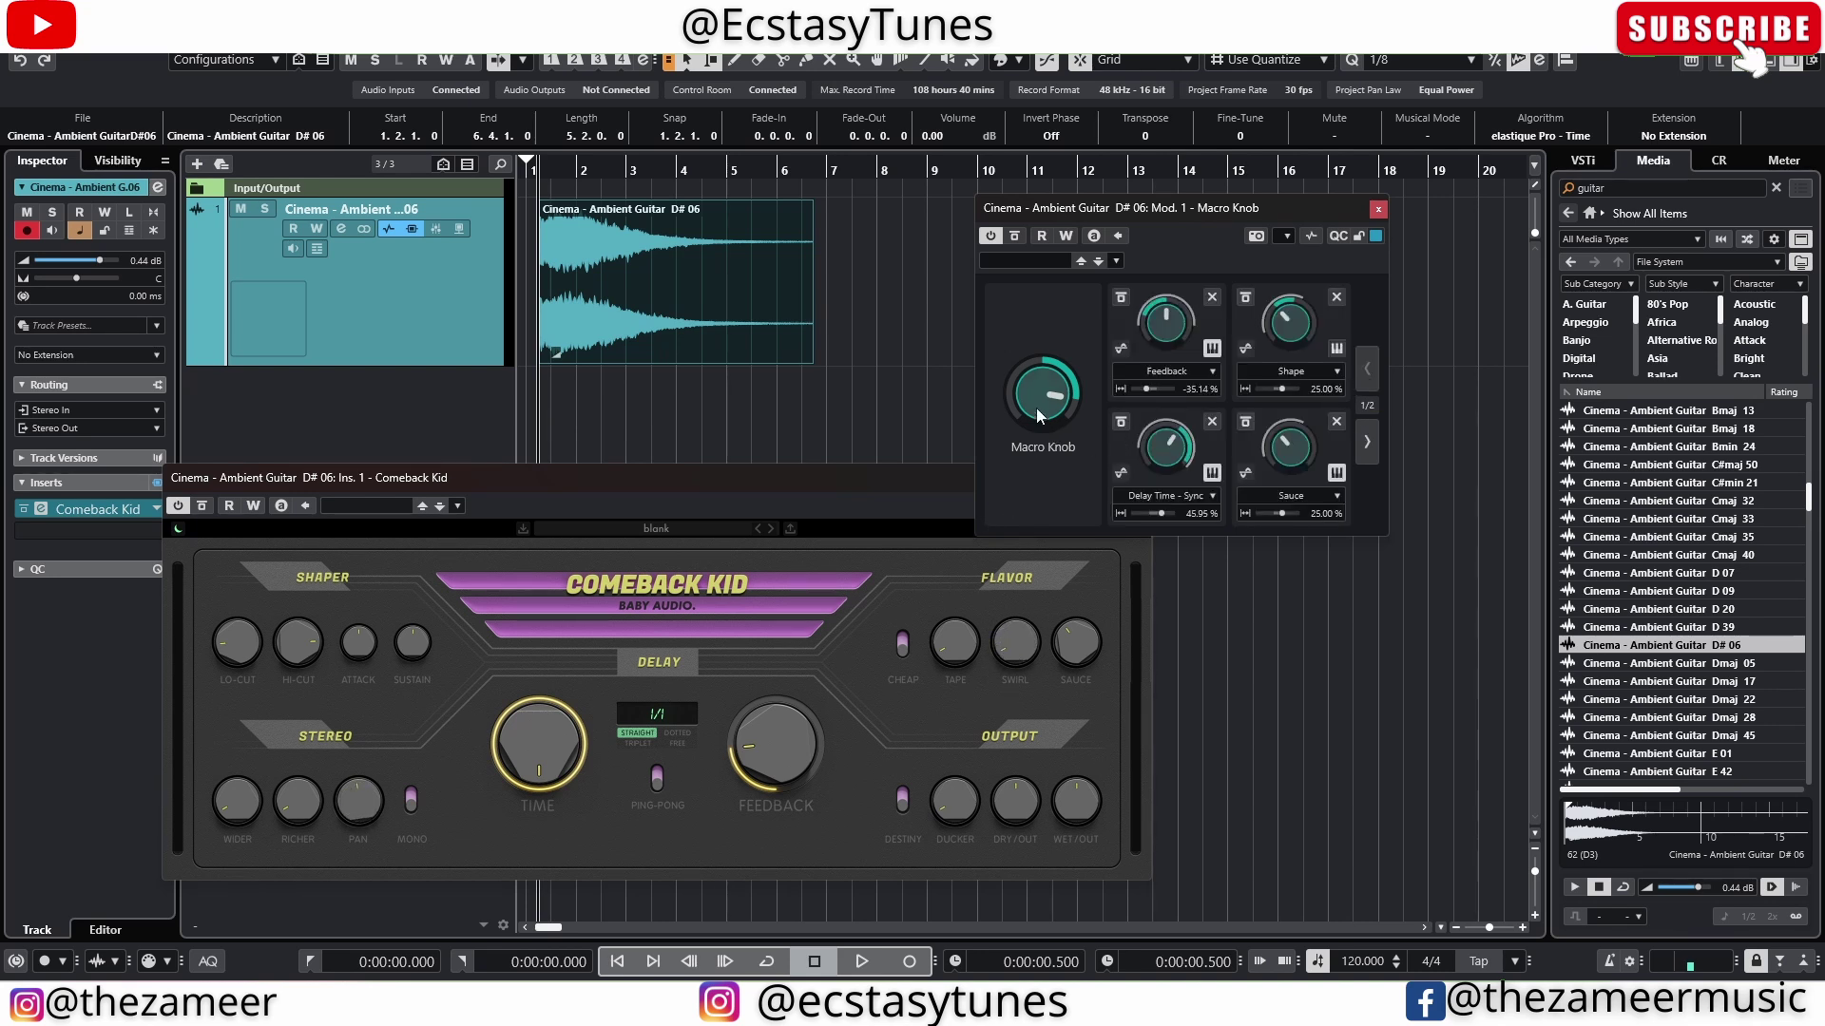
{"action": "left_click_drag", "start_coordinate": [1036, 407], "coordinate": [1069, 464]}
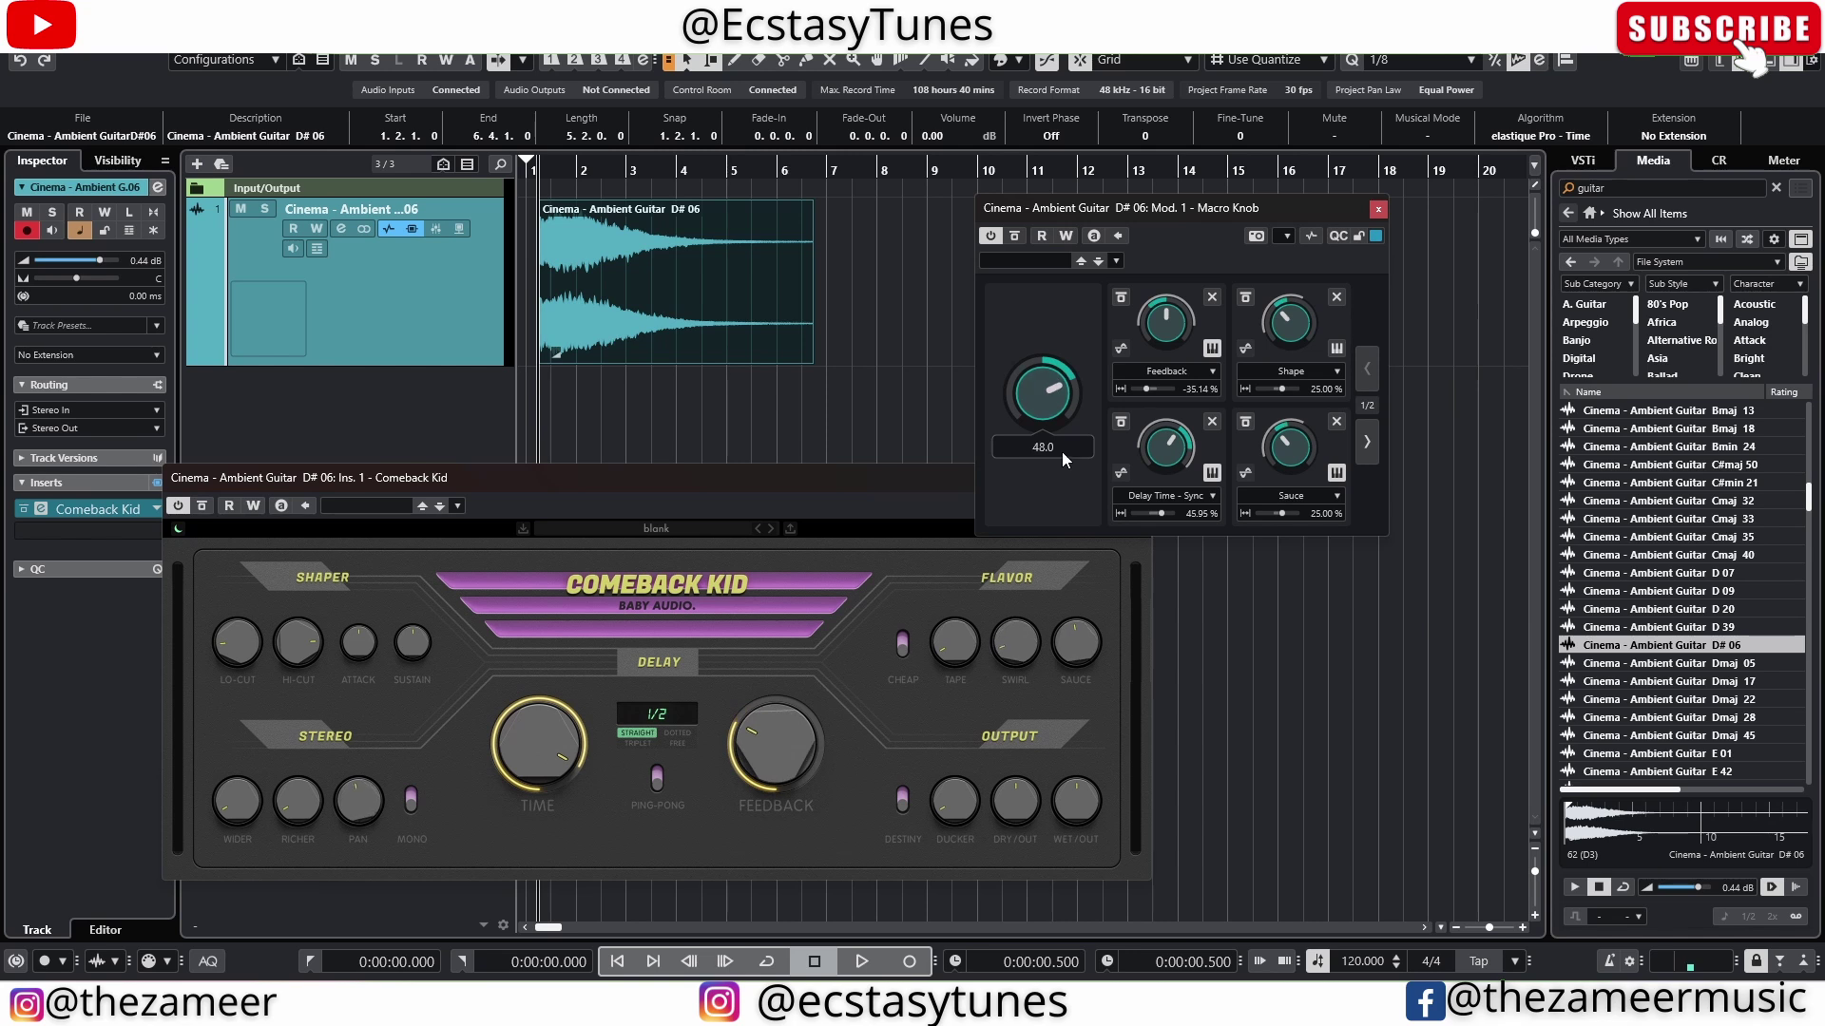
{"action": "left_click_drag", "start_coordinate": [1047, 392], "coordinate": [1070, 475]}
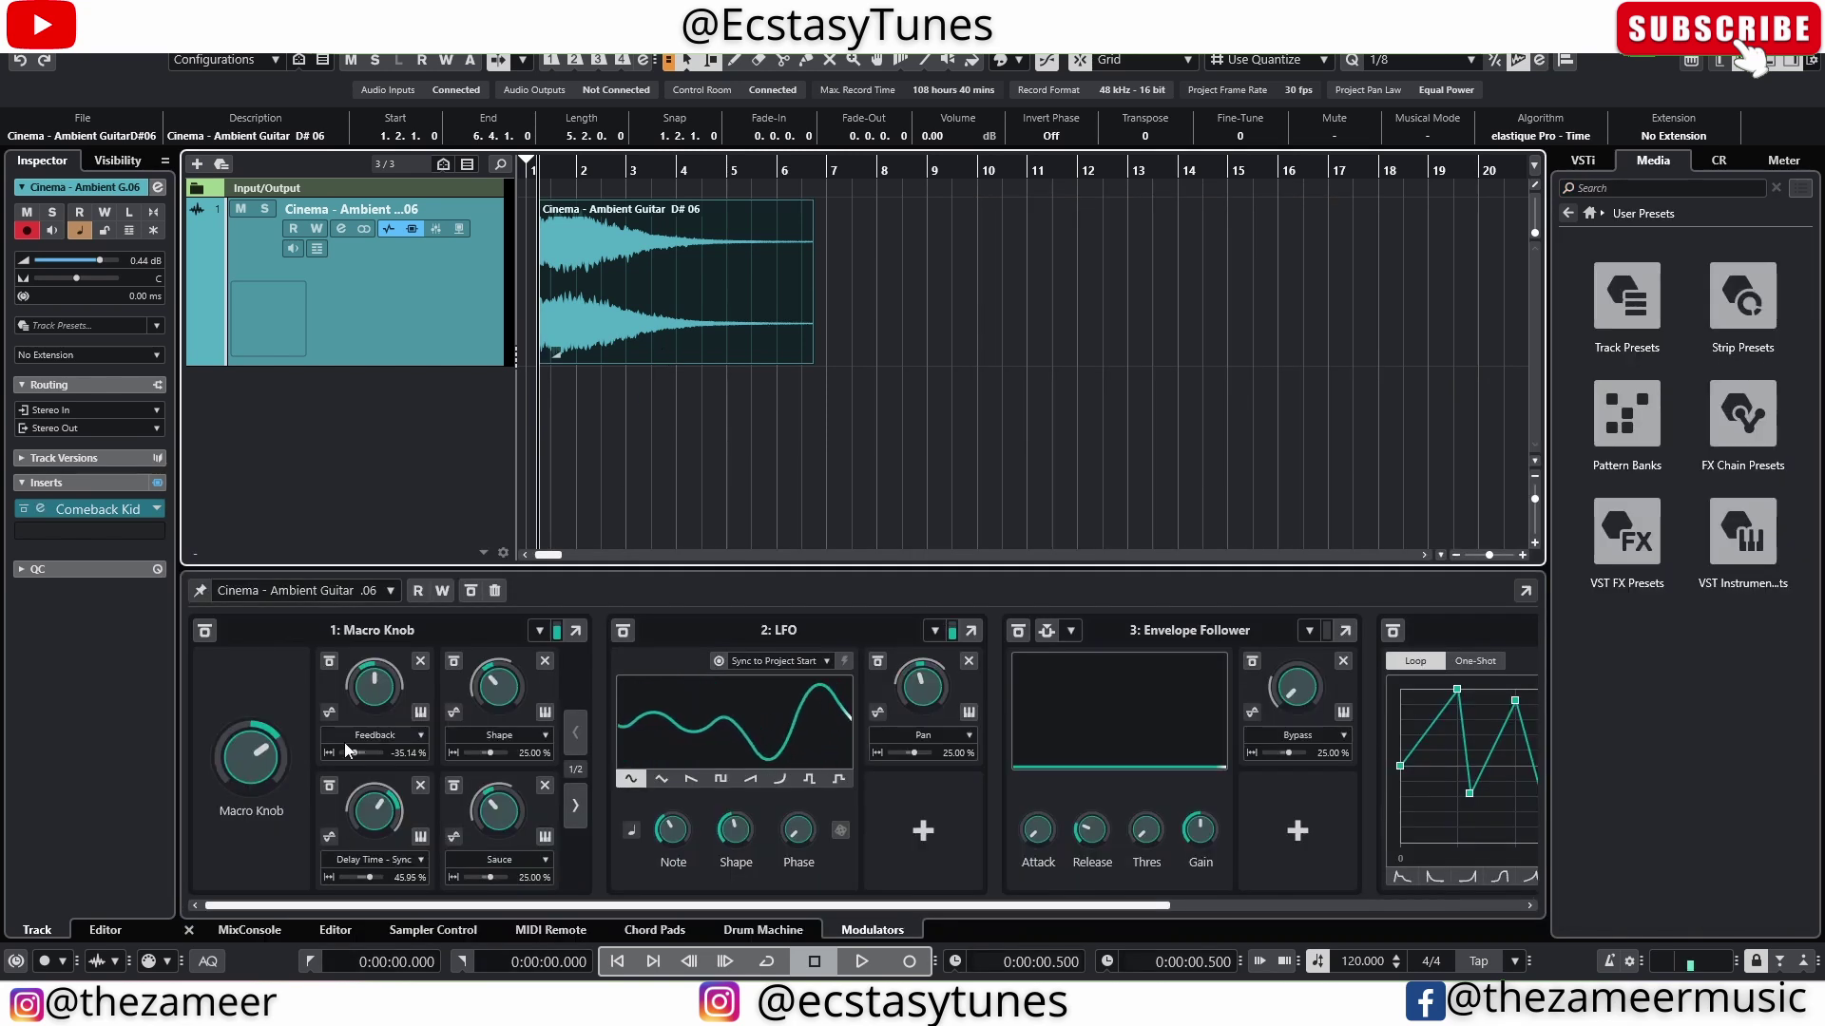
Play the track while sweeping the Macro Knob in the lower zone, and stop playback.
{"action": "mouse_move", "coordinate": [257, 758]}
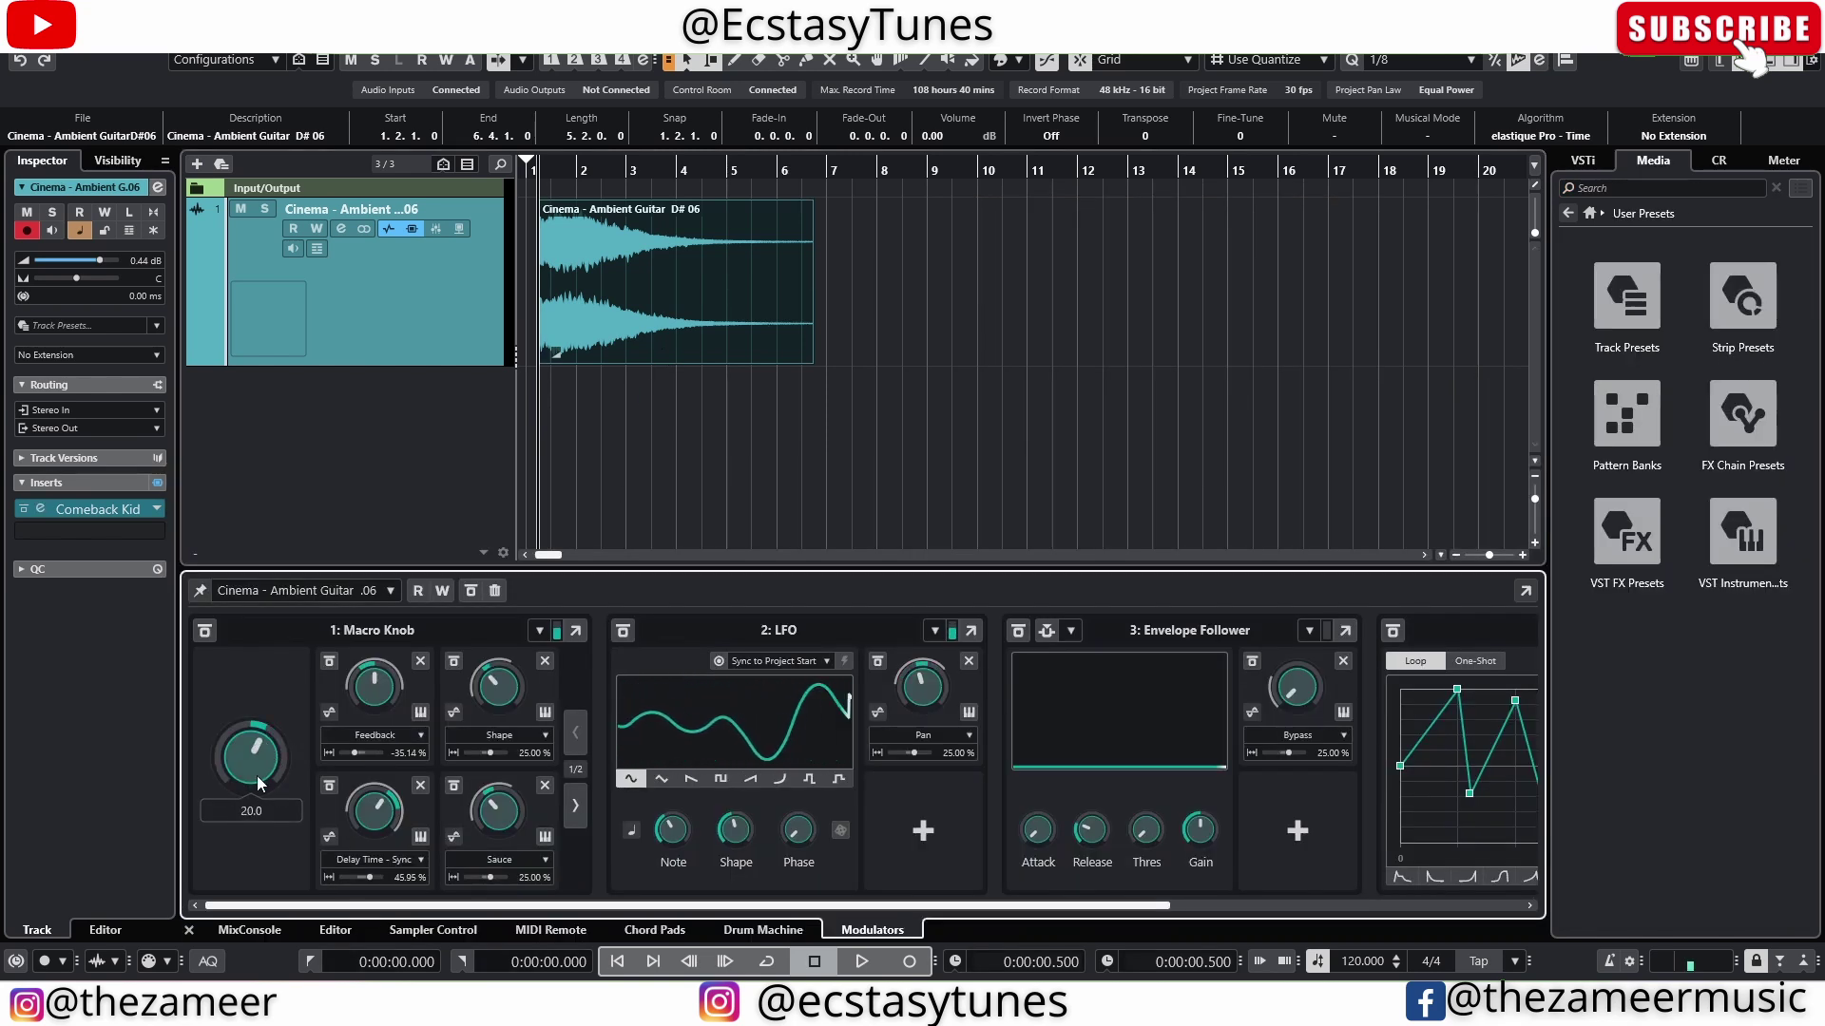
{"action": "left_click_drag", "start_coordinate": [259, 782], "coordinate": [234, 746]}
{"action": "key", "text": "space"}
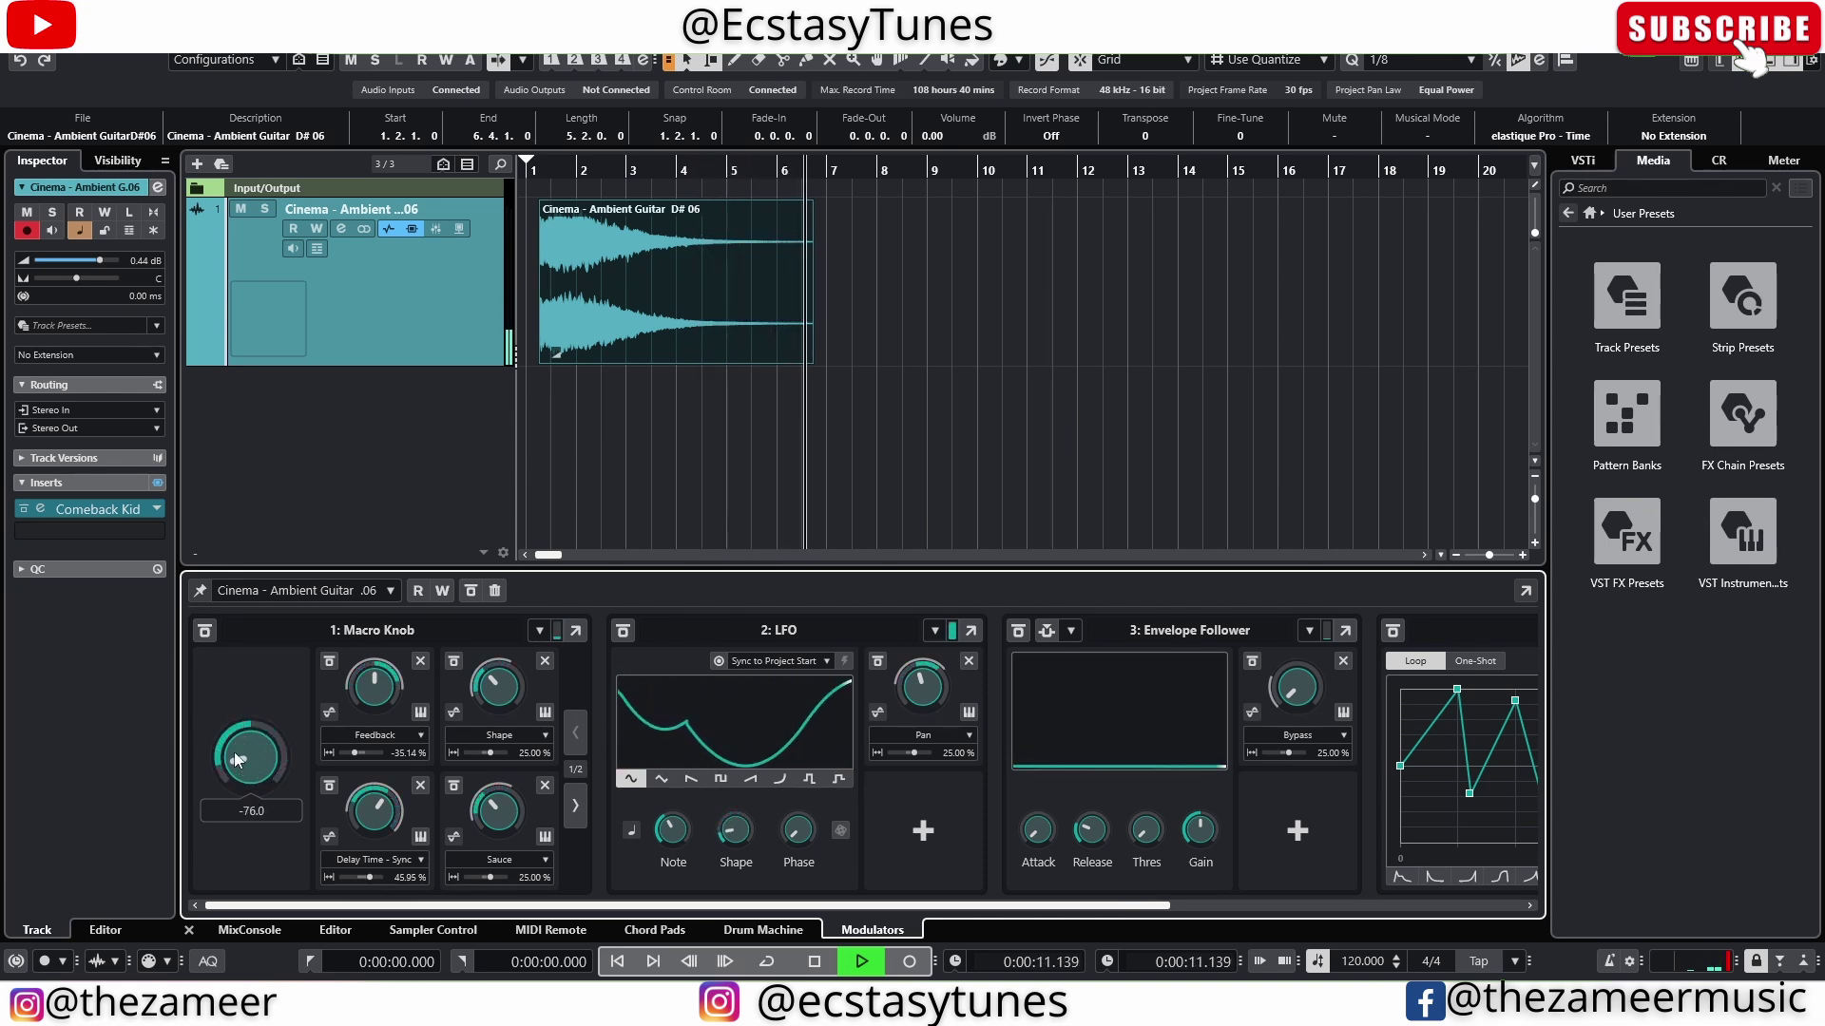
{"action": "key", "text": "space"}
{"action": "left_click", "coordinate": [701, 492]}
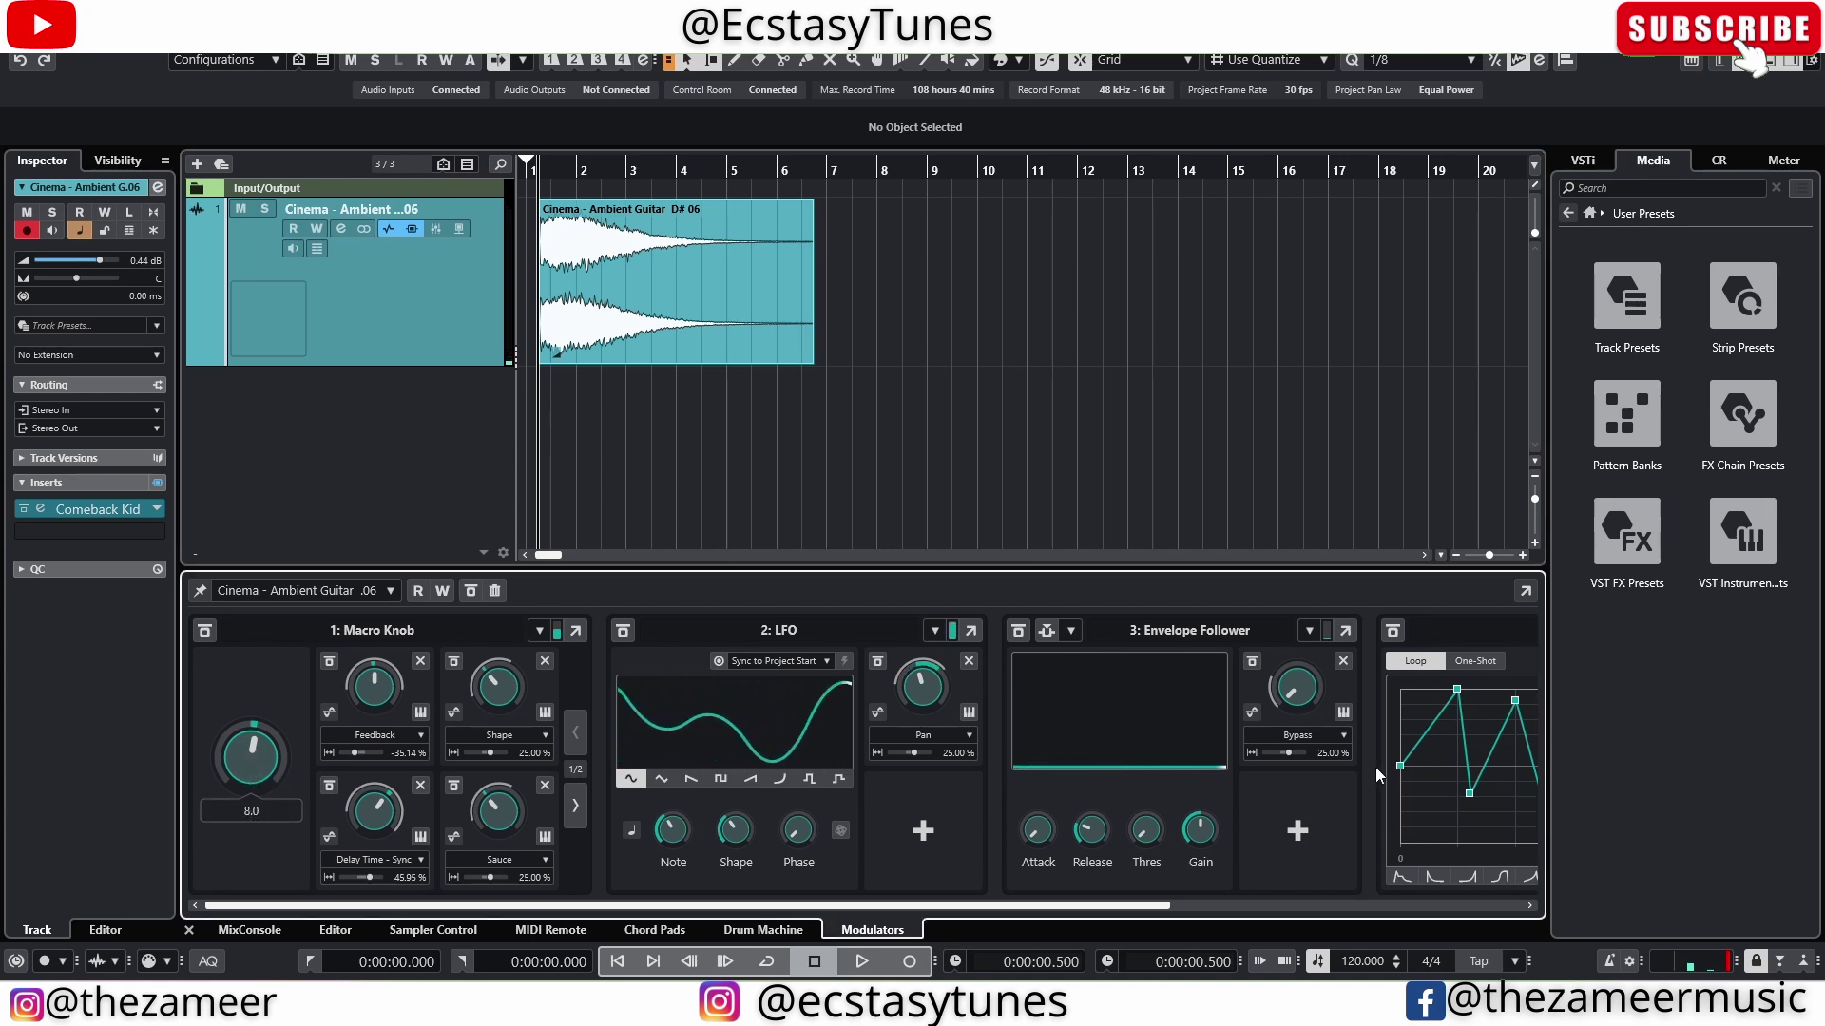
Add an LFO modulator in slot 5 and assign the Macro Knob as its destination using Learn.
{"action": "left_click_drag", "start_coordinate": [1097, 906], "coordinate": [1454, 904]}
{"action": "left_click", "coordinate": [1503, 734]}
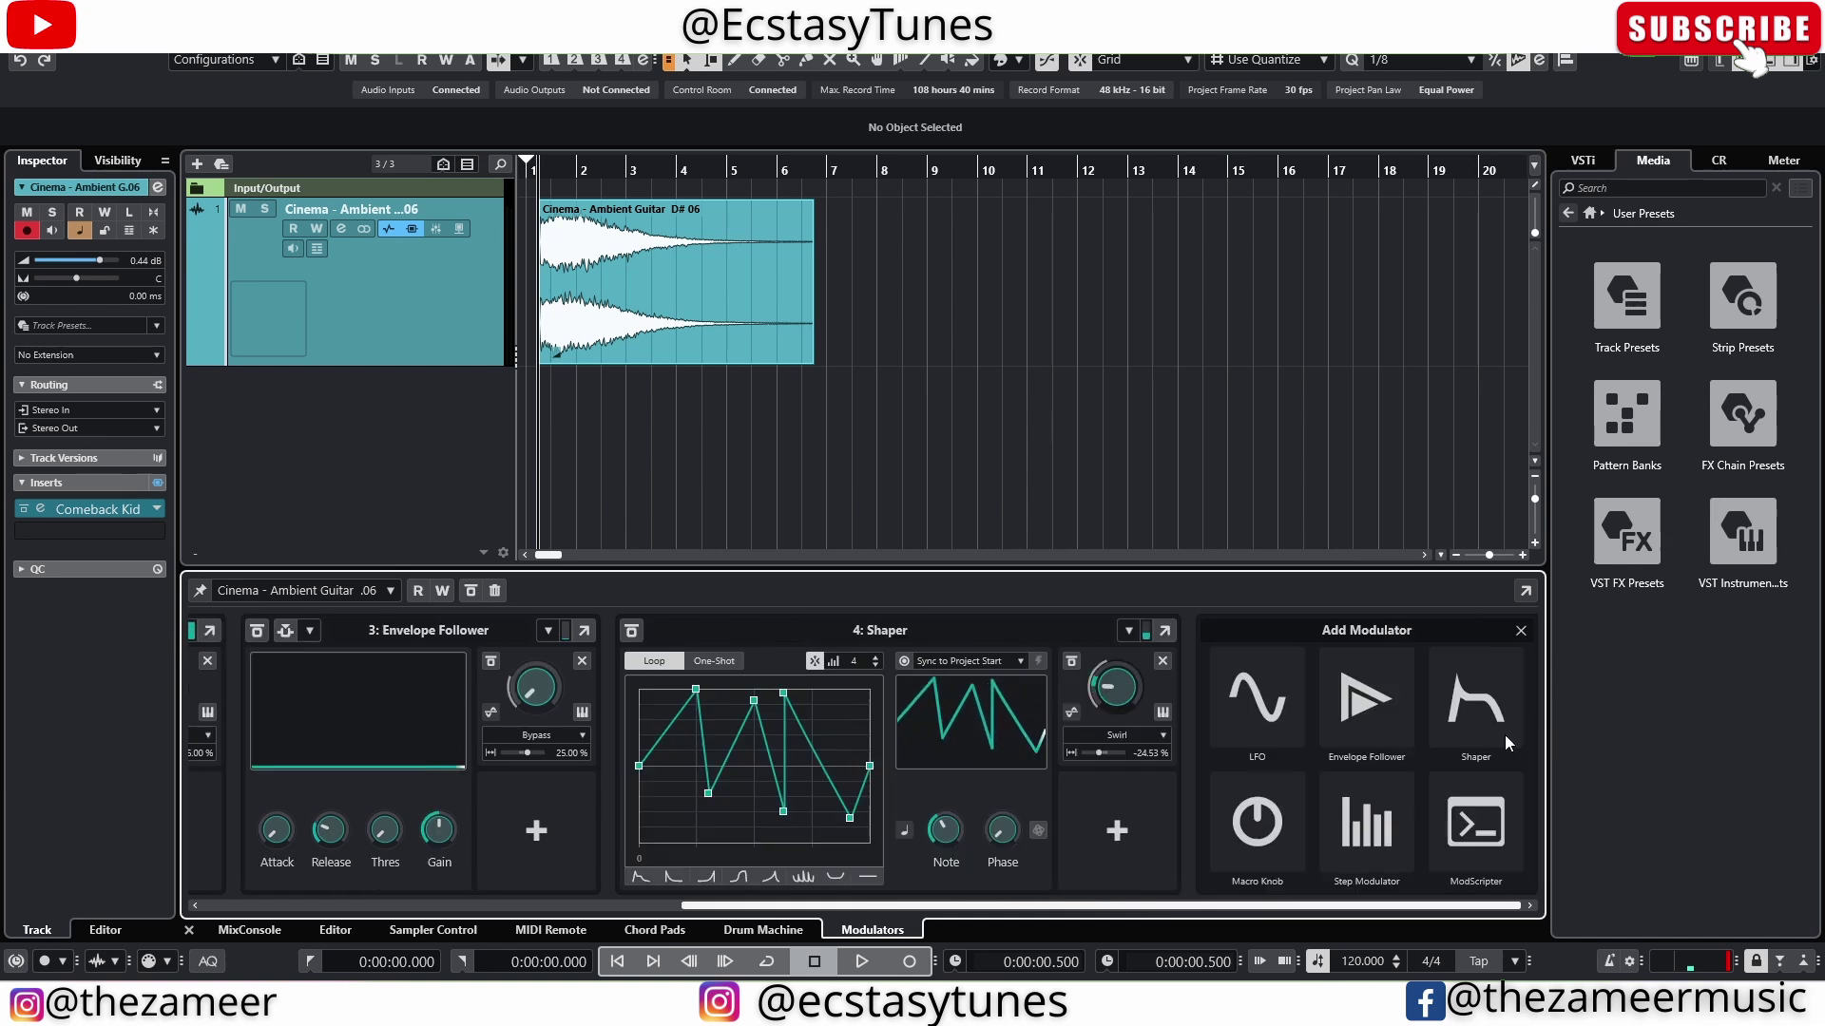
{"action": "left_click", "coordinate": [1253, 665]}
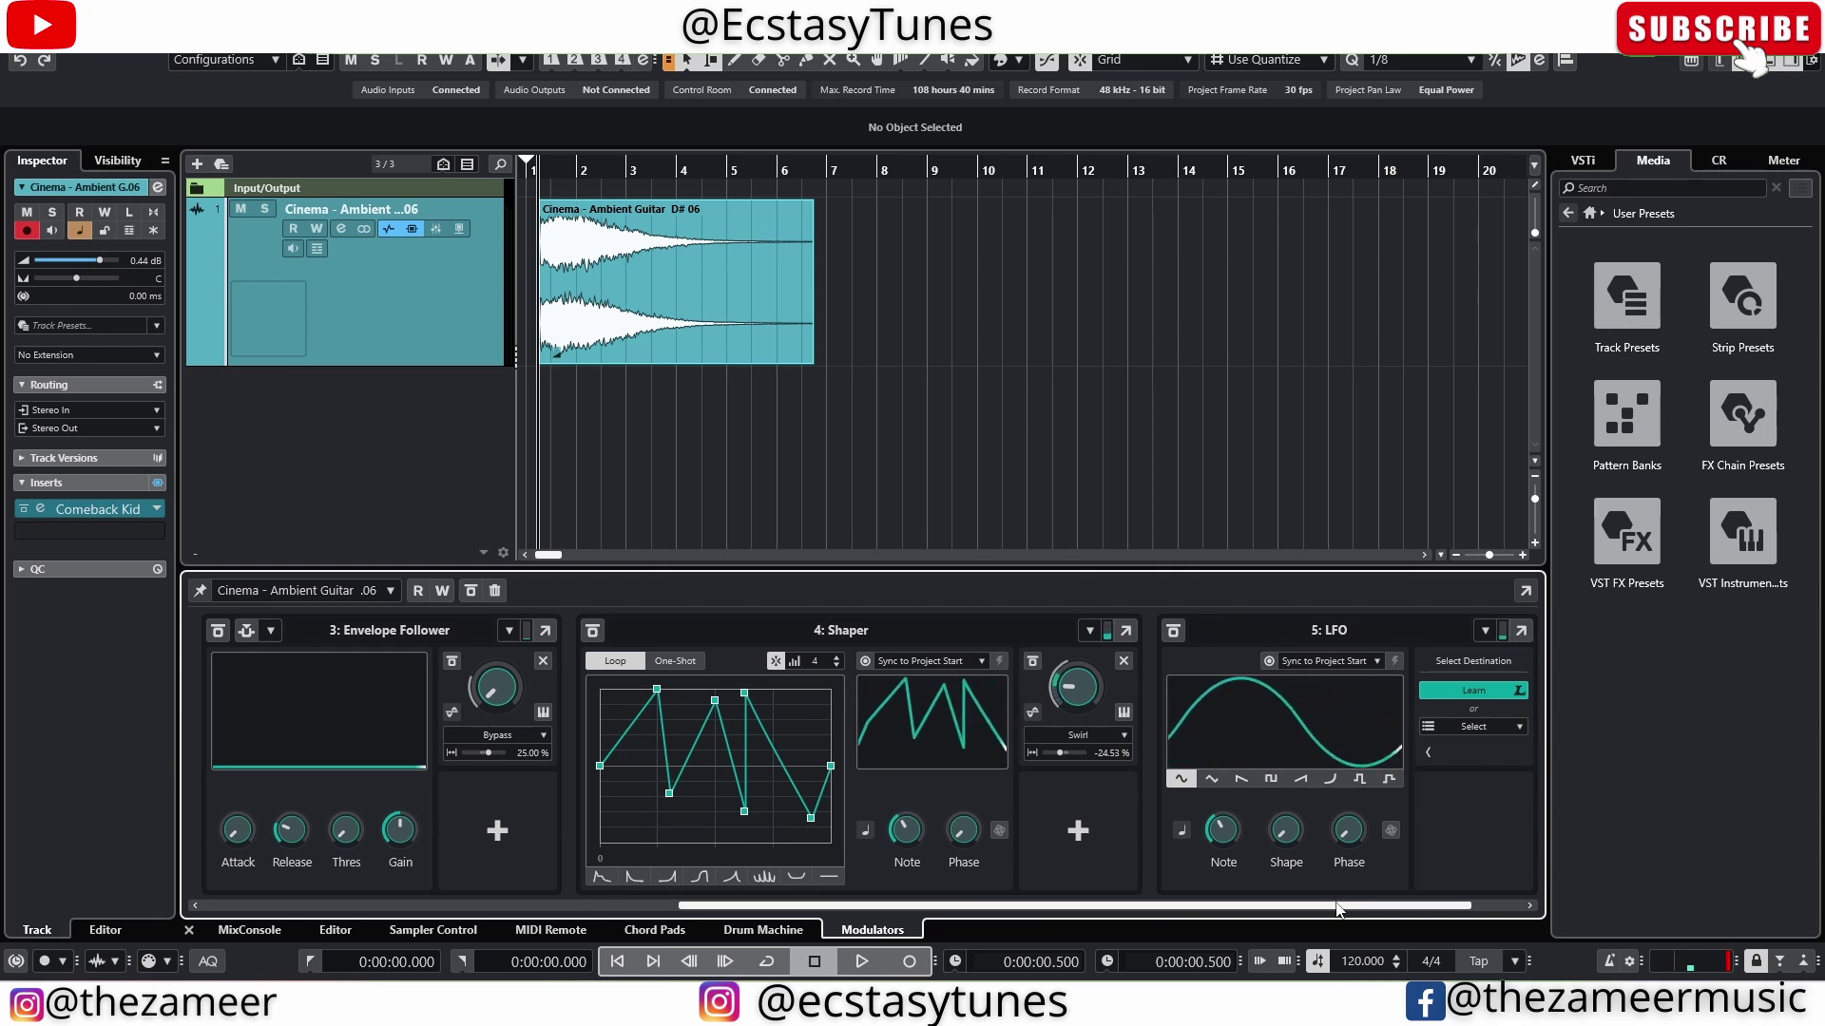
{"action": "left_click_drag", "start_coordinate": [1305, 907], "coordinate": [457, 829]}
{"action": "double_click", "coordinate": [228, 768]}
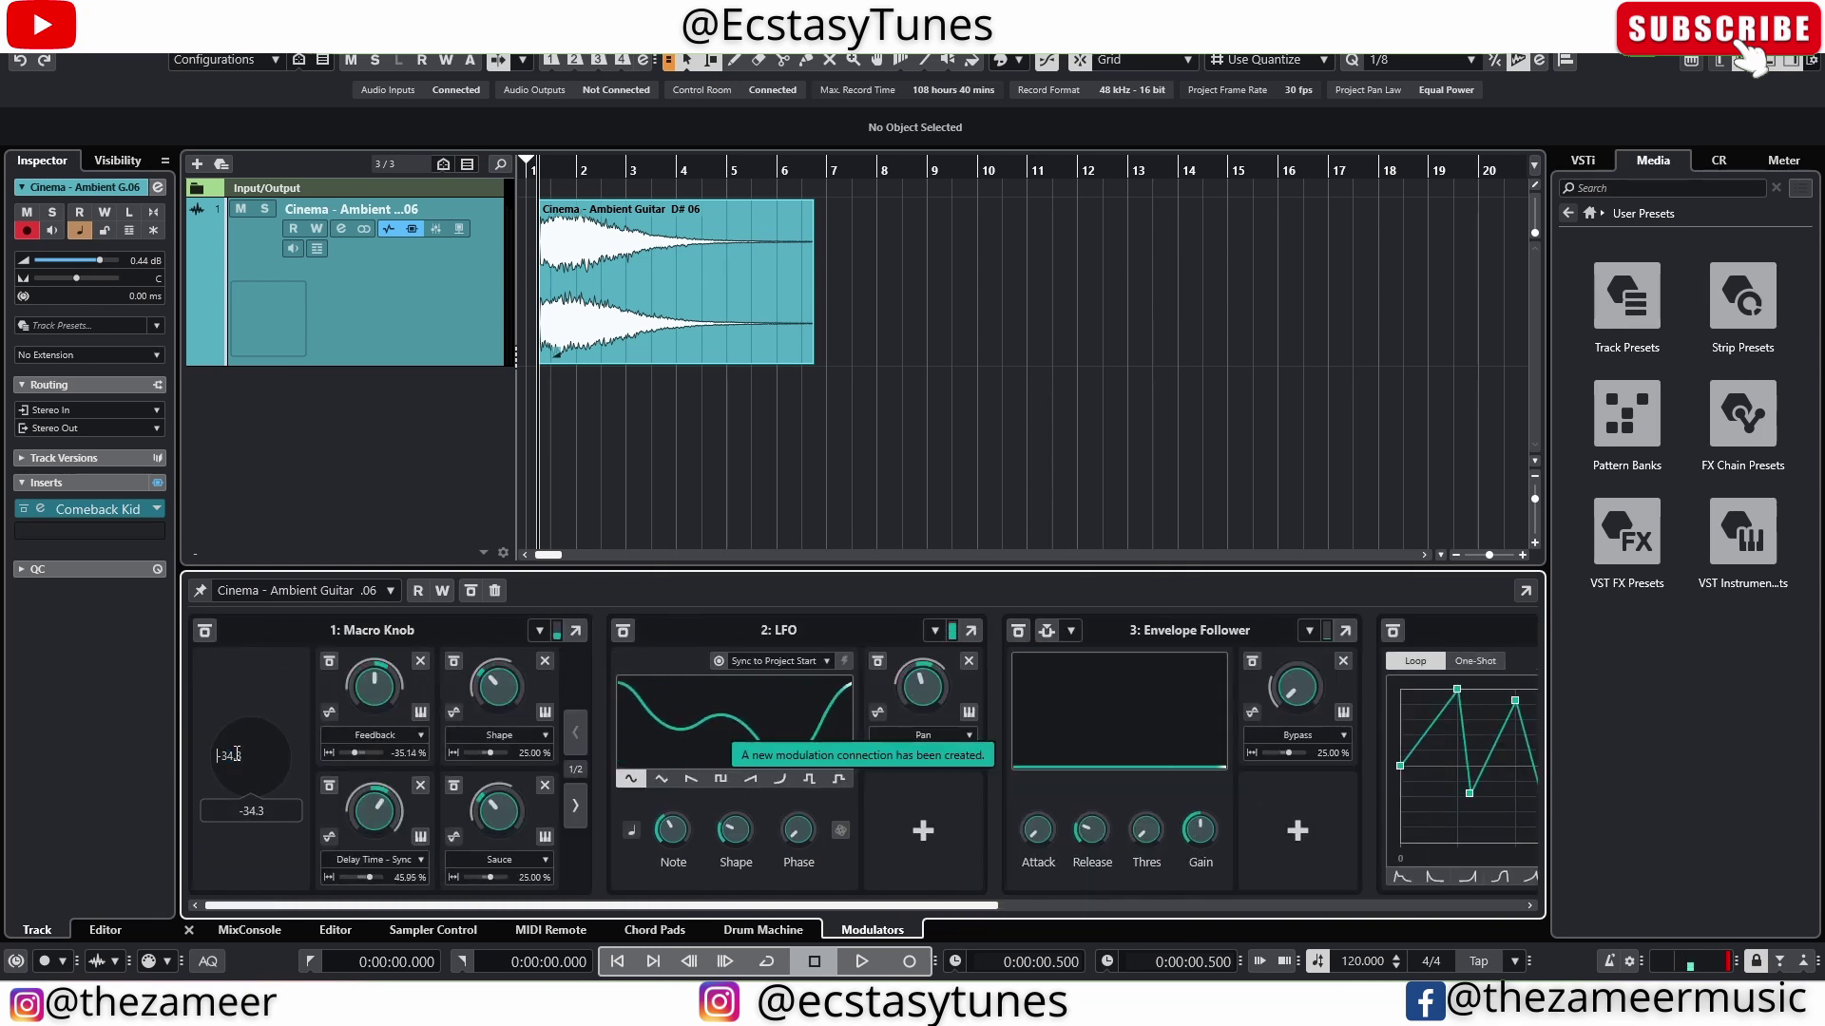
{"action": "key", "text": "Delete"}
{"action": "key", "text": "Return"}
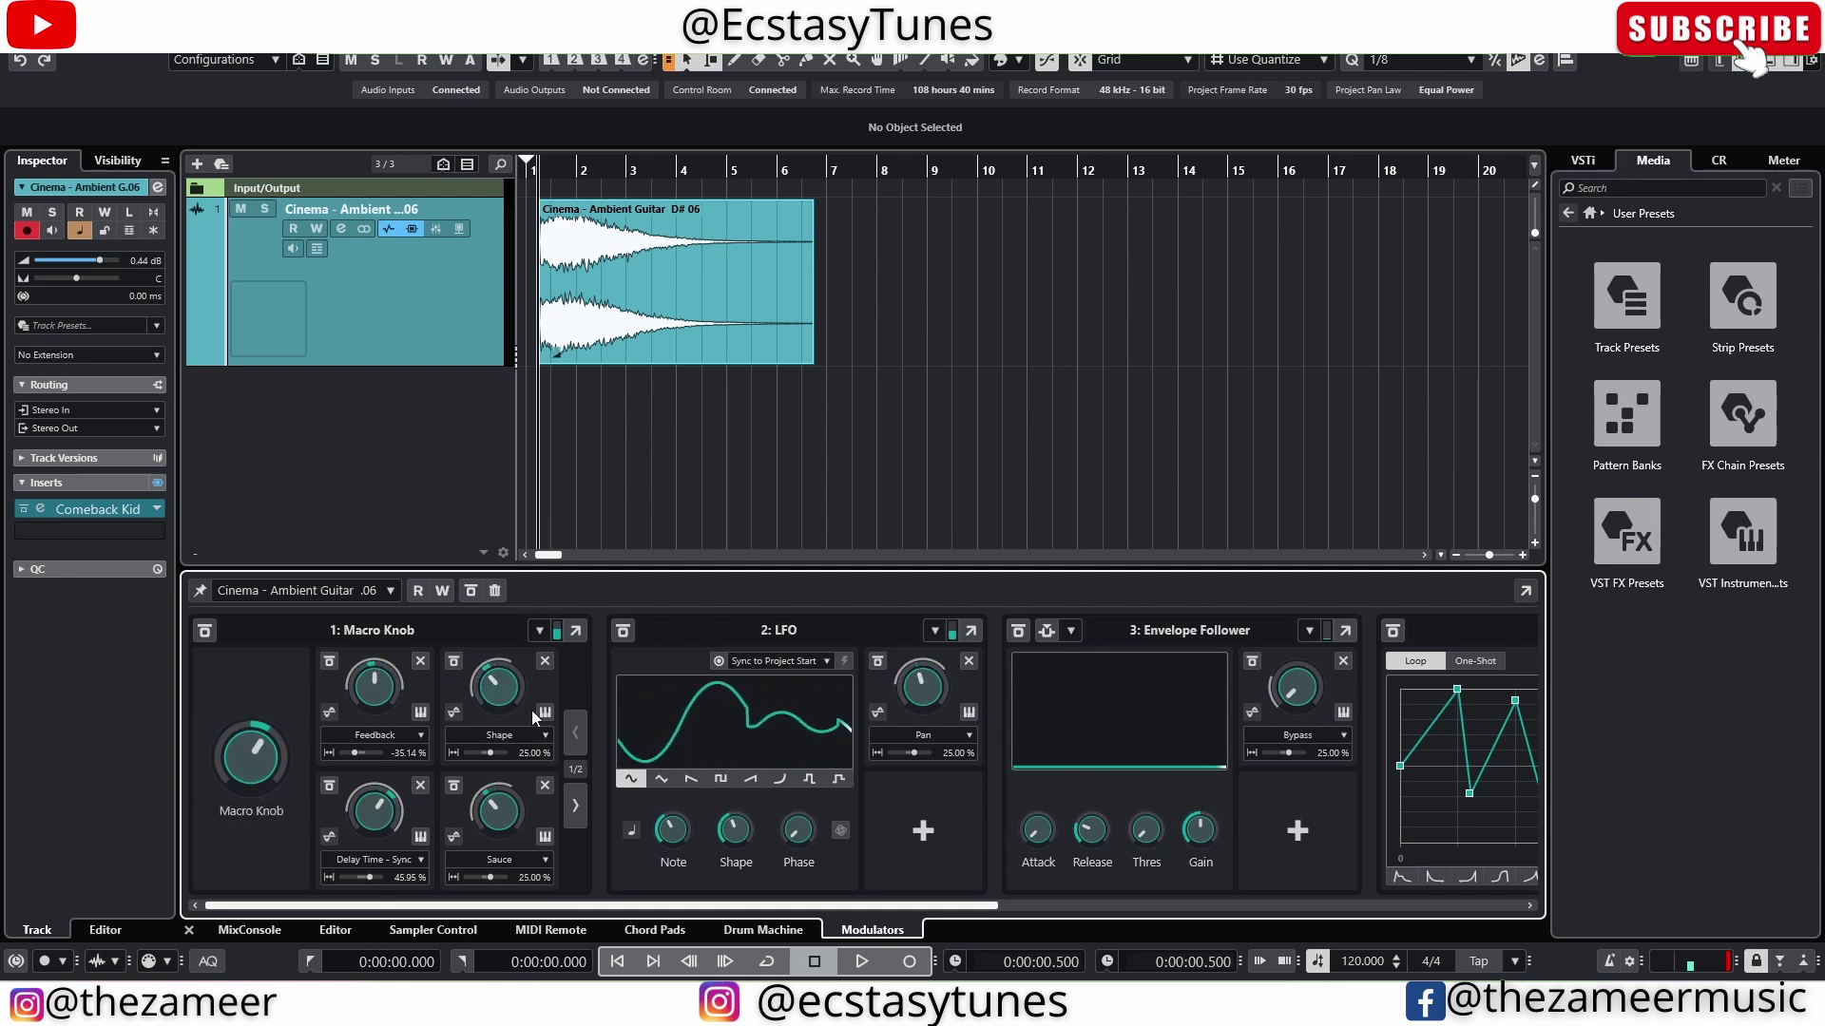
View the Macro Knob's second destination page and the list of note lengths for the LFO in slot 5.
{"action": "left_click", "coordinate": [576, 807]}
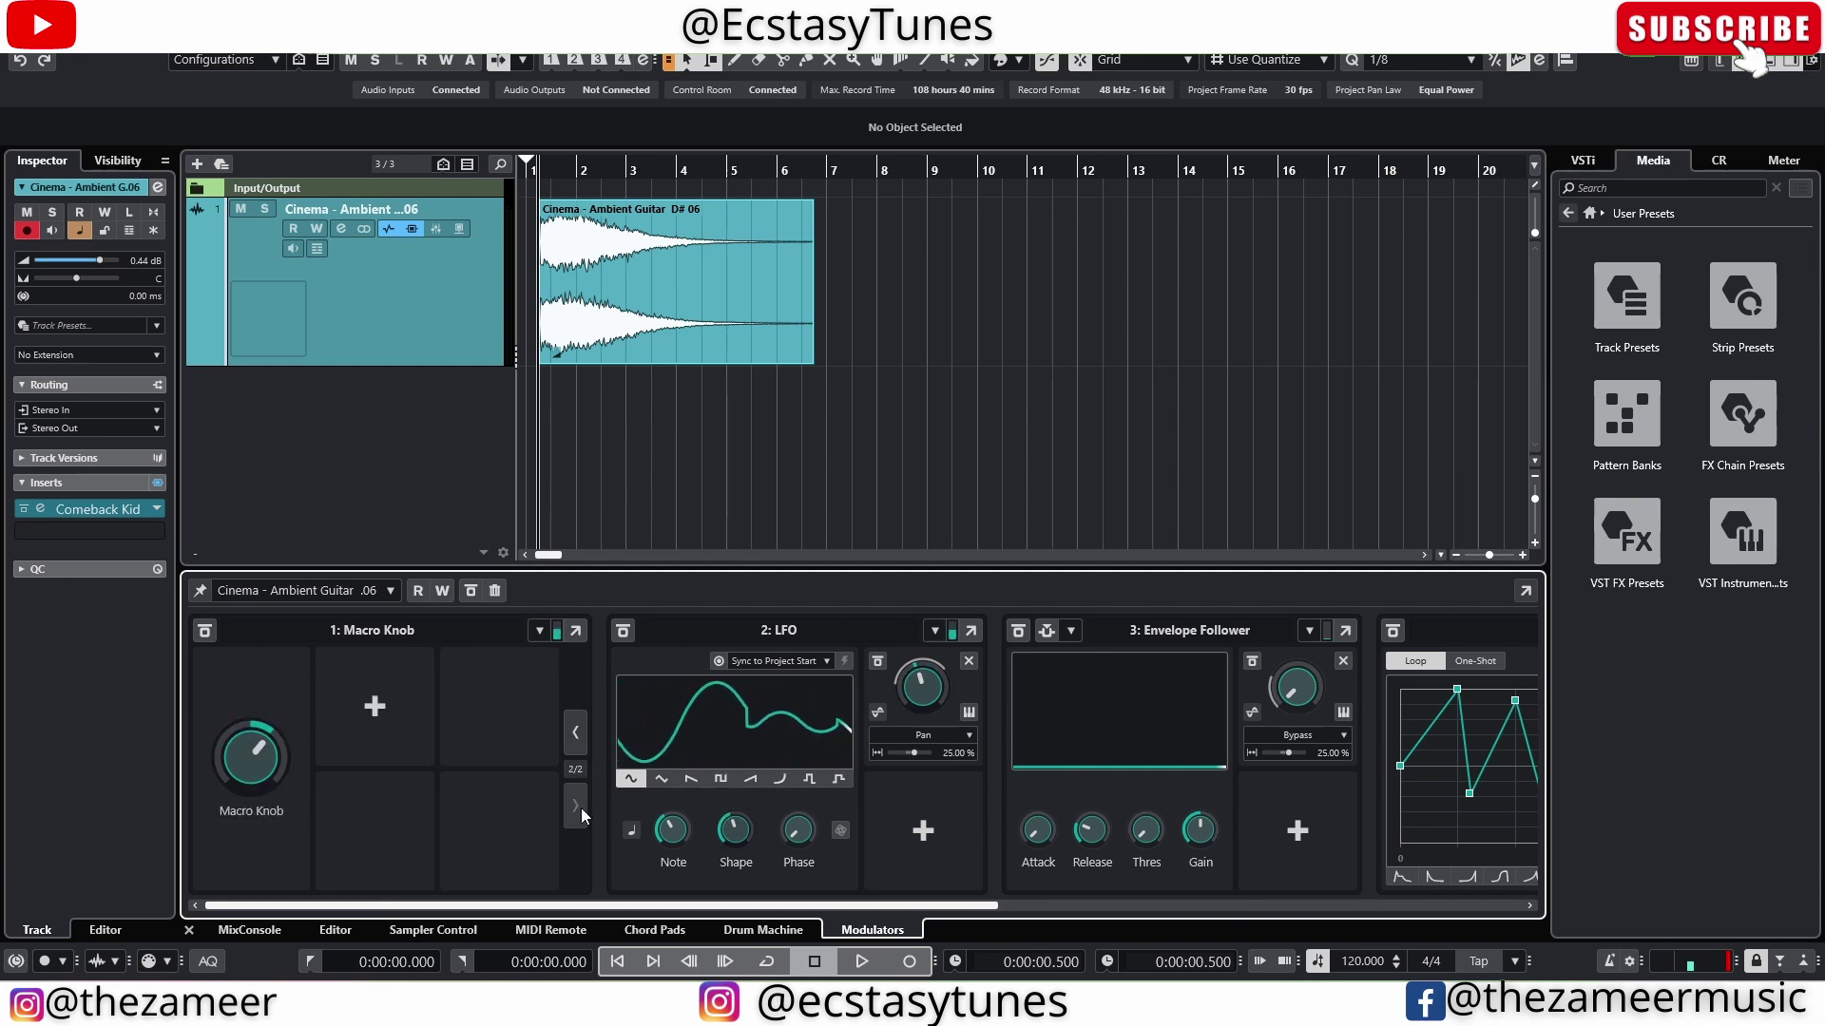
{"action": "left_click", "coordinate": [577, 733]}
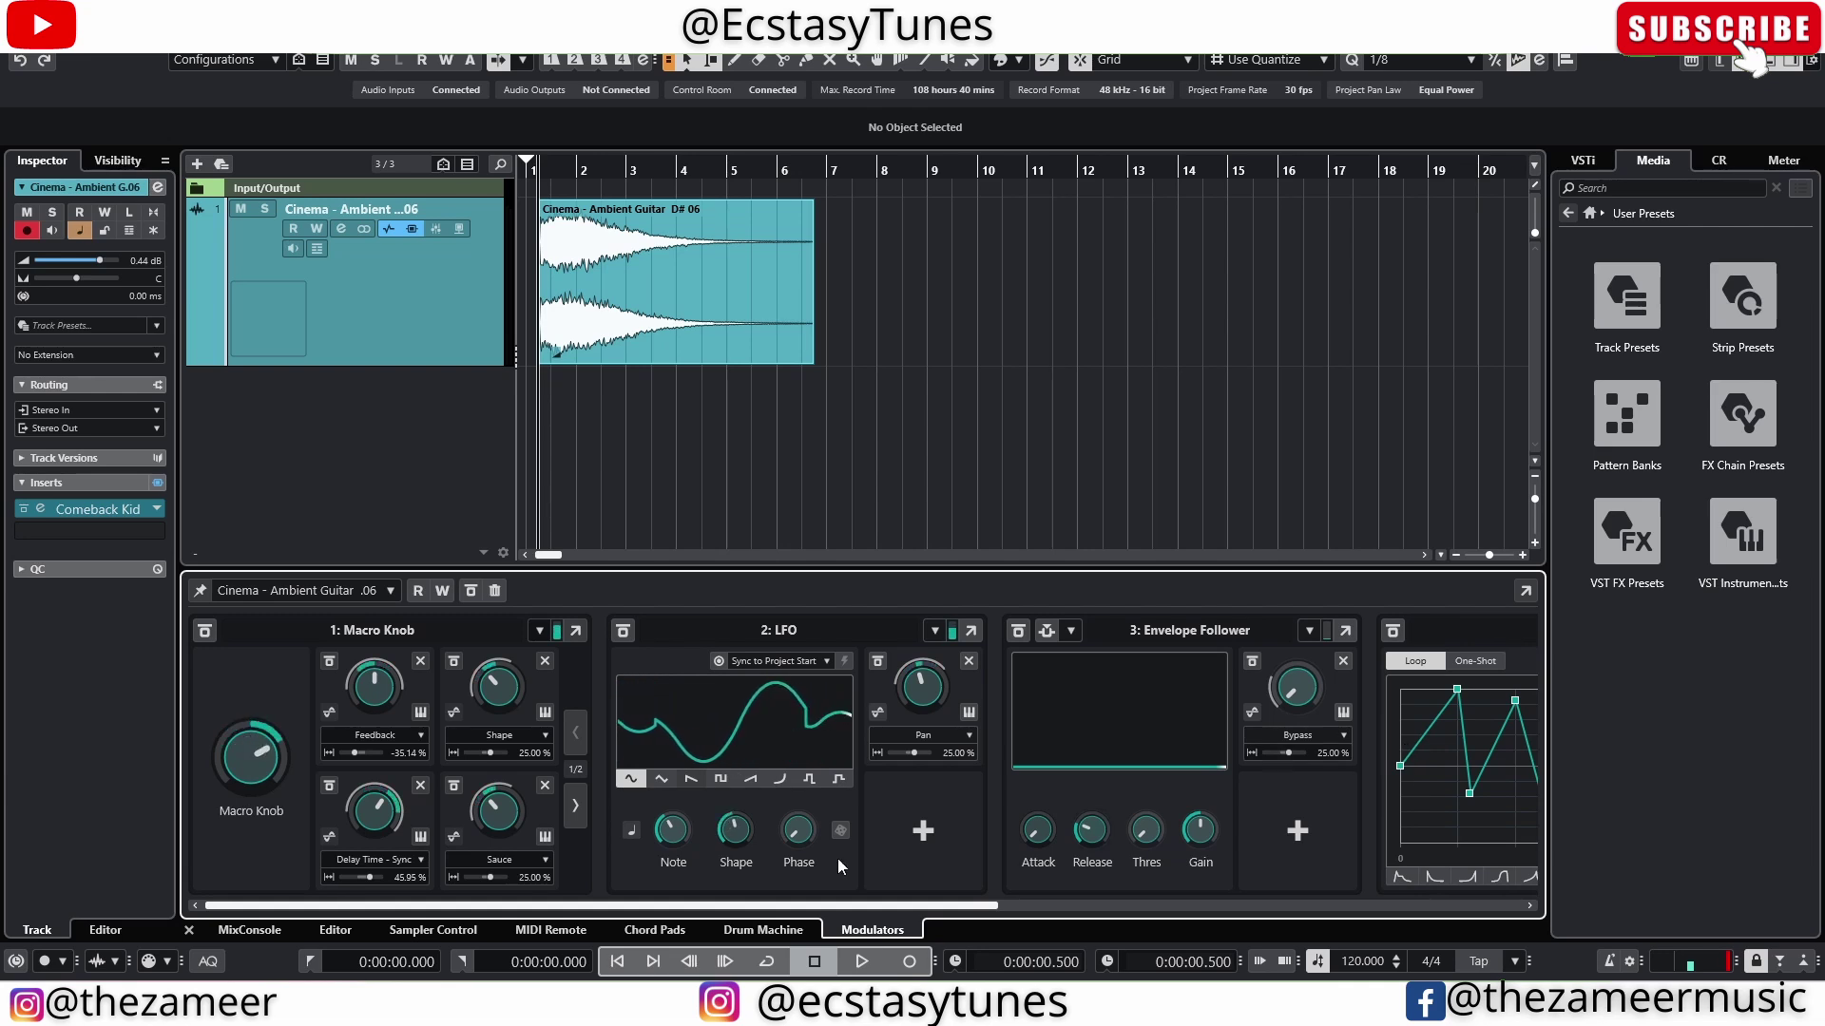
{"action": "left_click_drag", "start_coordinate": [670, 905], "coordinate": [459, 857]}
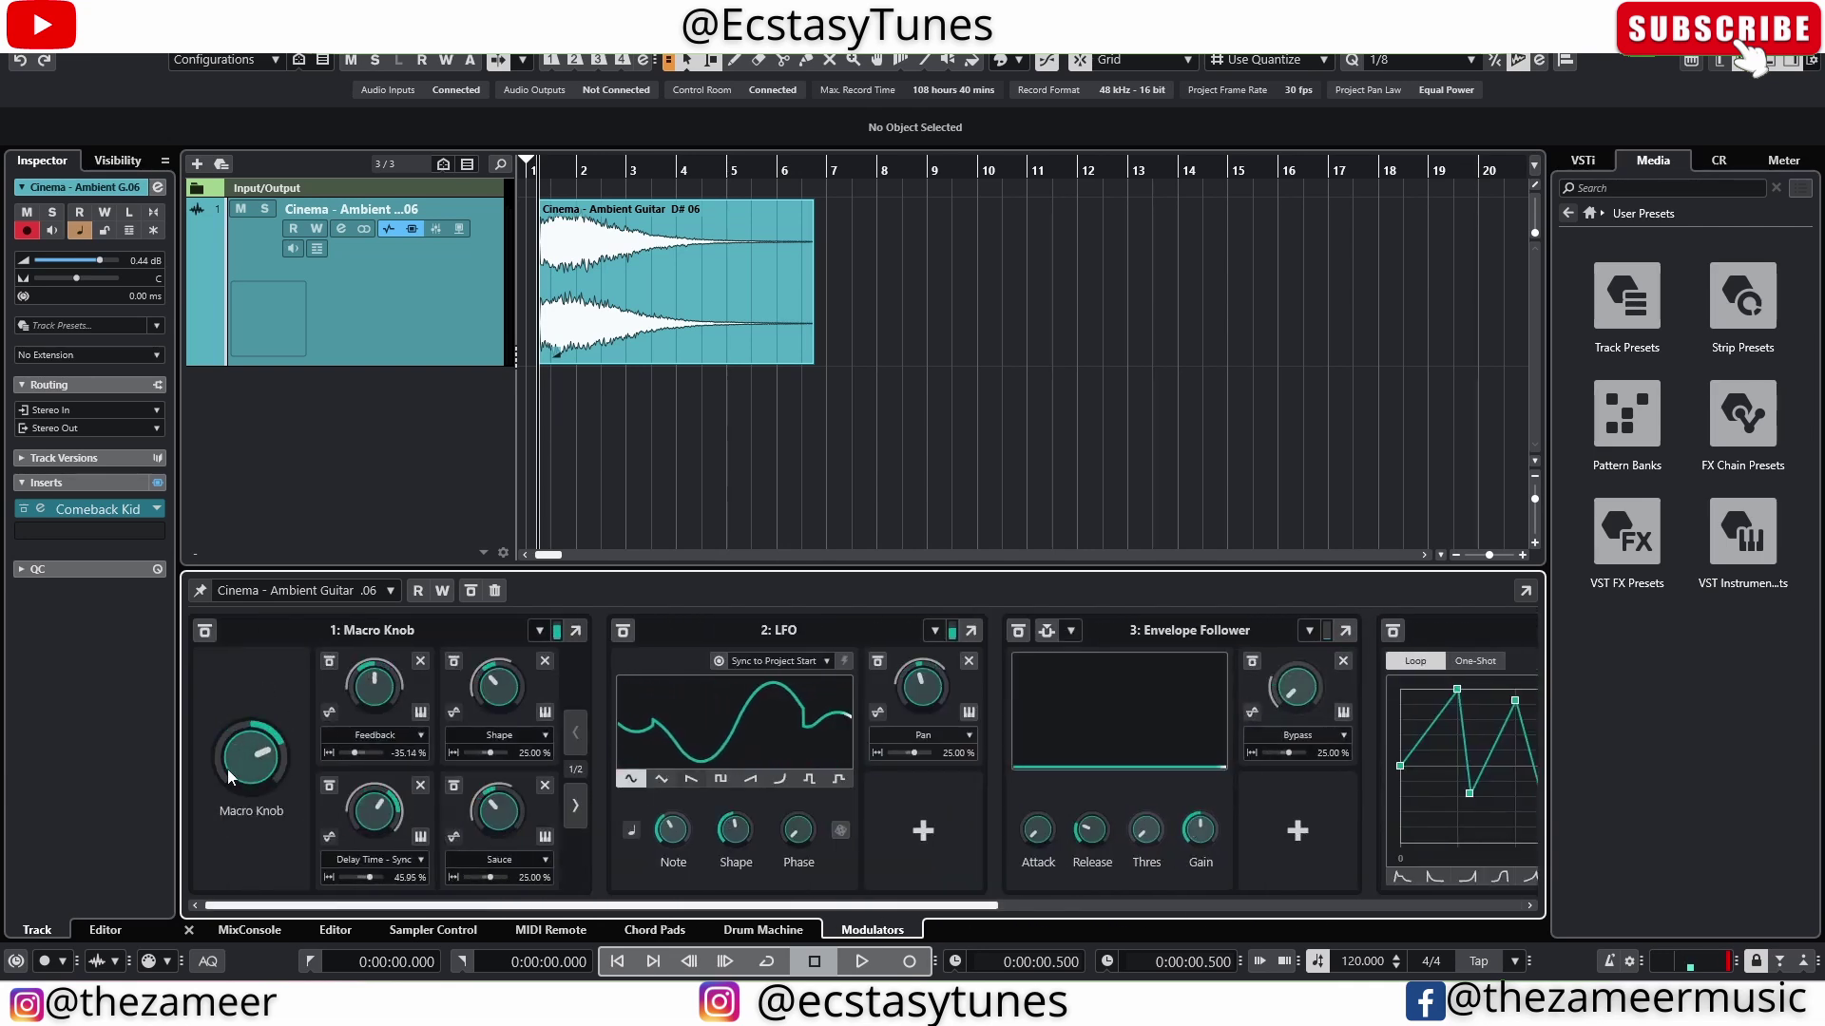
{"action": "mouse_move", "coordinate": [229, 777]}
{"action": "left_mouse_down"}
{"action": "mouse_move", "coordinate": [244, 748]}
{"action": "mouse_move", "coordinate": [202, 754]}
{"action": "mouse_move", "coordinate": [249, 746]}
{"action": "mouse_move", "coordinate": [251, 763]}
{"action": "left_mouse_up"}
{"action": "scroll", "coordinate": [855, 836], "scroll_direction": "right", "scroll_amount": 5}
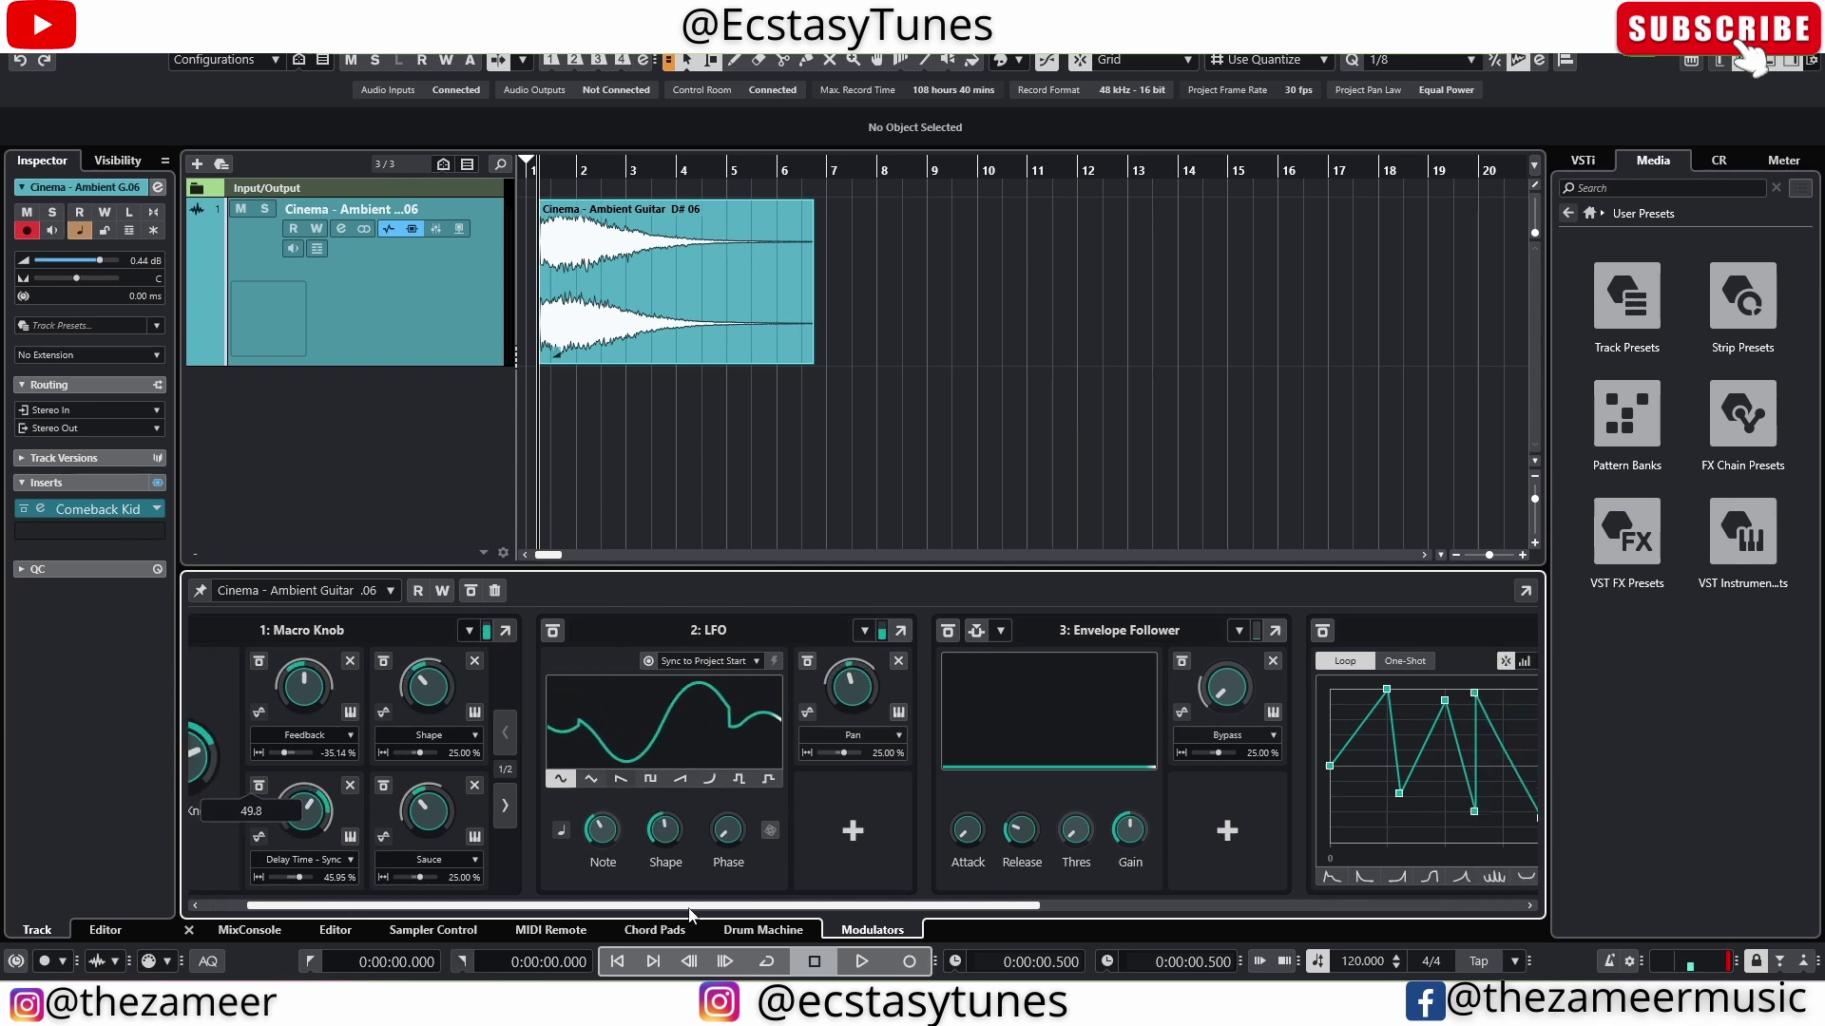
{"action": "left_click", "coordinate": [1139, 829]}
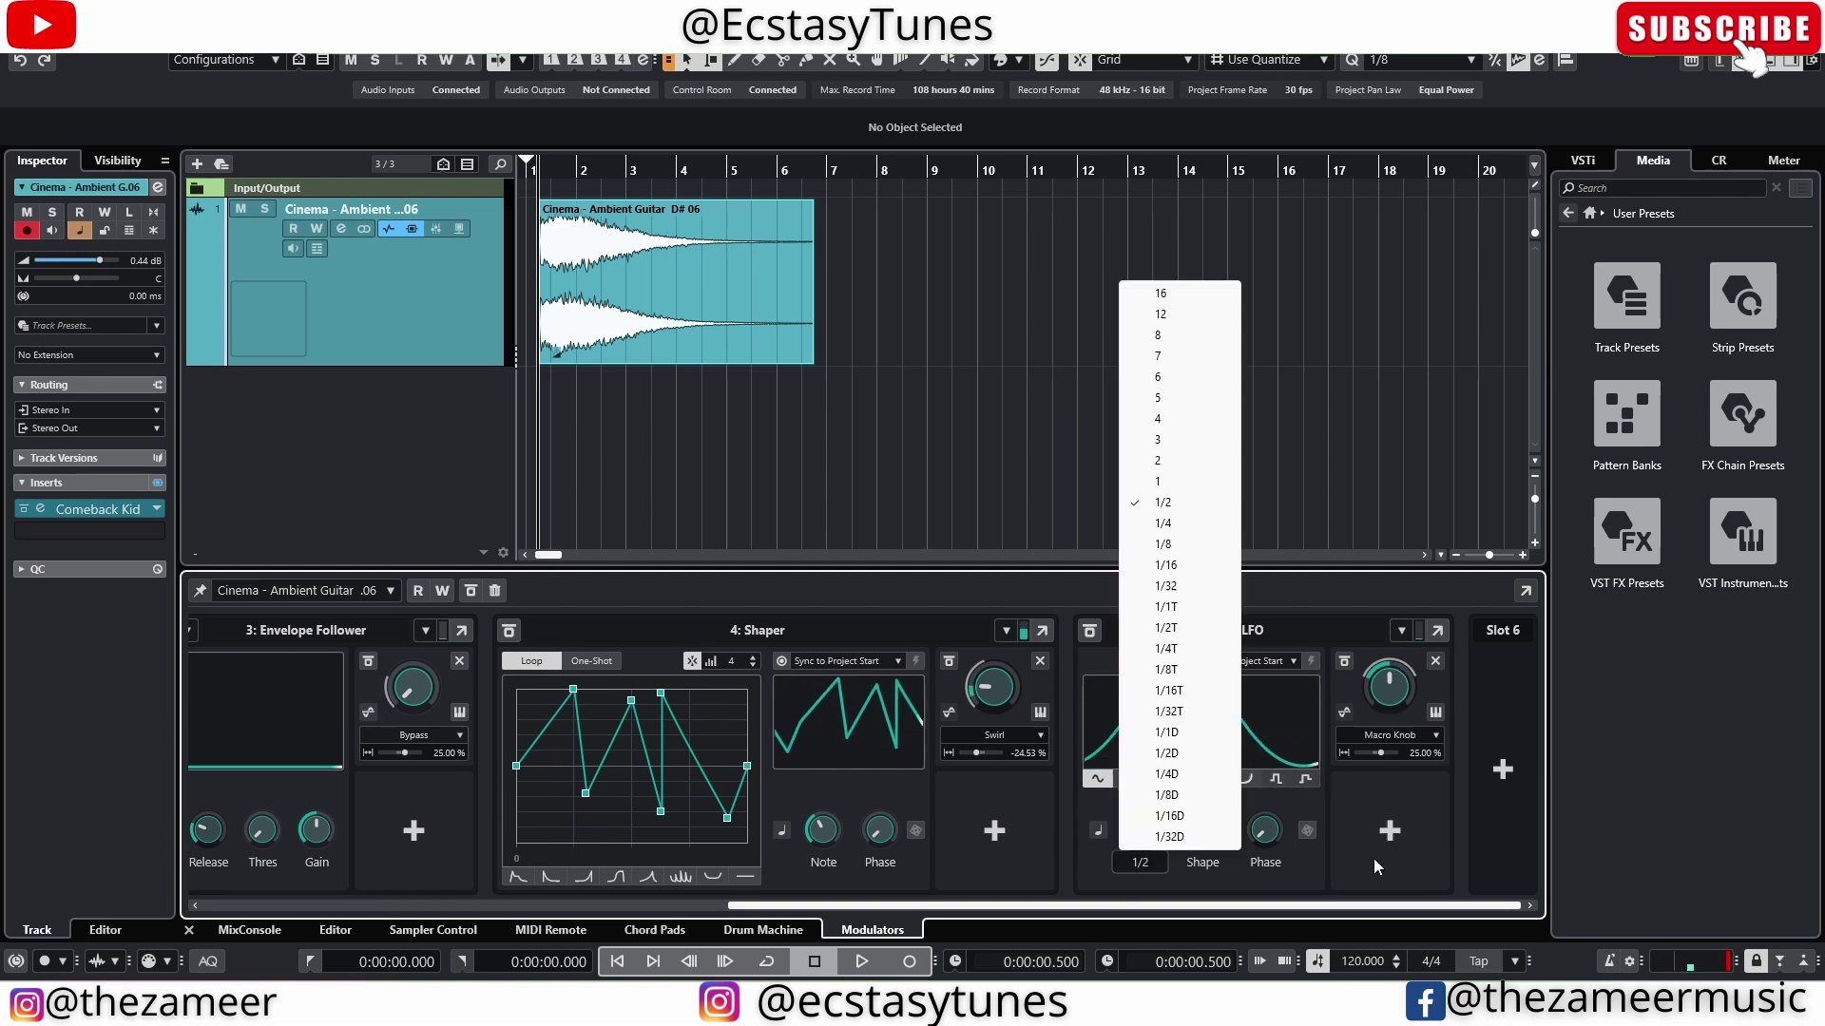
{"action": "left_click", "coordinate": [1174, 774]}
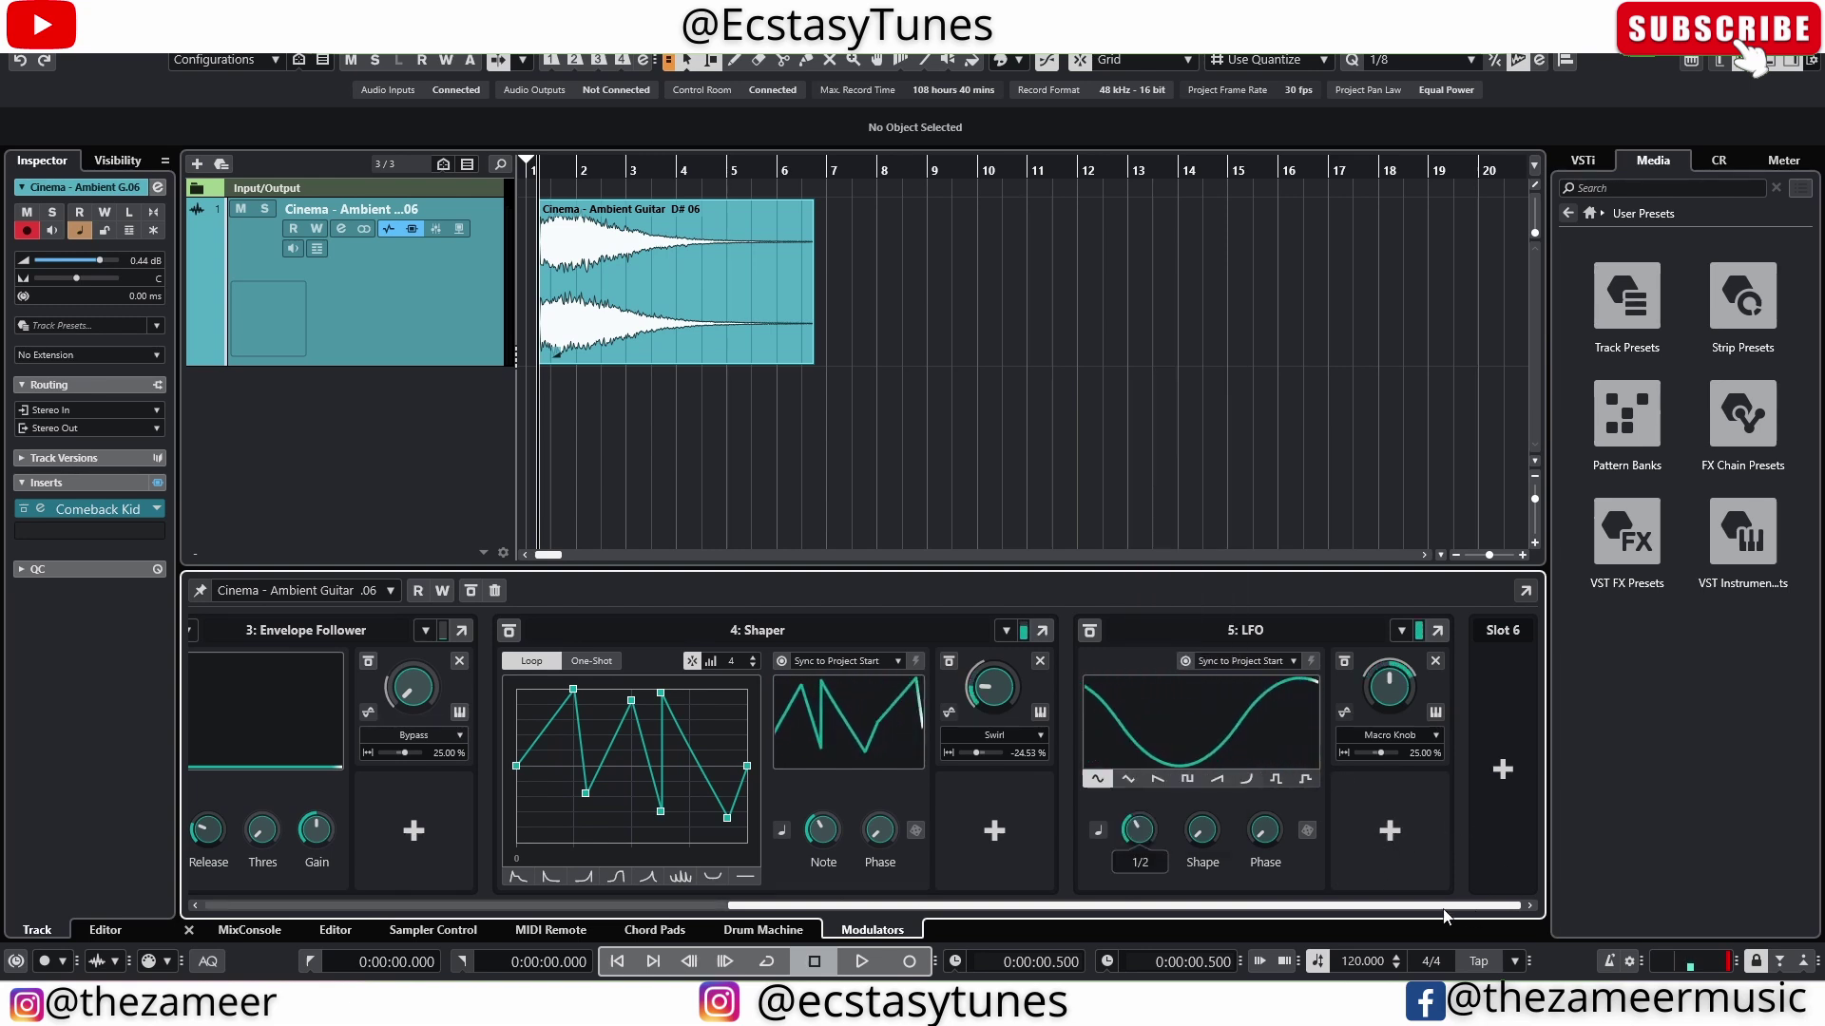
Add a Shaper modulator in slot 6 and assign the slot 5 LFO's Note parameter as its destination using Learn.
{"action": "left_click", "coordinate": [1501, 783]}
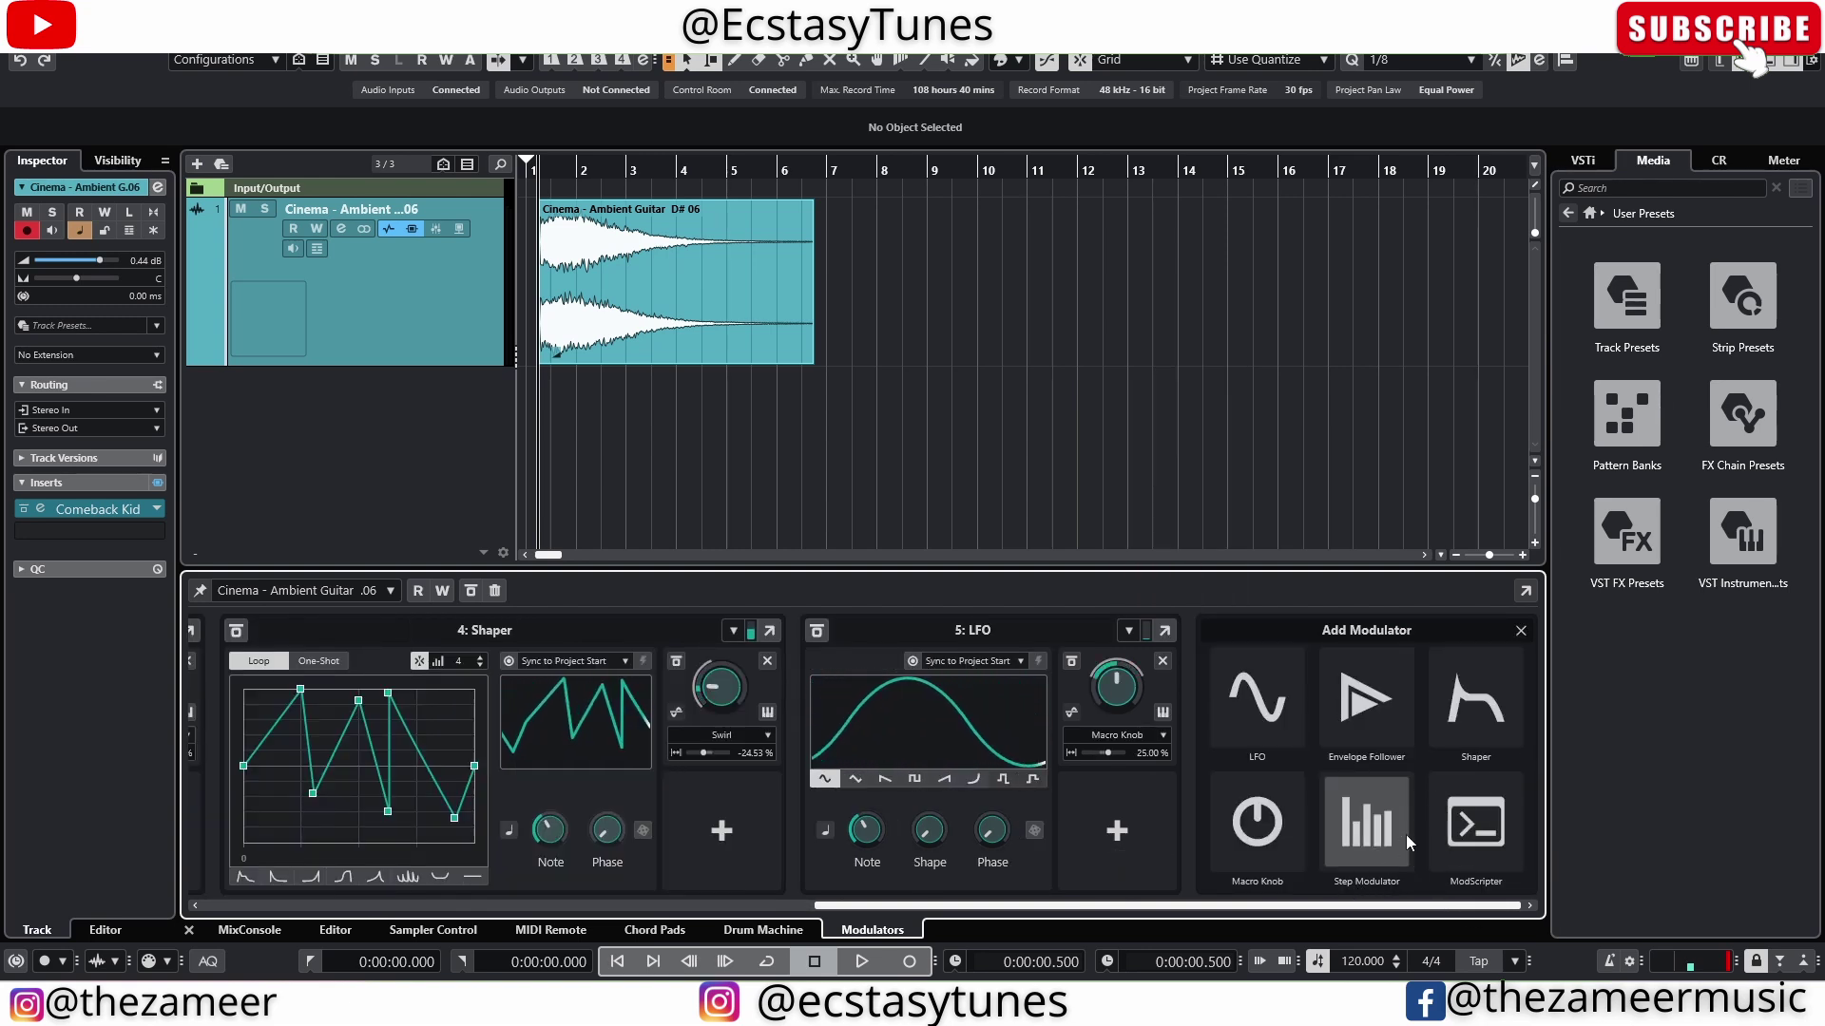
{"action": "left_click", "coordinate": [1467, 709]}
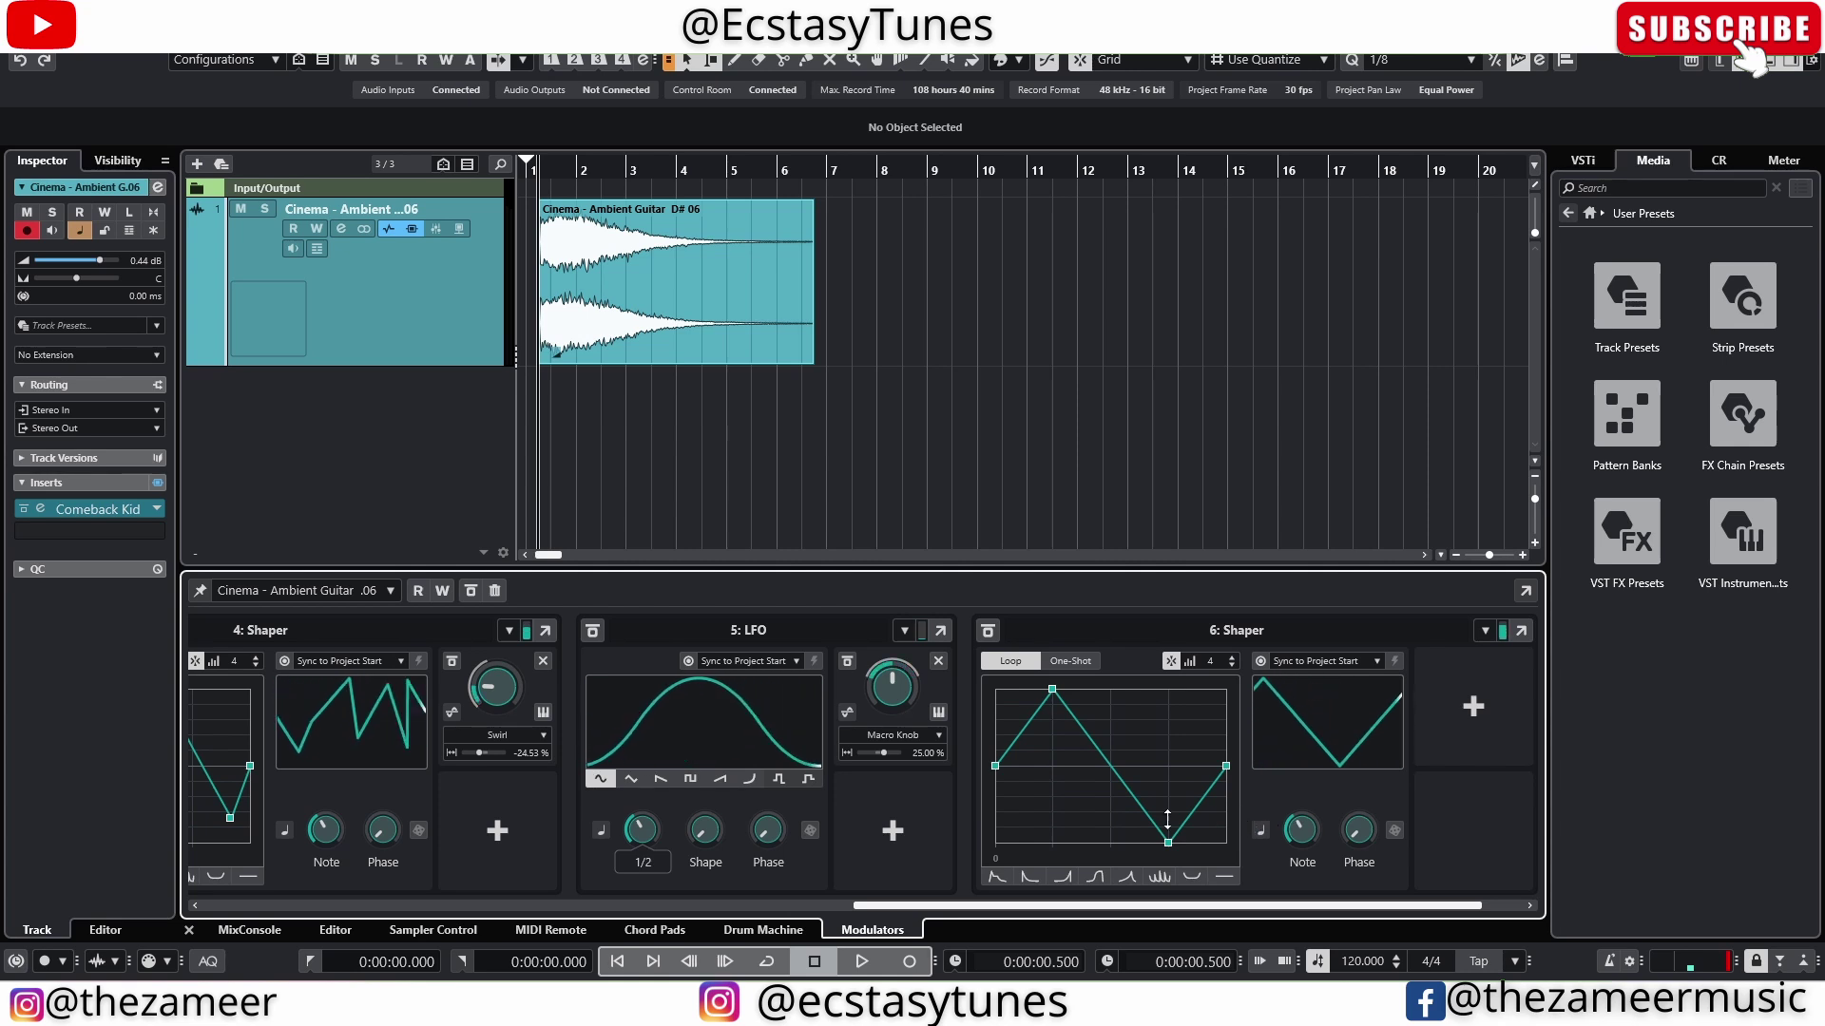
{"action": "left_click", "coordinate": [1475, 707]}
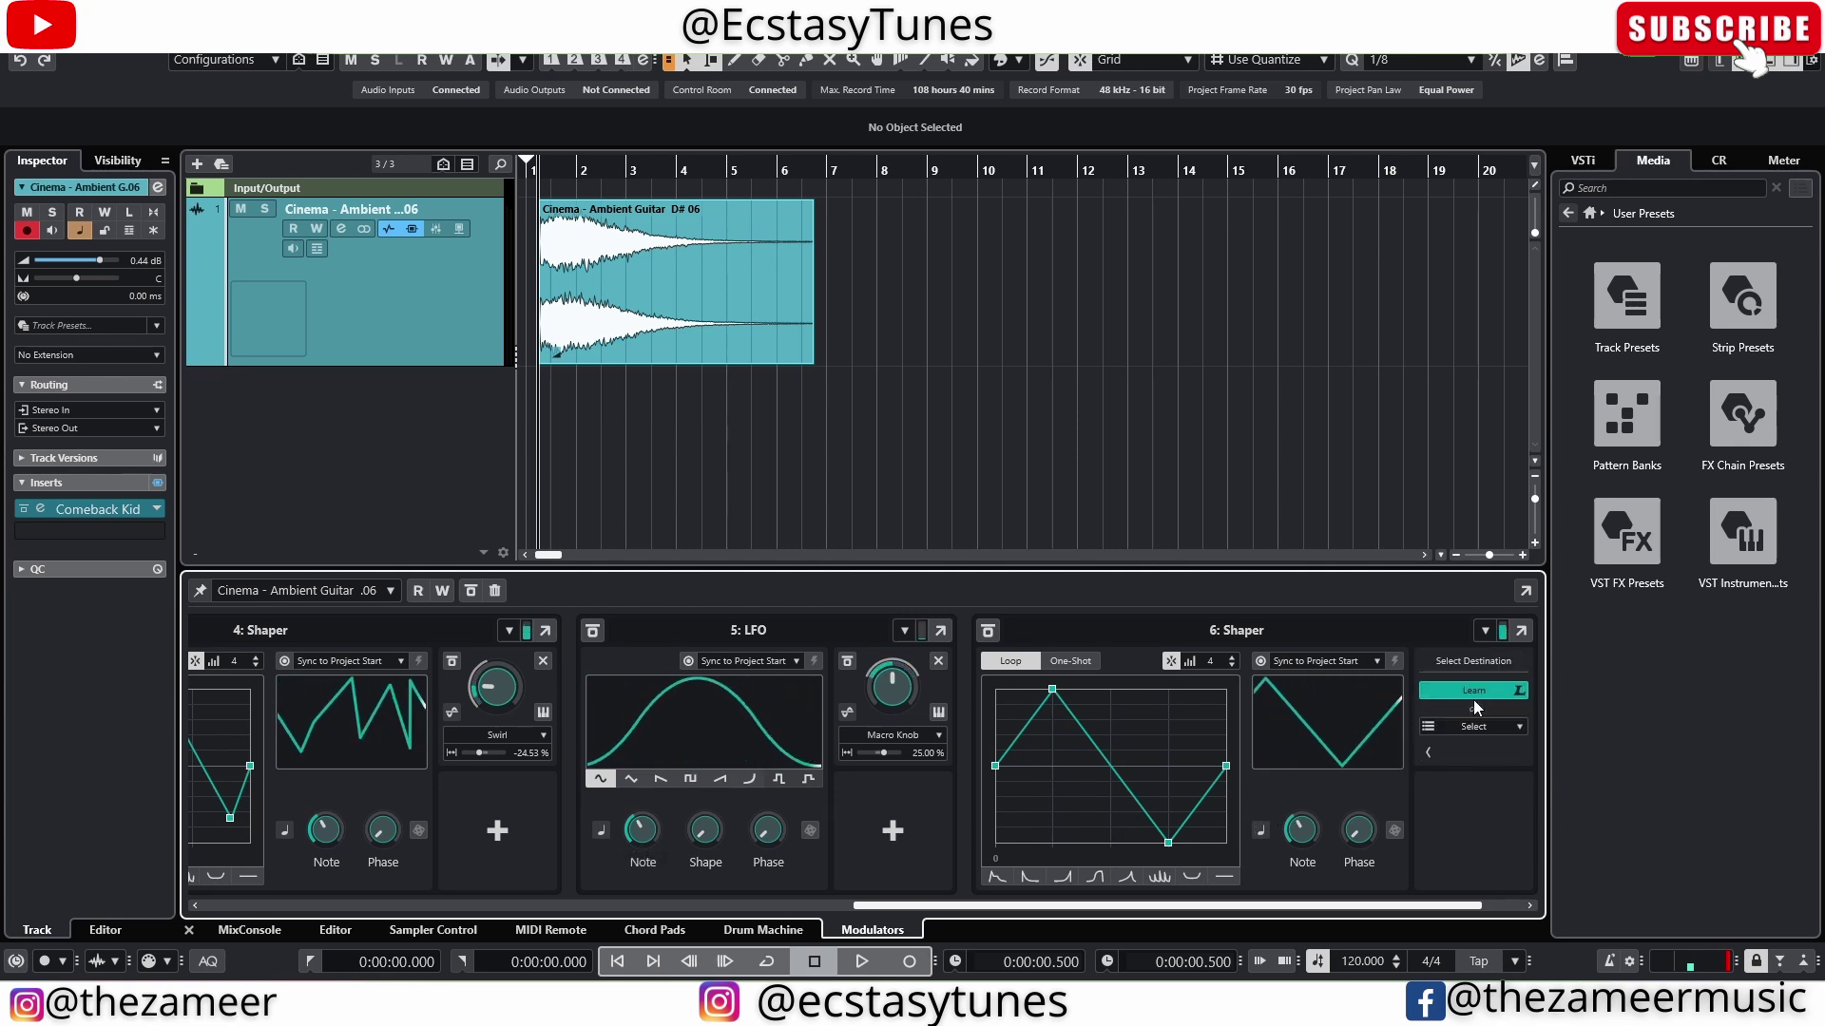
{"action": "left_click", "coordinate": [1434, 713]}
{"action": "left_click", "coordinate": [645, 836]}
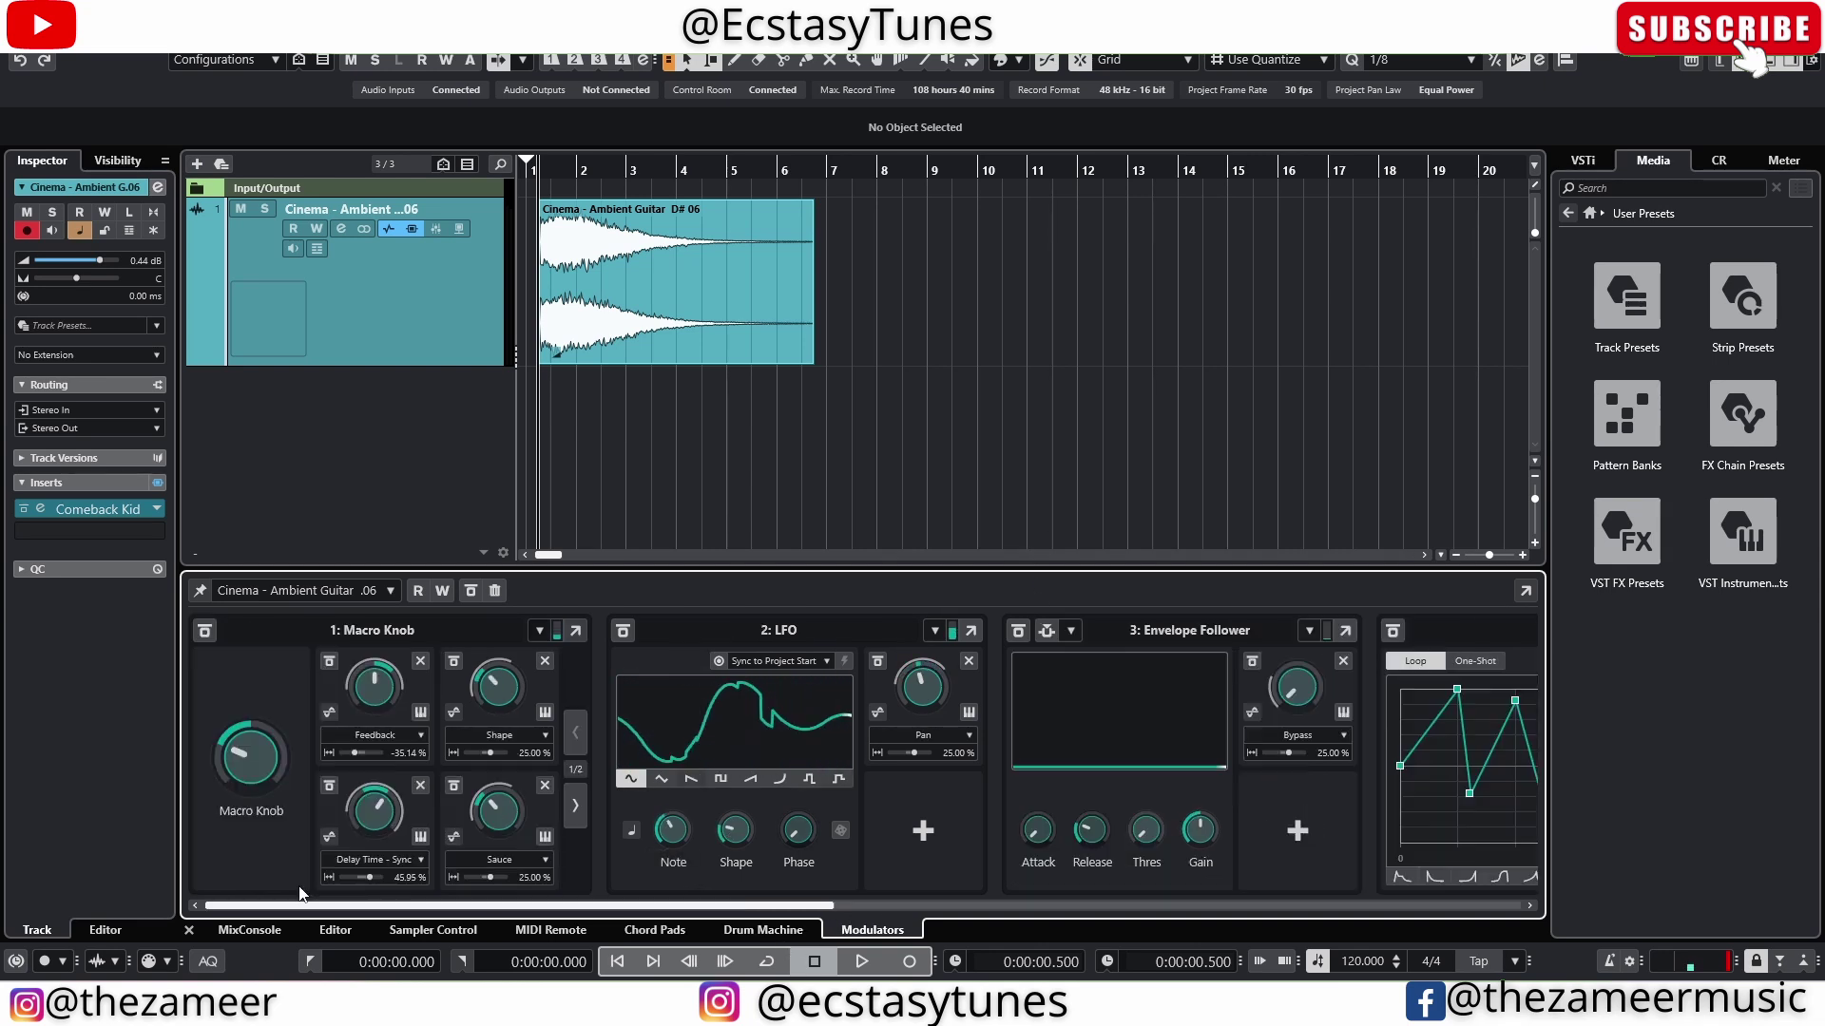
Play the track from the start to hear the chained modulators, and stop playback.
{"action": "left_click", "coordinate": [836, 906]}
{"action": "left_click", "coordinate": [675, 302]}
{"action": "key", "text": "space"}
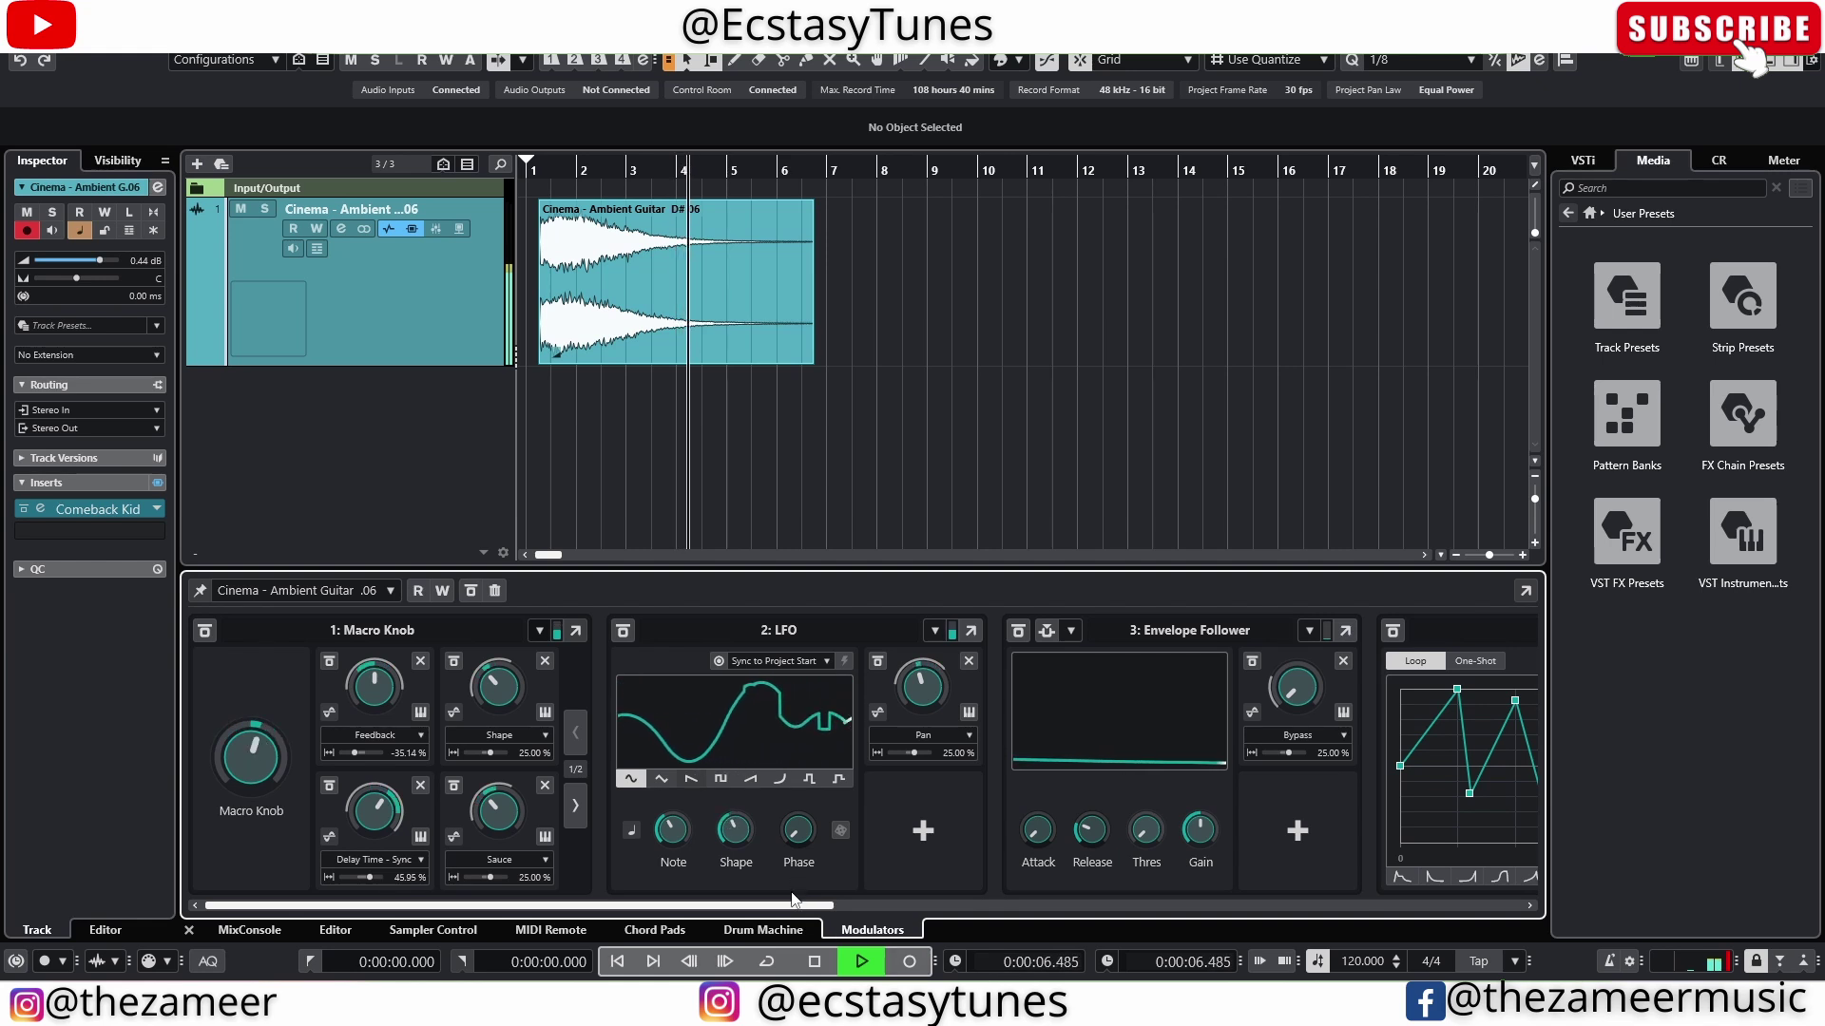
{"action": "key", "text": "space"}
Examine how the slot 6 Shaper drives the slot 5 LFO and how that LFO moves the Macro Knob.
{"action": "left_click_drag", "start_coordinate": [823, 905], "coordinate": [1504, 878]}
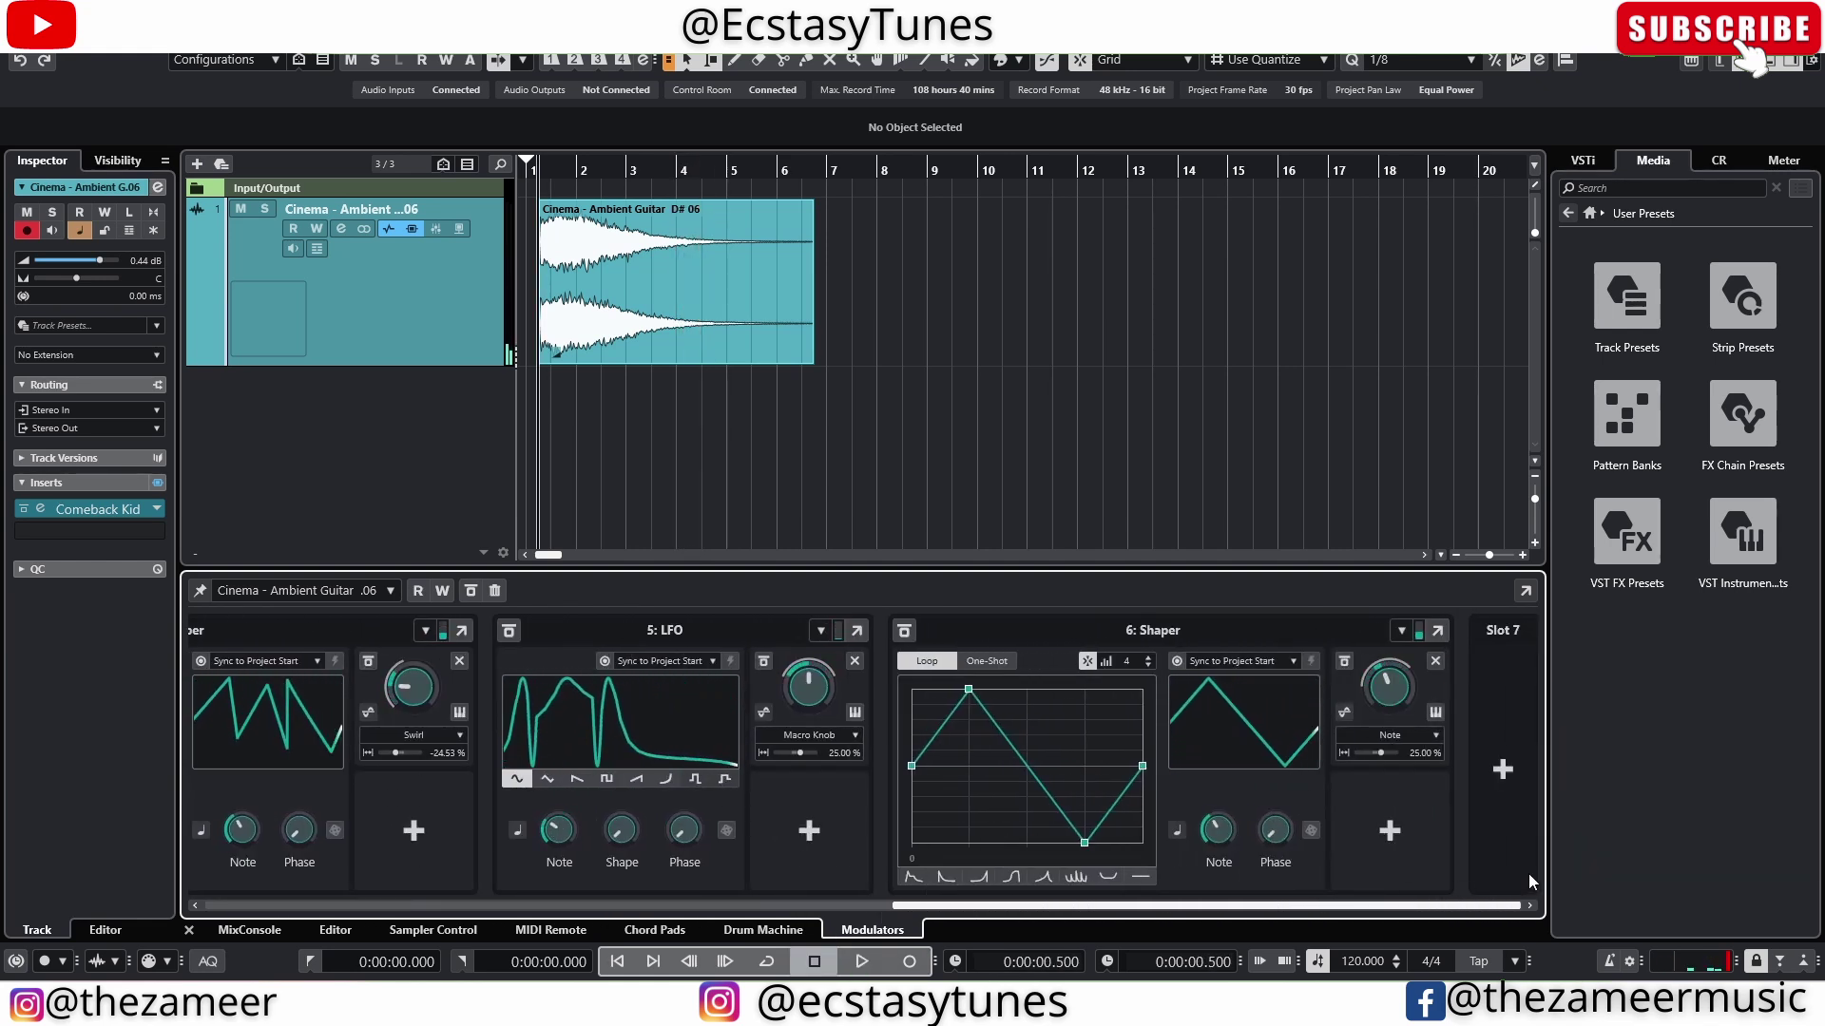
{"action": "scroll", "coordinate": [1513, 868], "scroll_direction": "left", "scroll_amount": 10}
{"action": "scroll", "coordinate": [1520, 865], "scroll_direction": "right", "scroll_amount": 10}
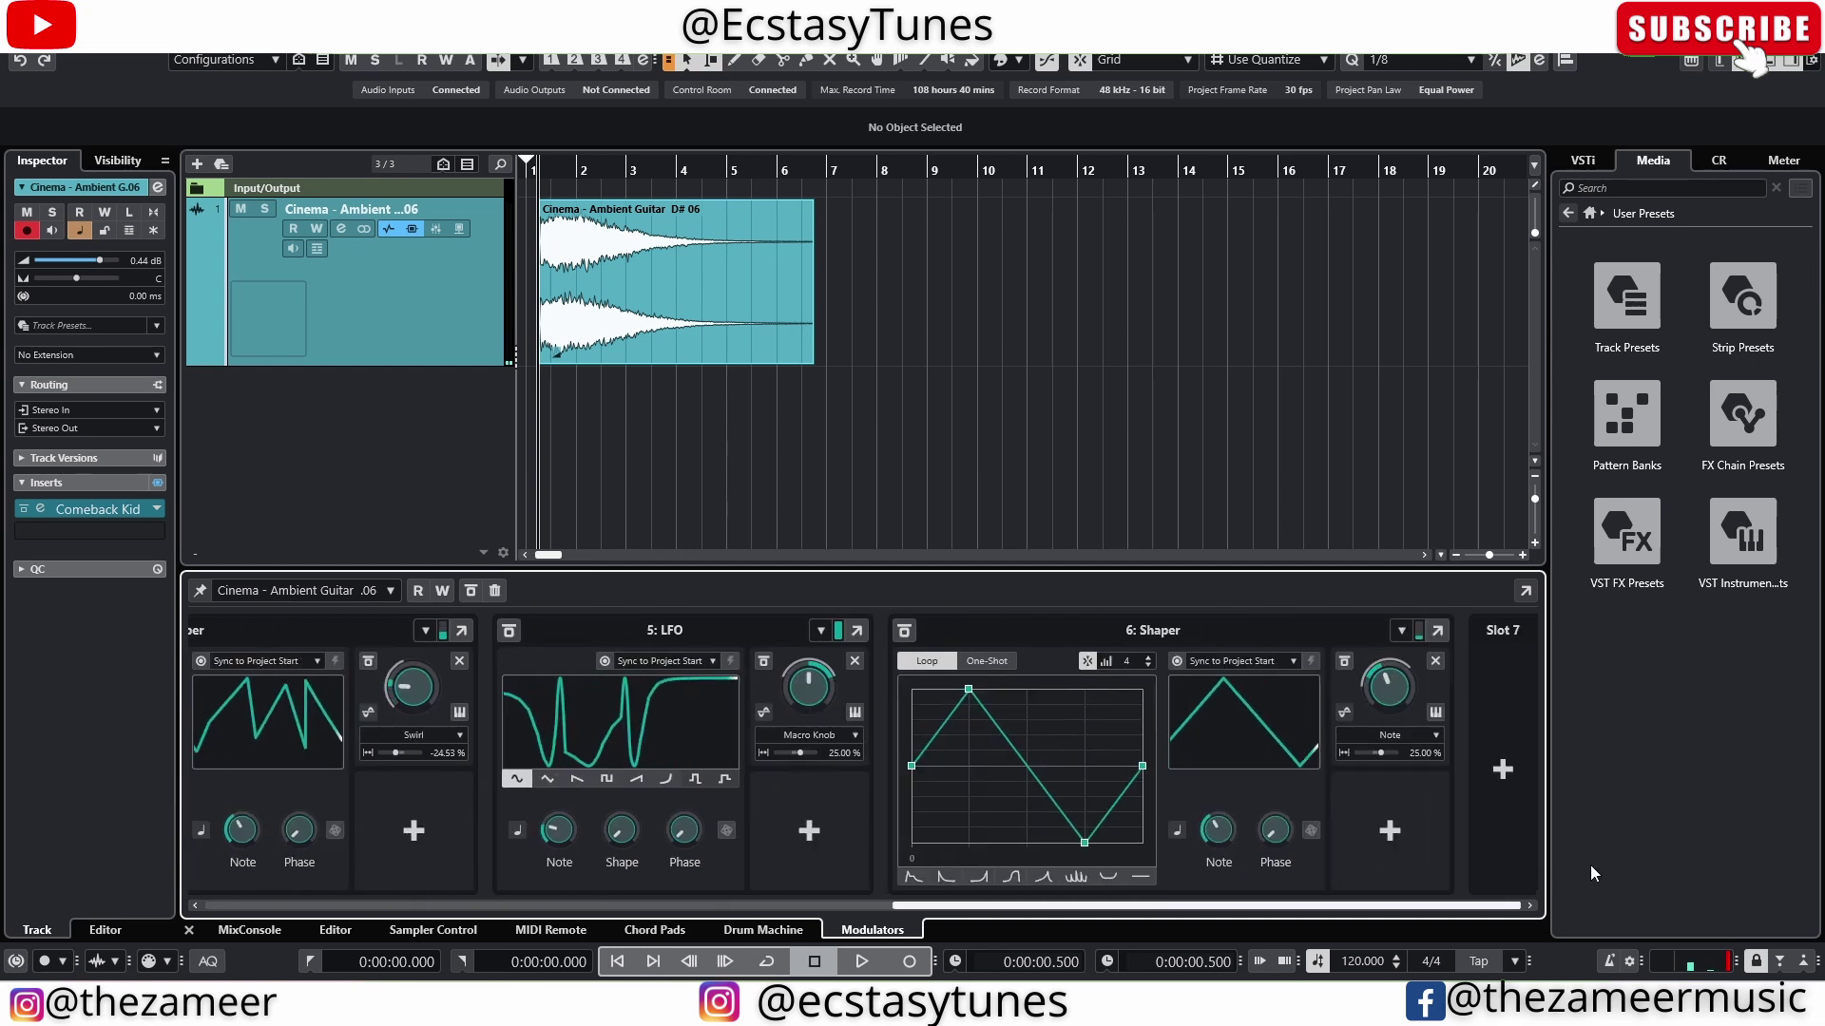
{"action": "scroll", "coordinate": [1293, 865], "scroll_direction": "left", "scroll_amount": 3}
{"action": "scroll", "coordinate": [1521, 865], "scroll_direction": "right", "scroll_amount": 3}
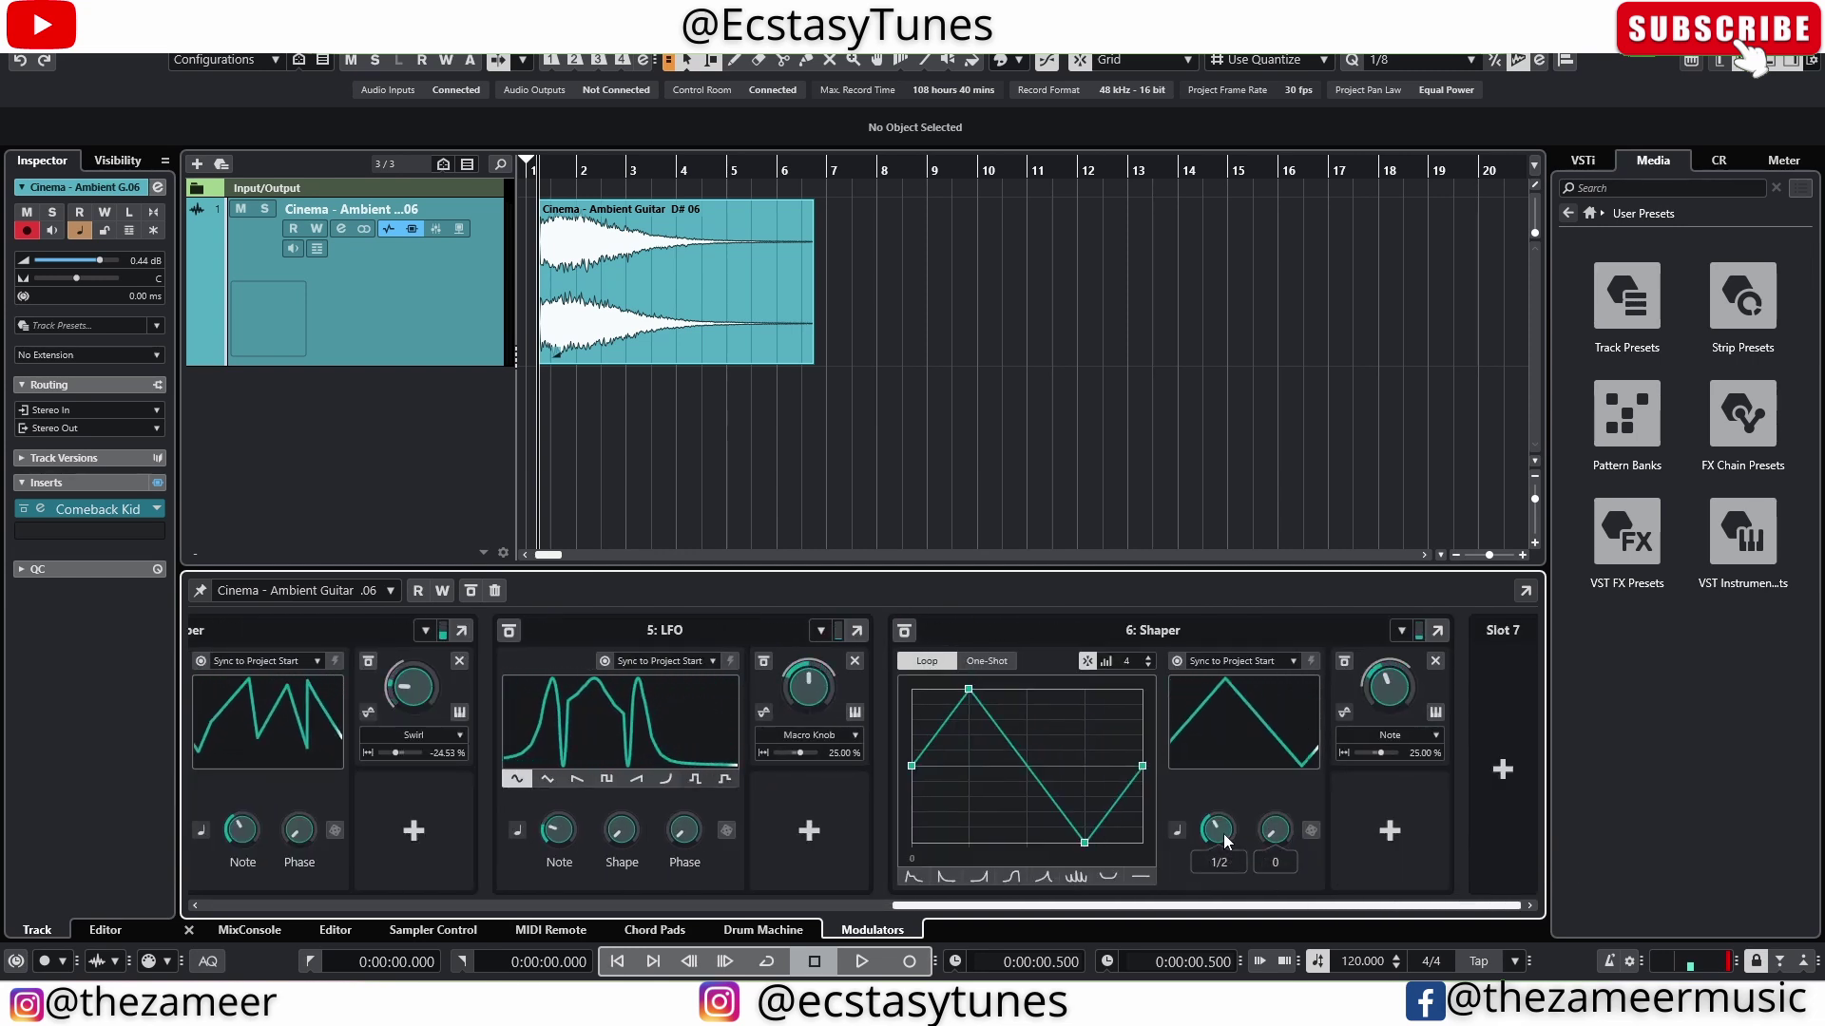
{"action": "scroll", "coordinate": [1223, 834], "scroll_direction": "left", "scroll_amount": 10}
{"action": "scroll", "coordinate": [504, 908], "scroll_direction": "right", "scroll_amount": 10}
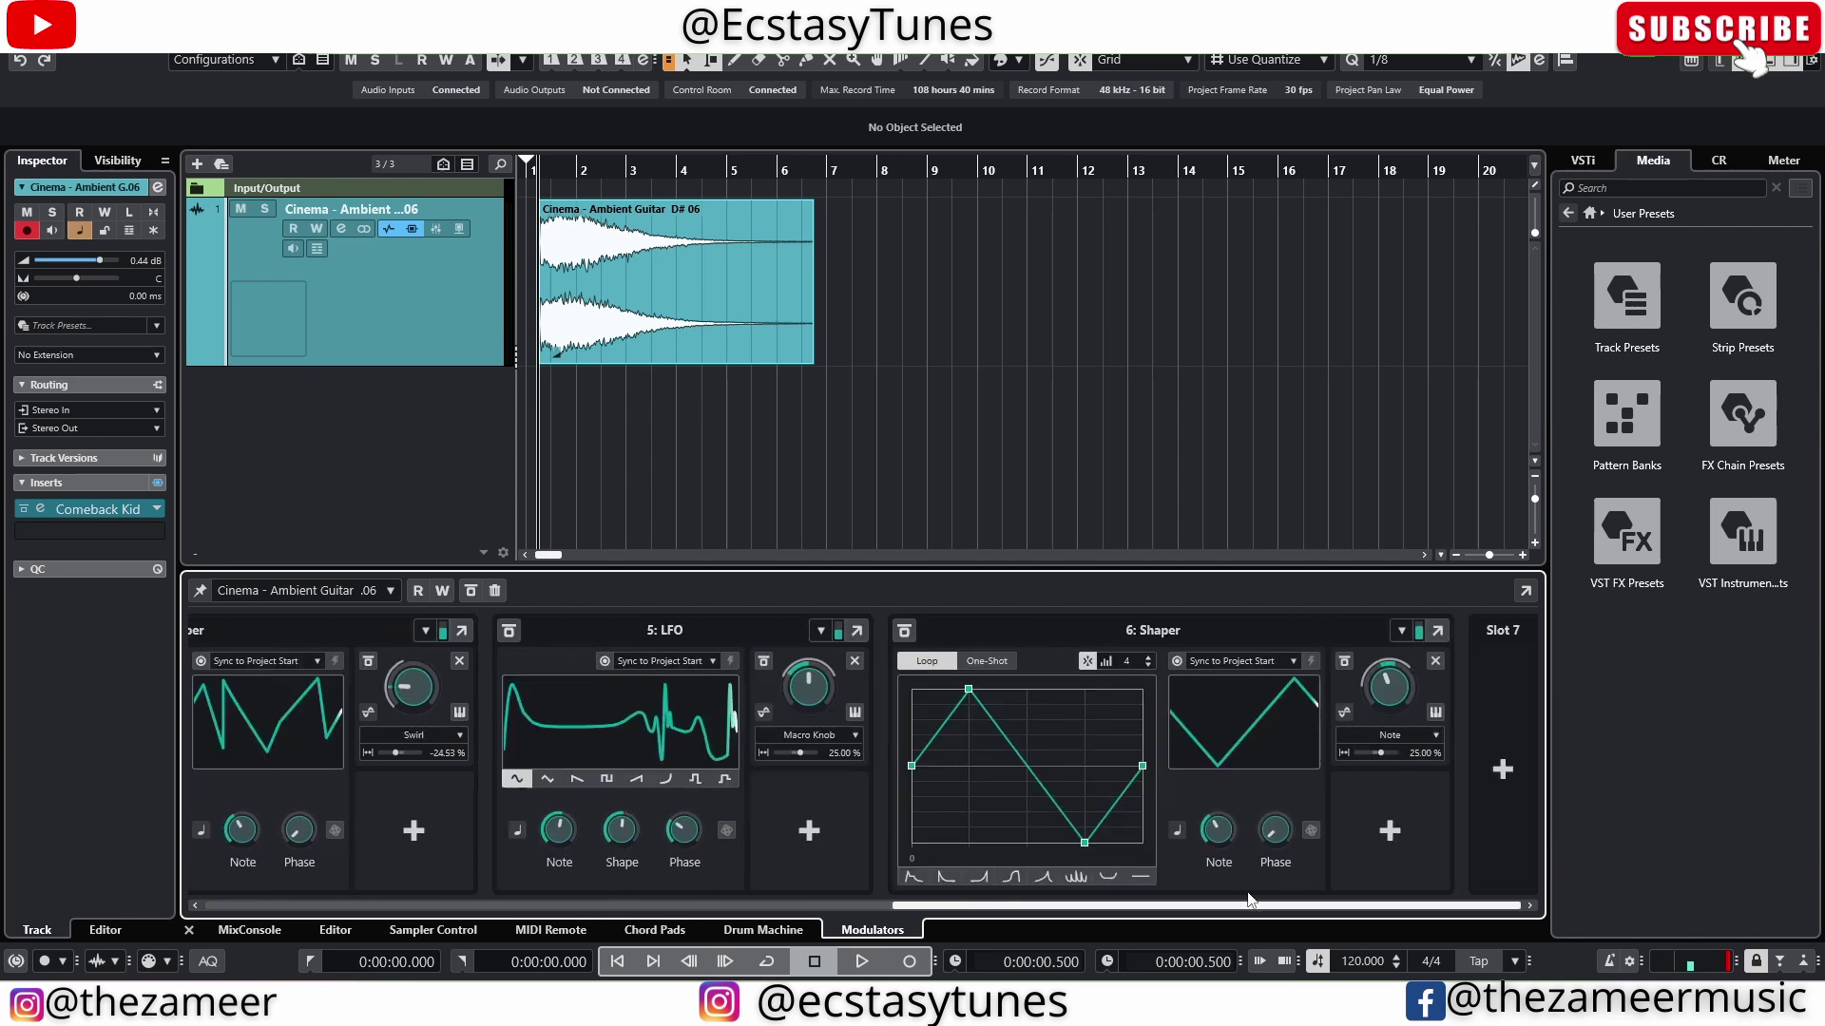
{"action": "scroll", "coordinate": [401, 840], "scroll_direction": "left", "scroll_amount": 10}
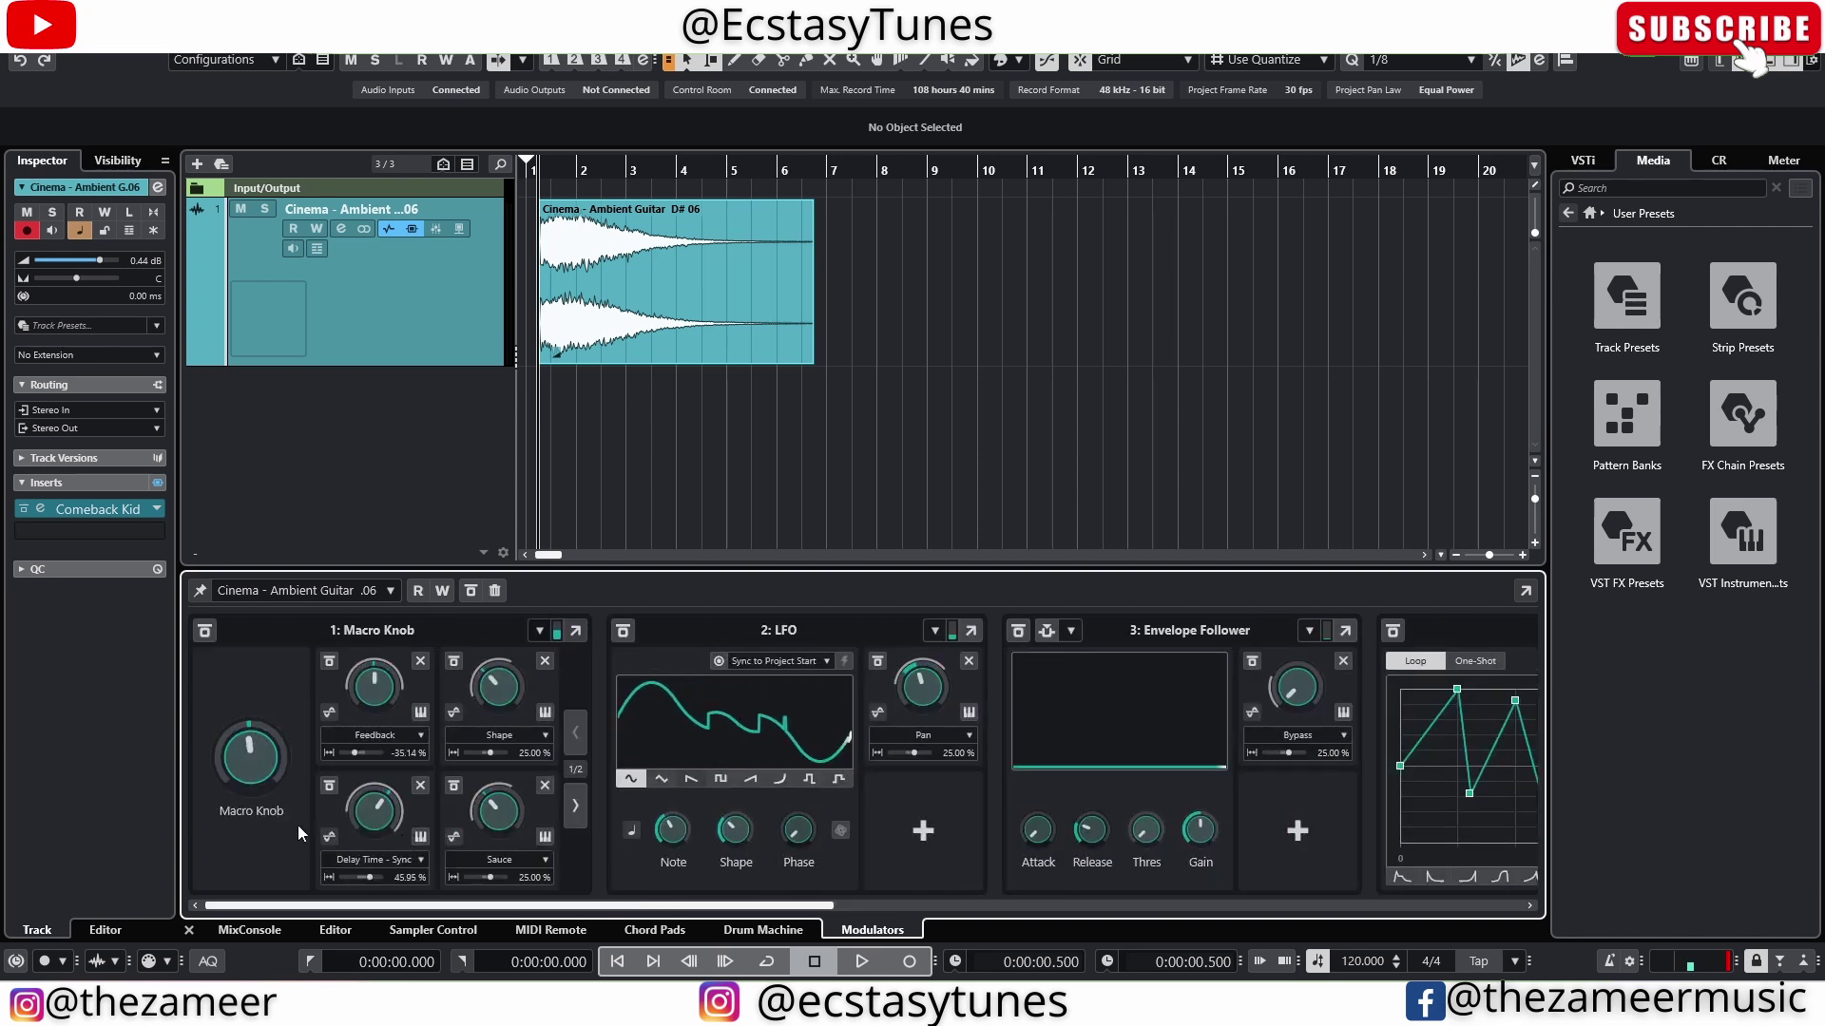